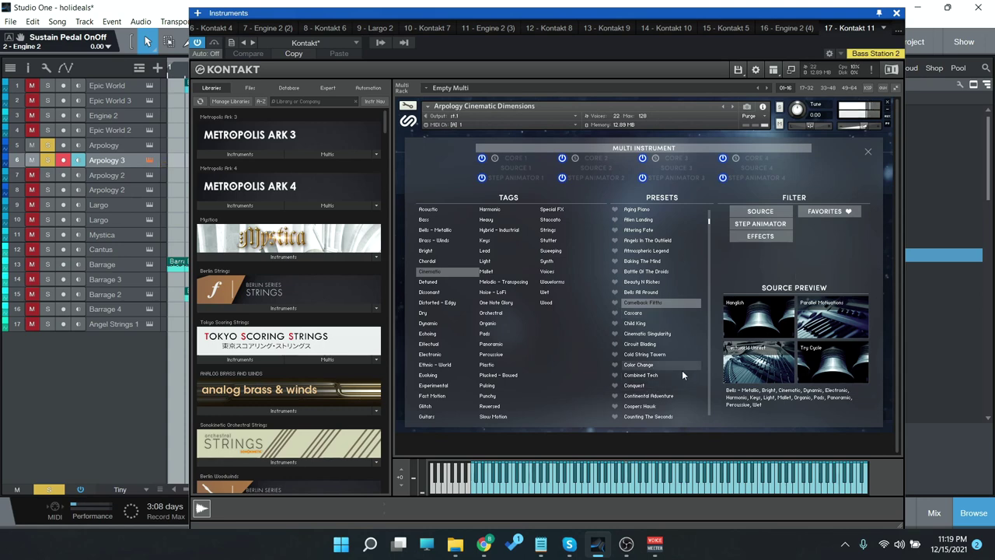
Step: Audition the Combined Tech preset, and load Finding Jason Bourne from the Cinematic presets filtered by the Keys tag
left_click(653, 375)
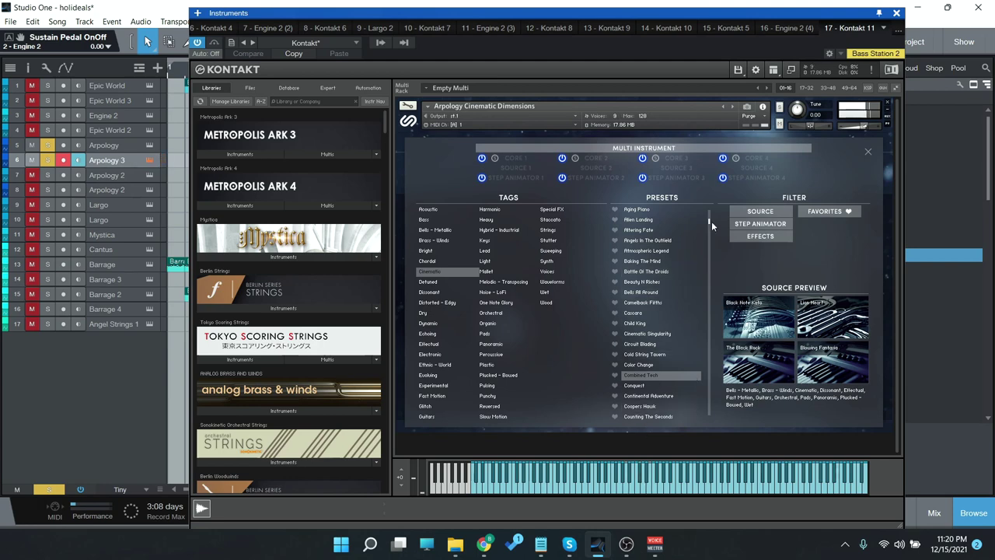
scroll(711, 246, "down", 3)
left_click(486, 240)
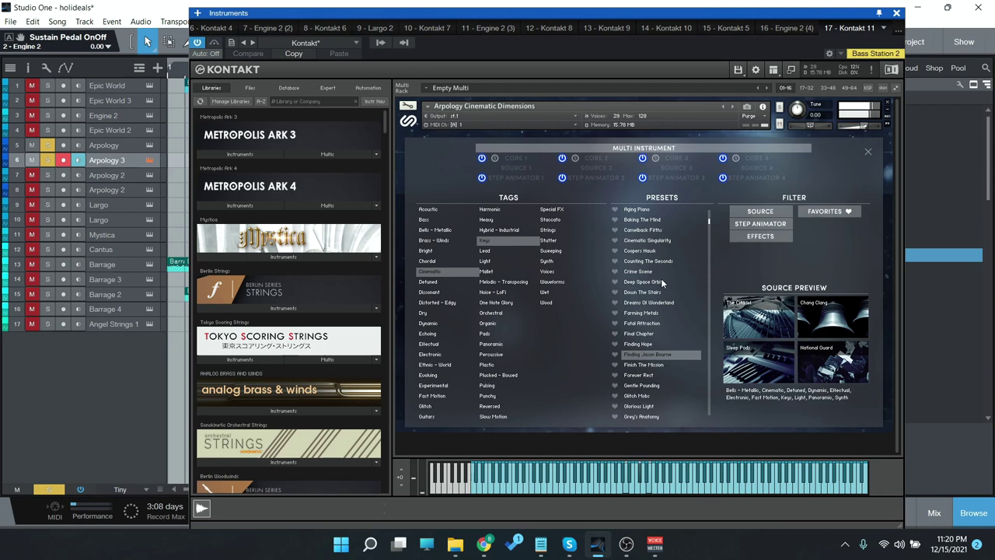
left_click(870, 153)
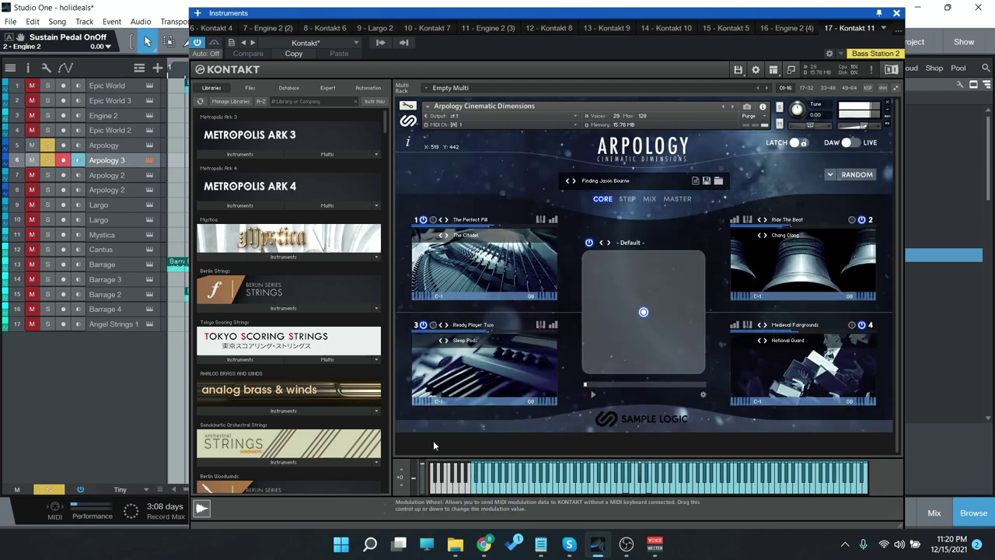
mouse_move(643, 311)
left_mouse_down()
mouse_move(596, 361)
mouse_move(598, 260)
mouse_move(641, 258)
mouse_move(646, 317)
mouse_move(694, 367)
mouse_move(638, 300)
left_mouse_up()
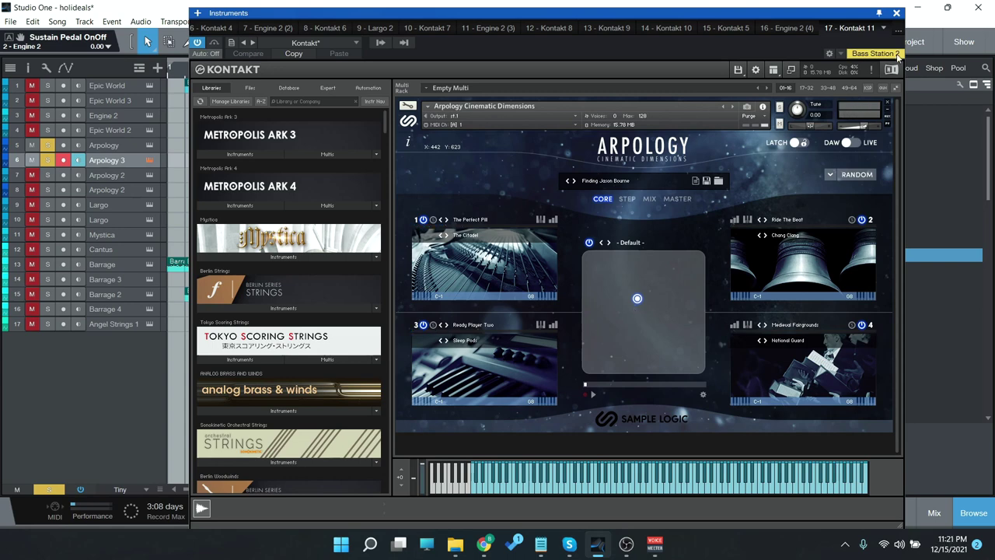
left_click(897, 15)
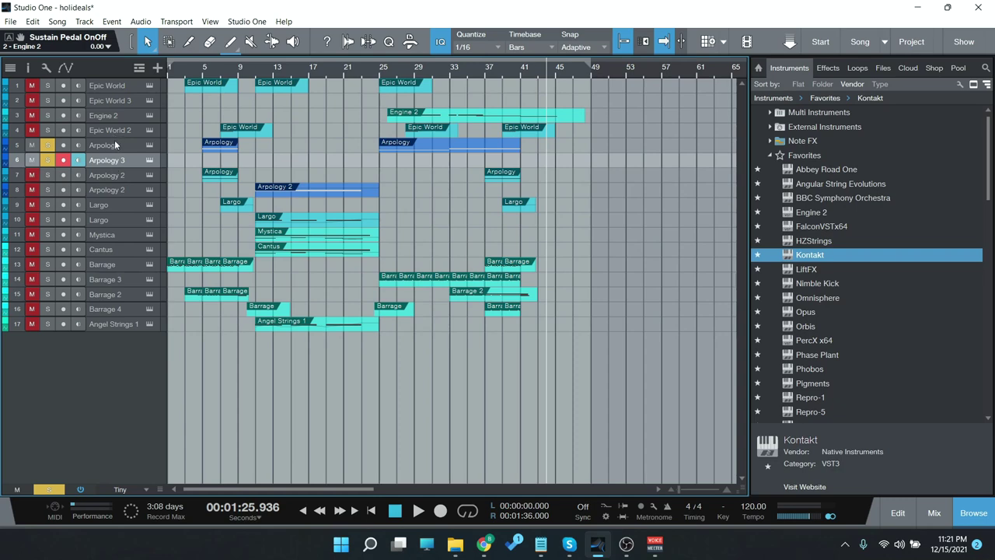
Step: Examine the preset and mix settings loaded in the instrument of the first Arpology track
left_click(143, 145)
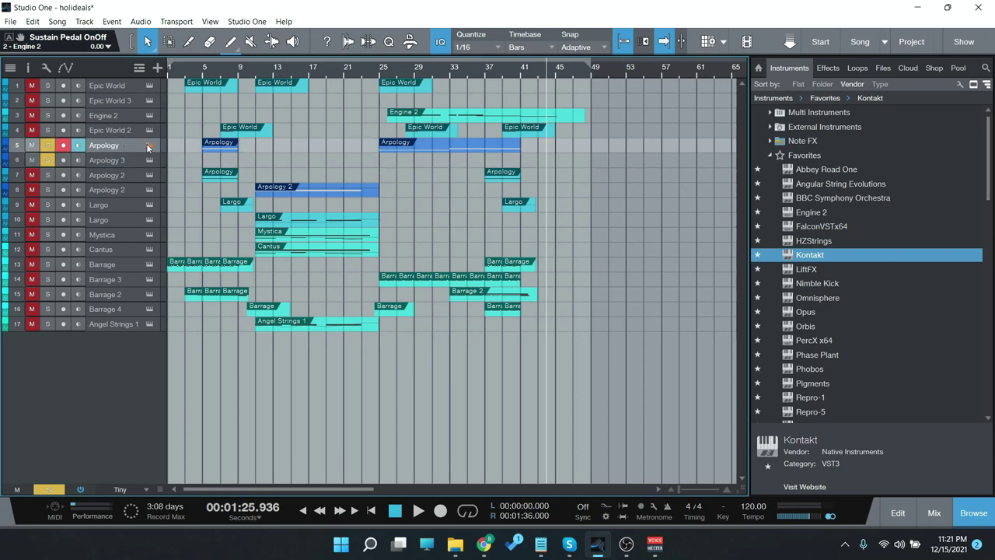
left_click(149, 146)
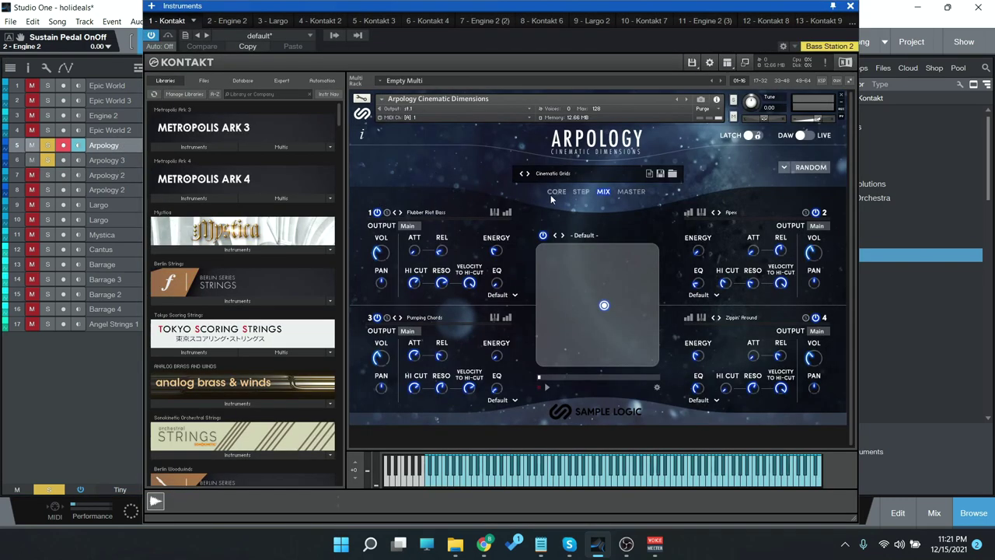
left_click(889, 17)
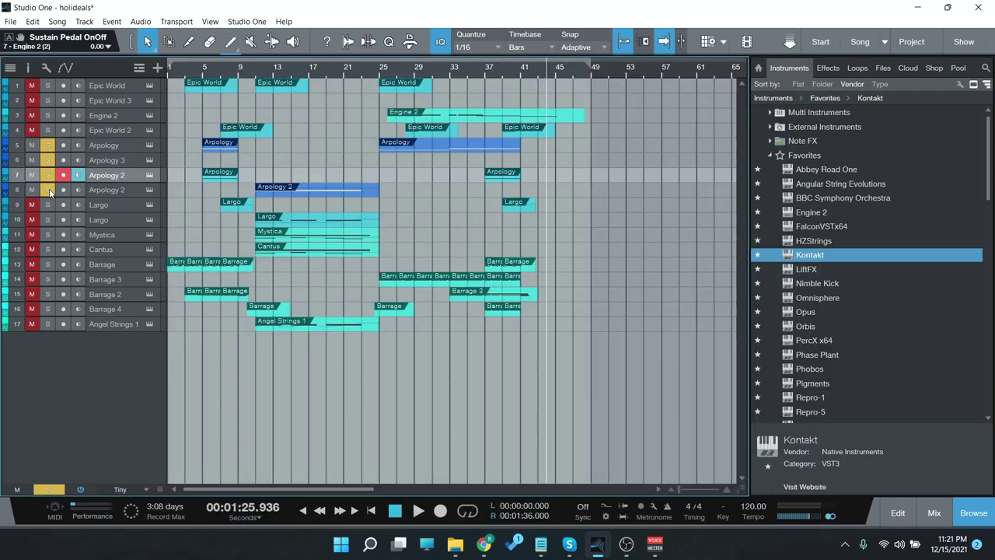
Step: Remove the Arpology 3 track together with its instrument
left_click(116, 159)
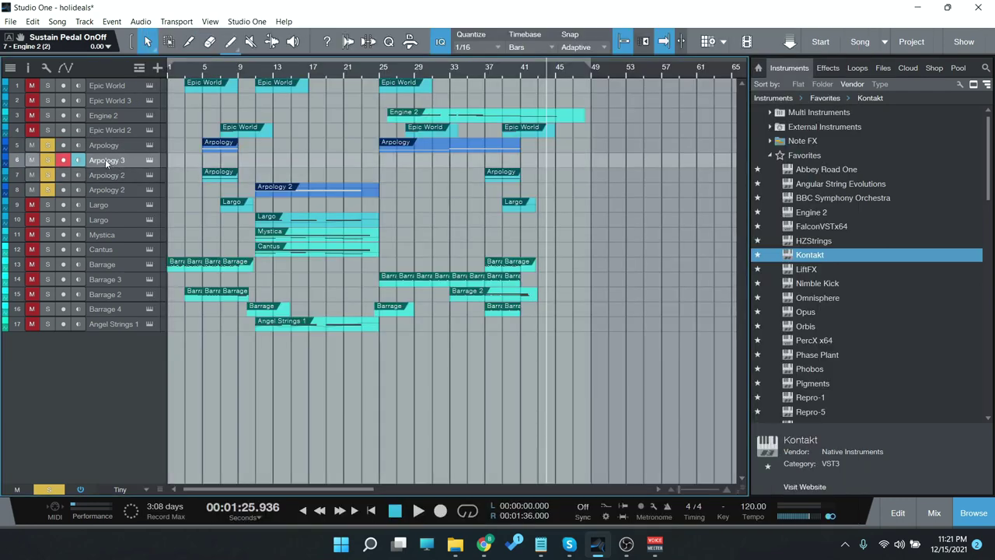
right_click(119, 160)
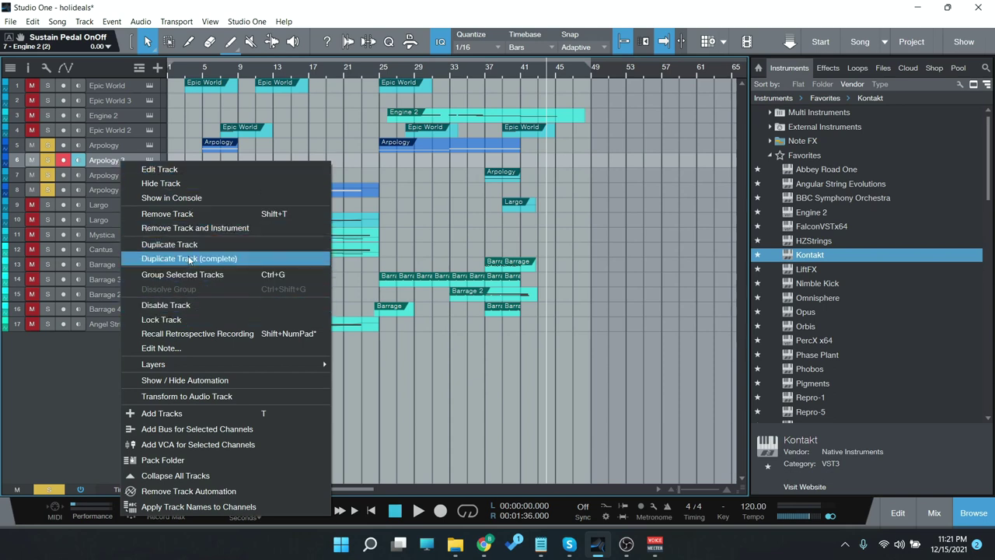
left_click(187, 228)
Step: Play the soloed Arpology and Arpology 2 tracks together from bar 5
left_click(132, 148)
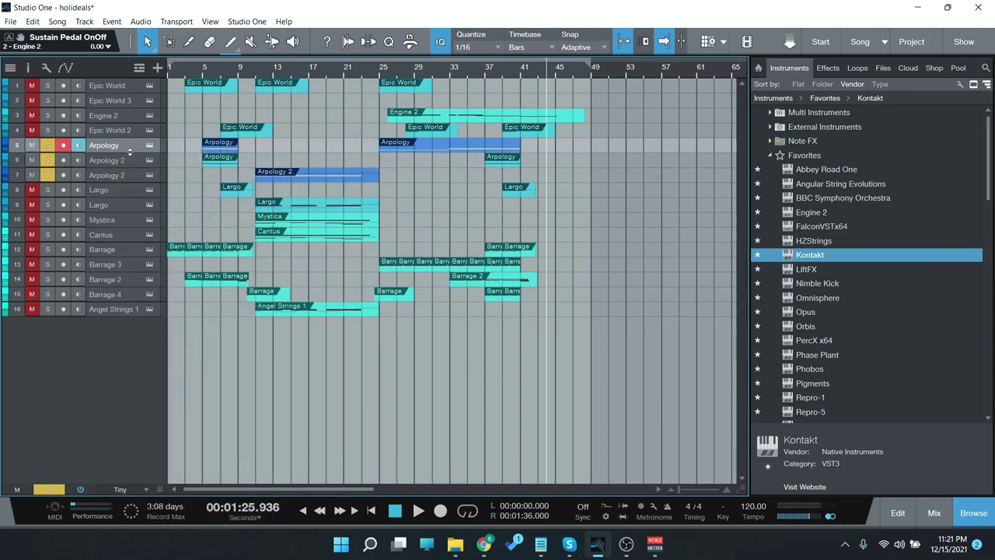
left_click(133, 173)
left_click(135, 145)
left_click(372, 510)
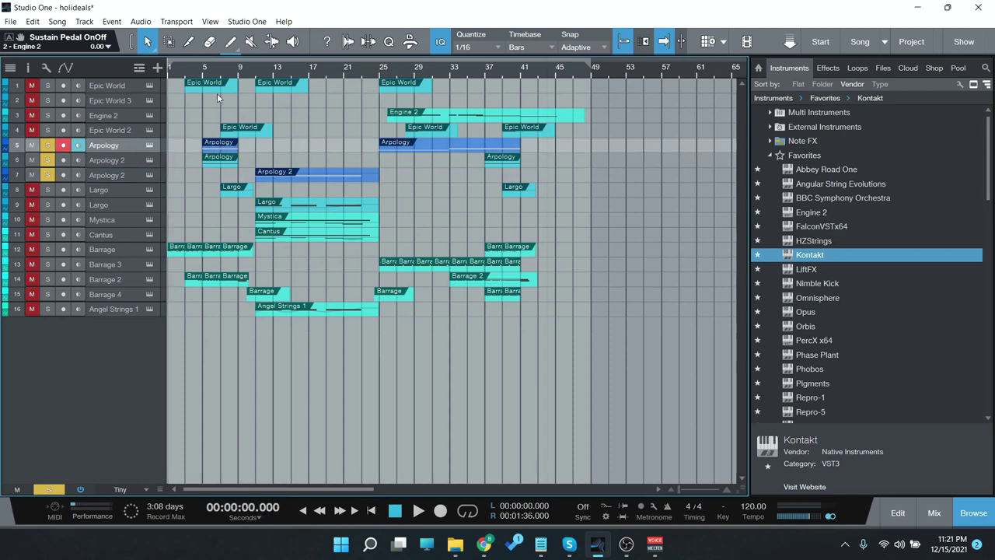
left_click(201, 72)
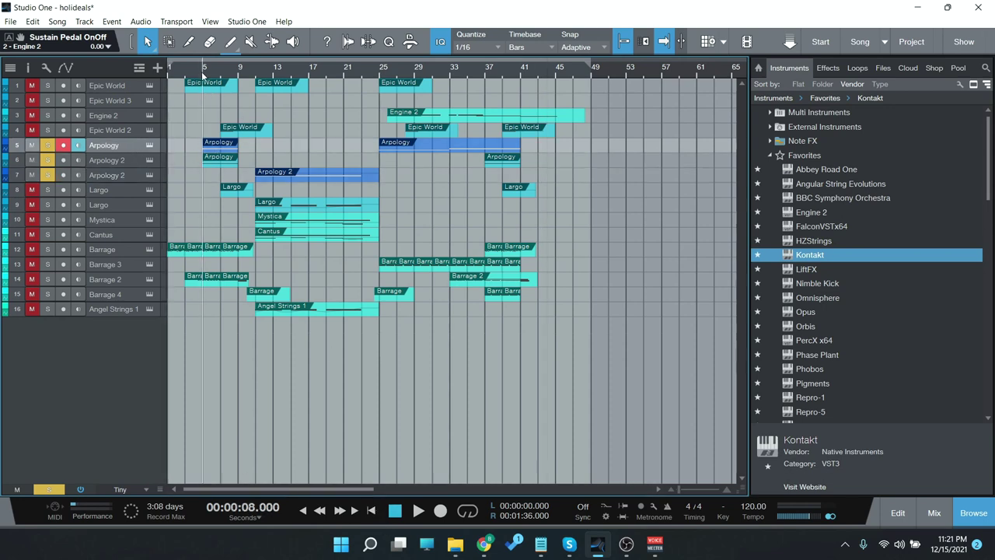
left_click(417, 511)
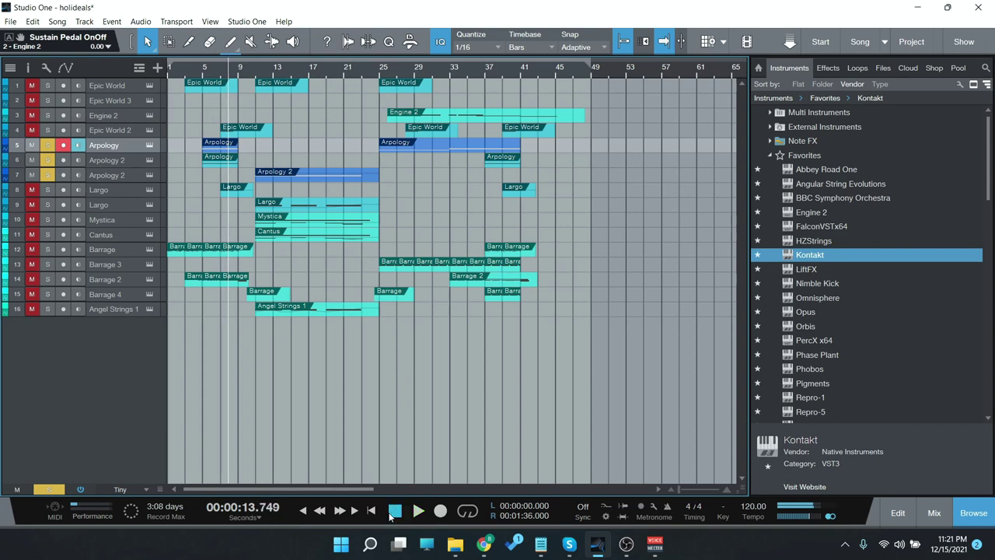
Step: Leave only the first Arpology track soloed and play its opening event from bar 5 with its notes shown in the editor
left_click(47, 174)
left_click(47, 159)
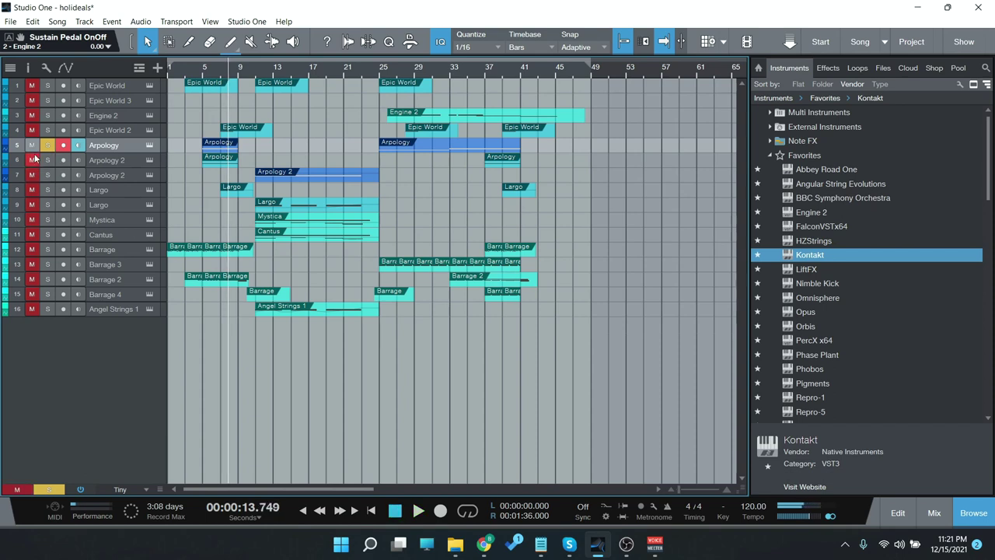
left_click(201, 67)
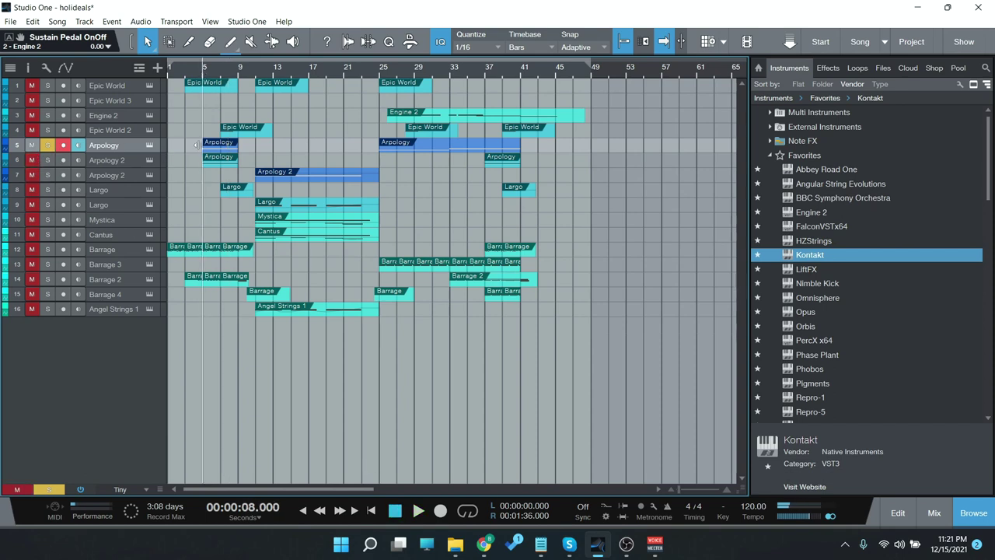
double_click(209, 145)
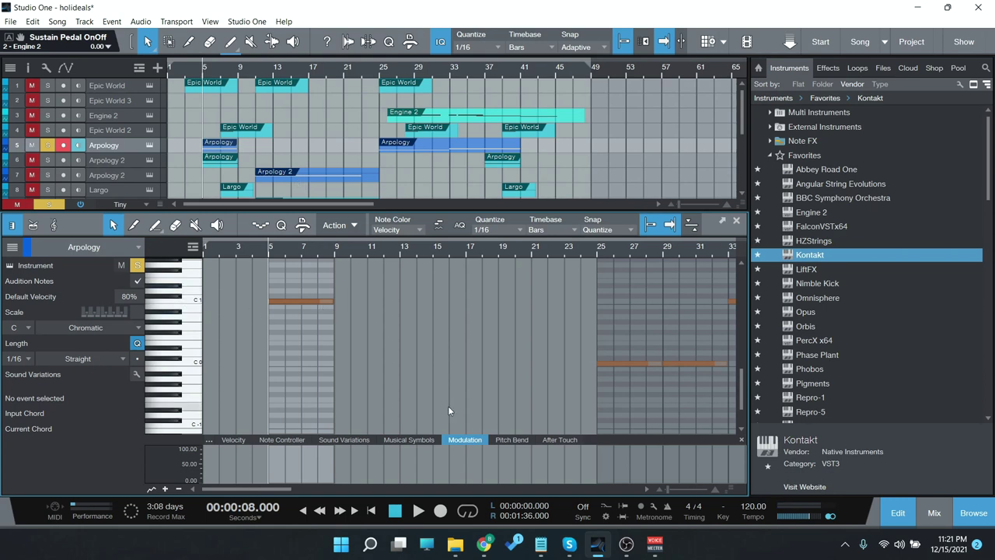
left_click(418, 511)
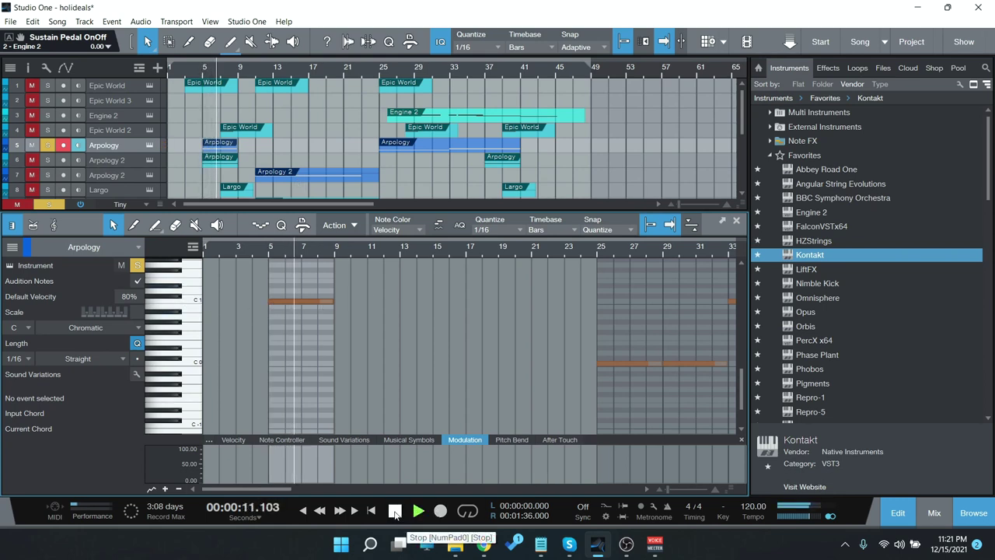
left_click(395, 511)
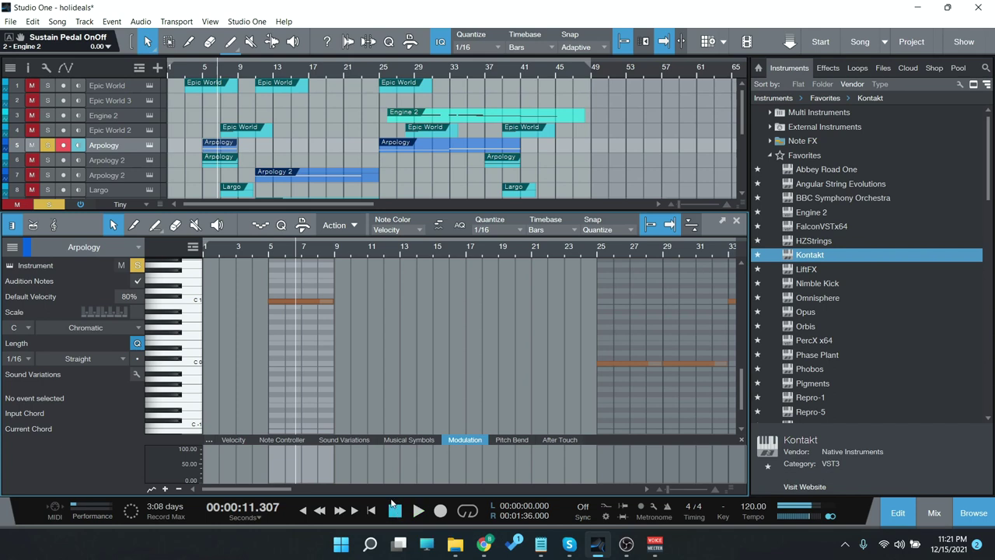
Step: Solo only the first Arpology 2 track and play its event from bar 5 with its notes shown
left_click(48, 160)
left_click(222, 160)
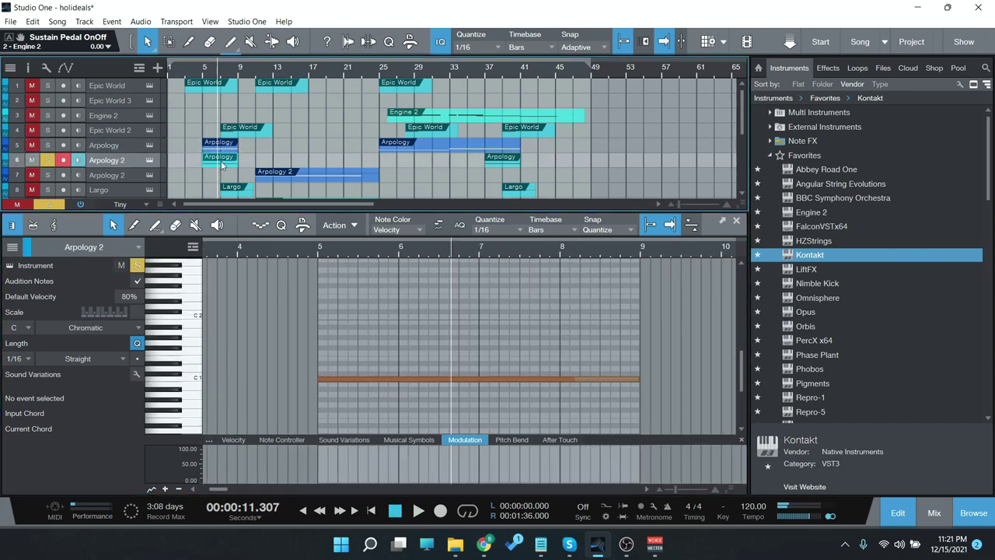
left_click(318, 249)
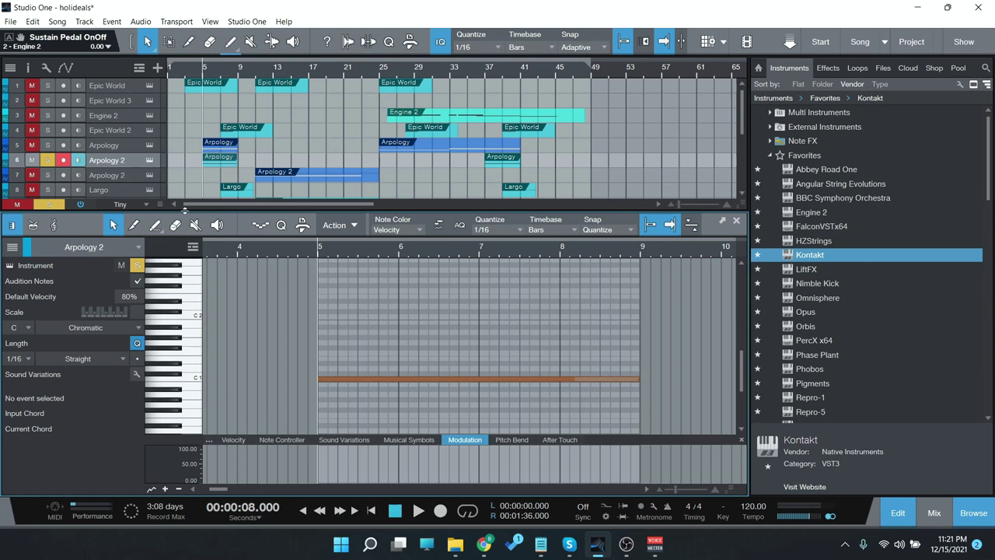
left_click(418, 512)
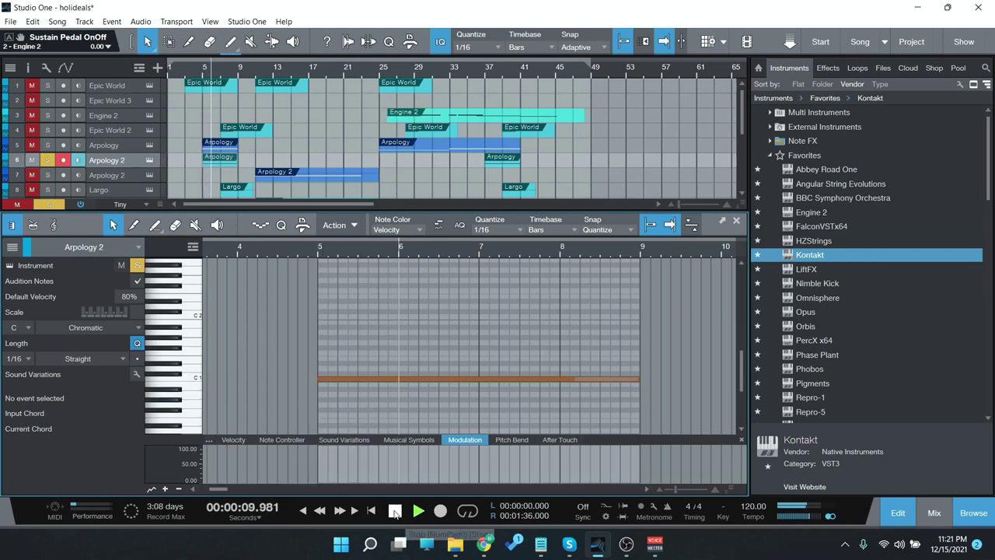
left_click(395, 511)
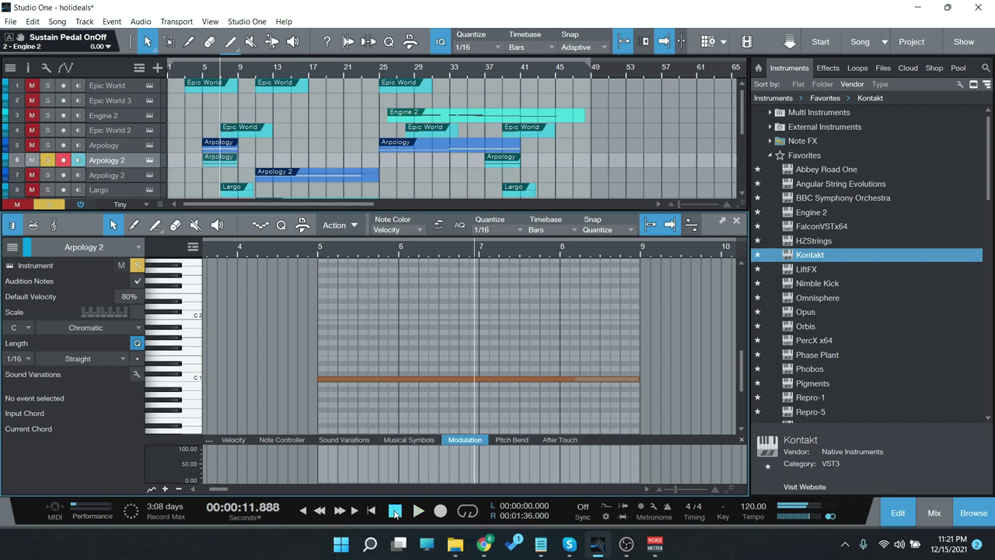
Step: Solo all three Arpology tracks and play from bar 11 with the long Arpology 2 event's notes shown
left_click(128, 145)
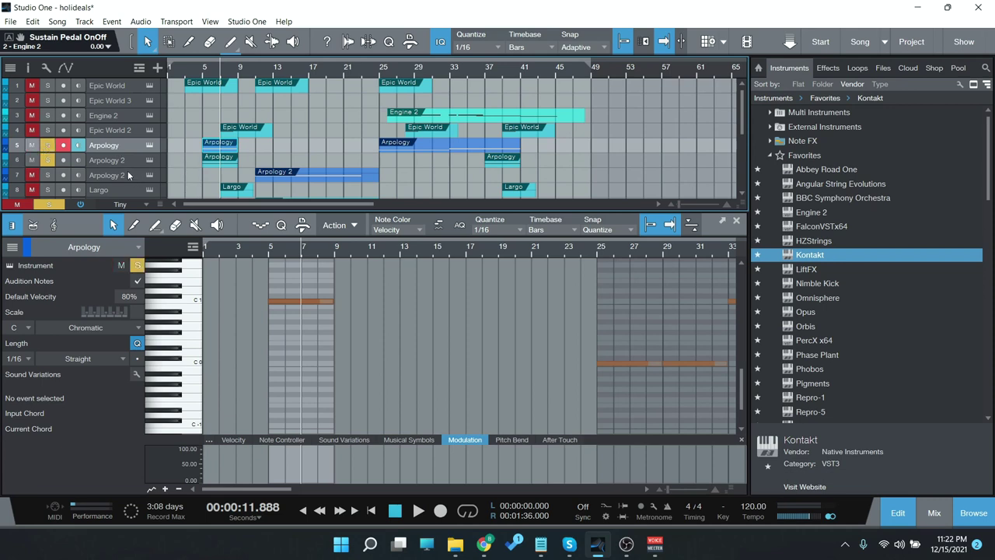
left_click(47, 175)
left_click(255, 69)
left_click(281, 177)
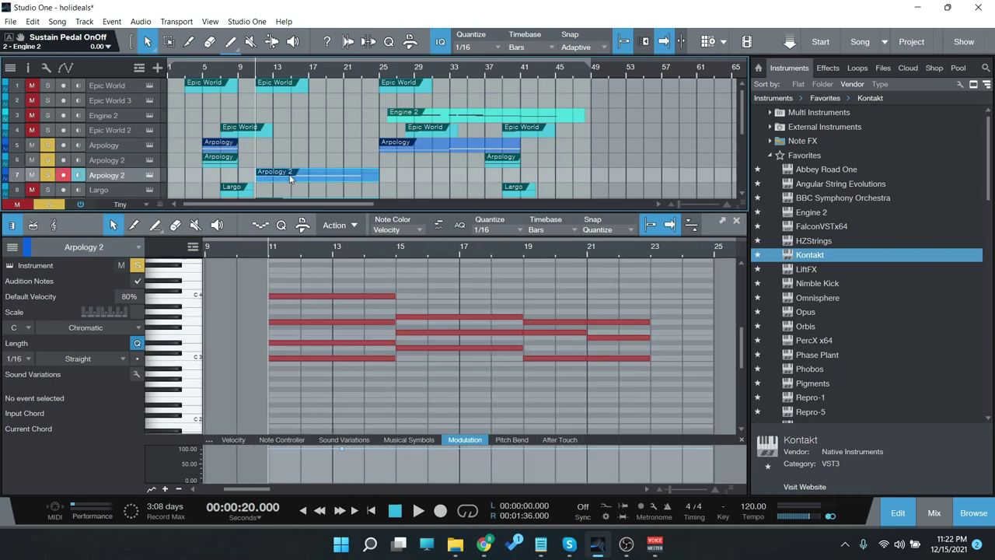
left_click(419, 510)
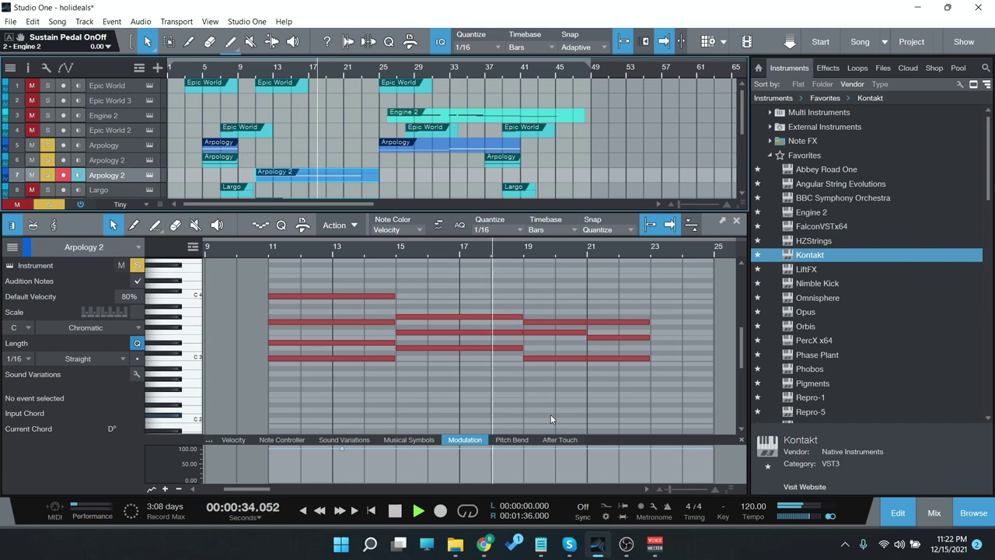
Step: Follow the playback into the Arpology event at bar 25, showing its notes, and stop playback
left_click_drag(261, 490, 274, 490)
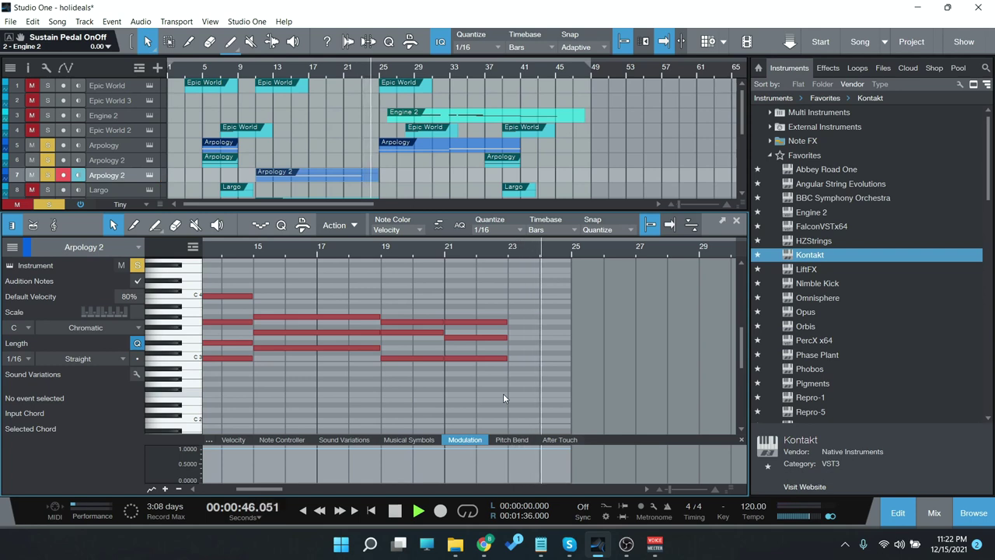
left_click(466, 145)
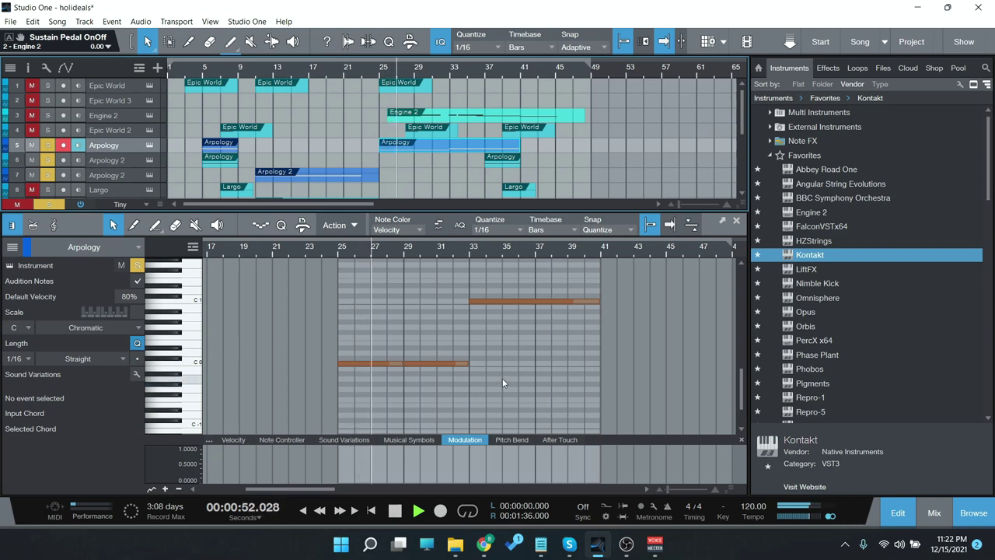
left_click(394, 511)
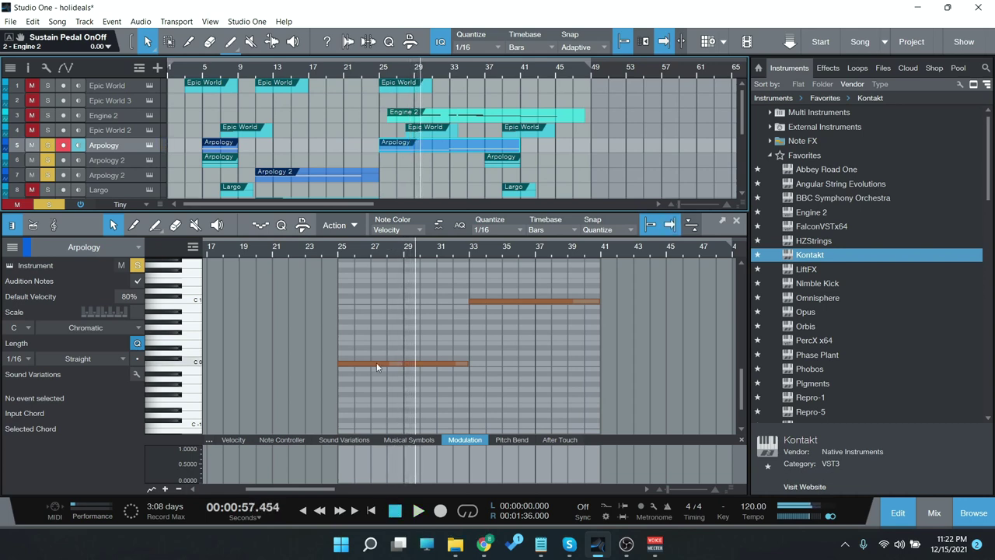
Step: Add tracks 1 to 4 to the solo and play from bar 25, showing the notes of the Arpology 2 event at bar 37
left_click(362, 76)
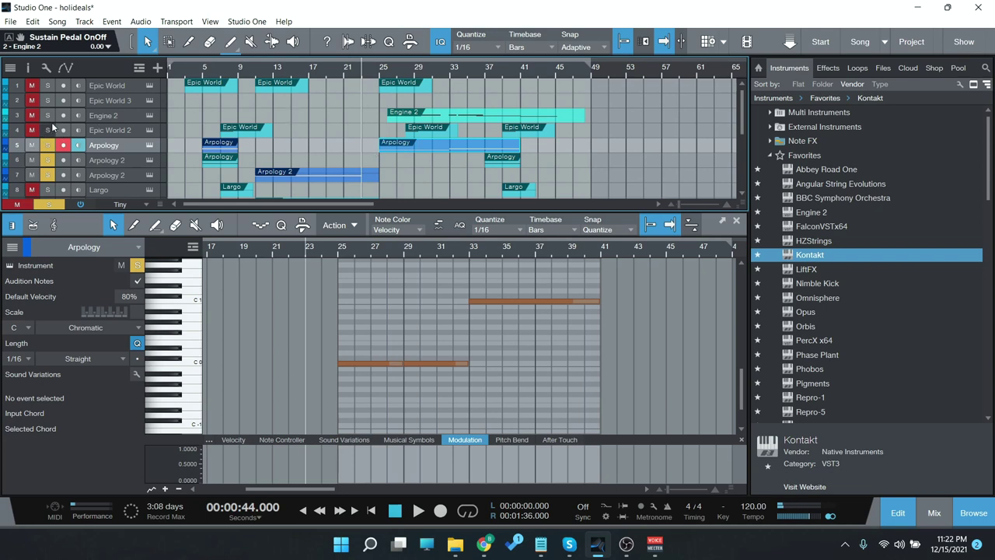
left_click_drag(46, 130, 47, 85)
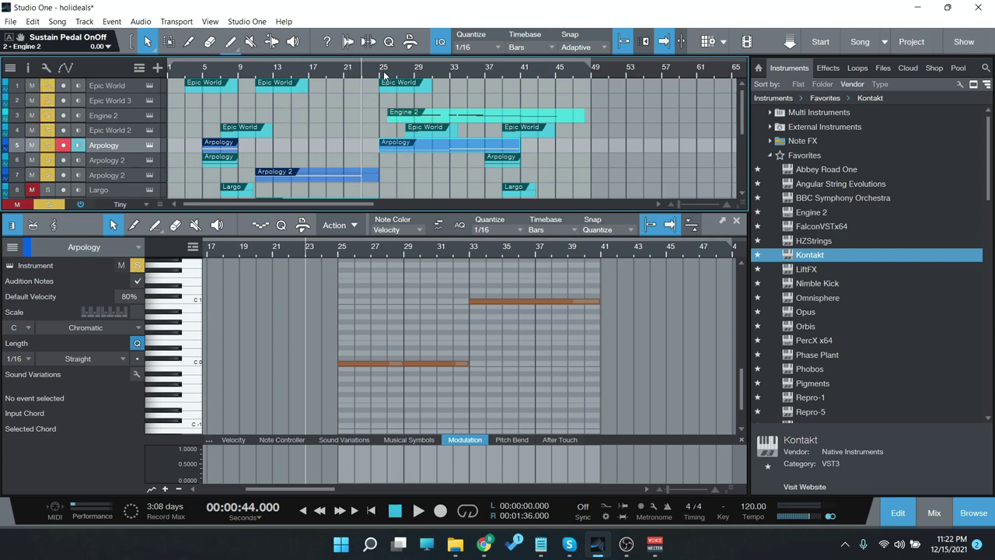
left_click(381, 75)
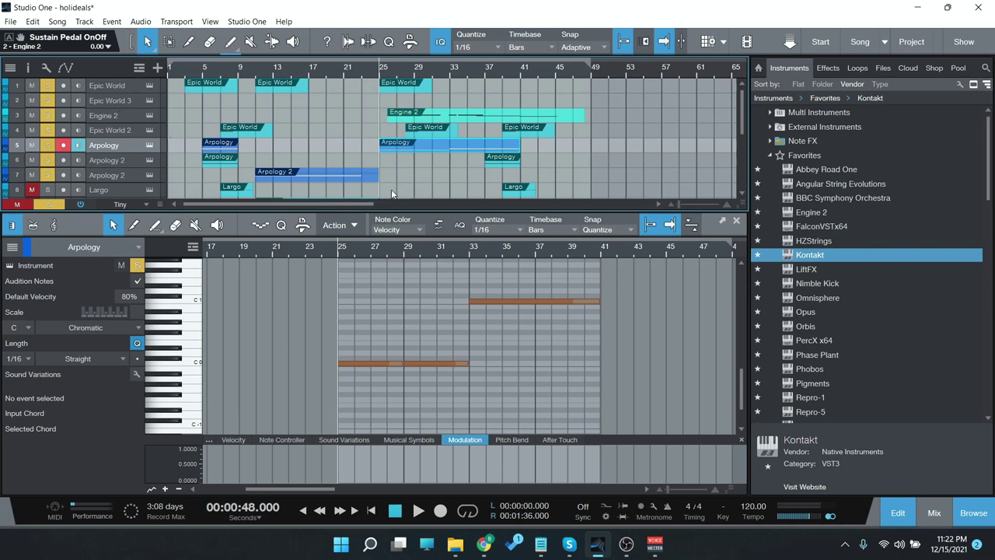
left_click(418, 510)
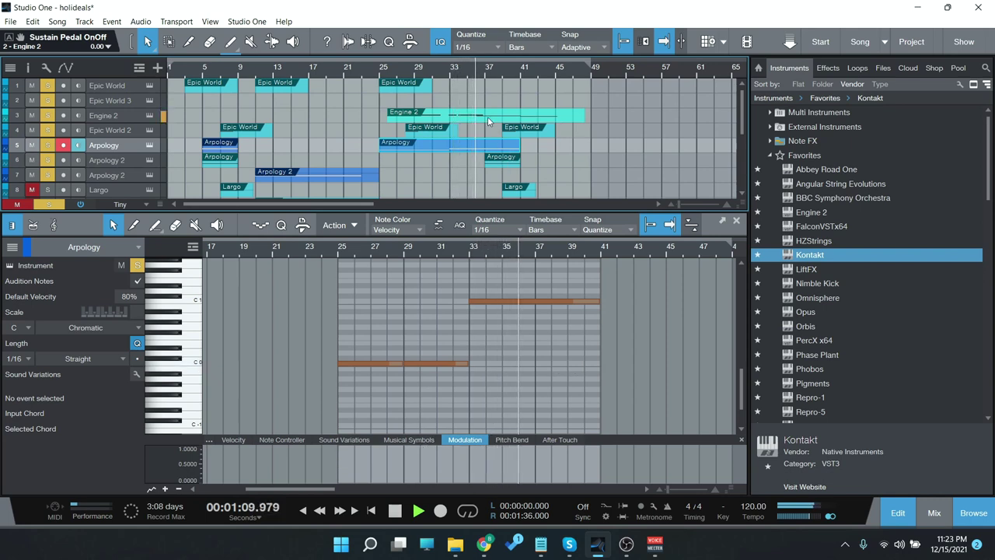
left_click(513, 162)
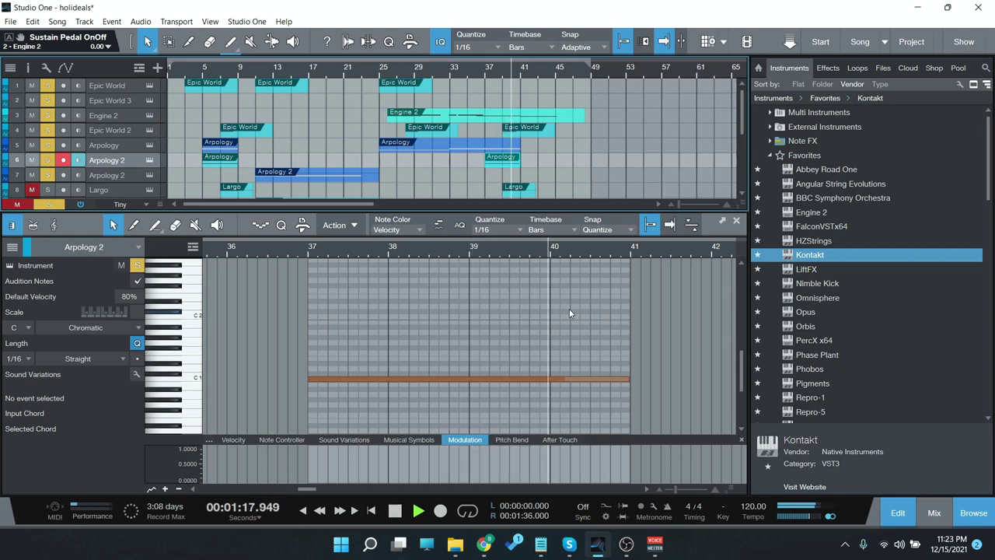
left_click(396, 511)
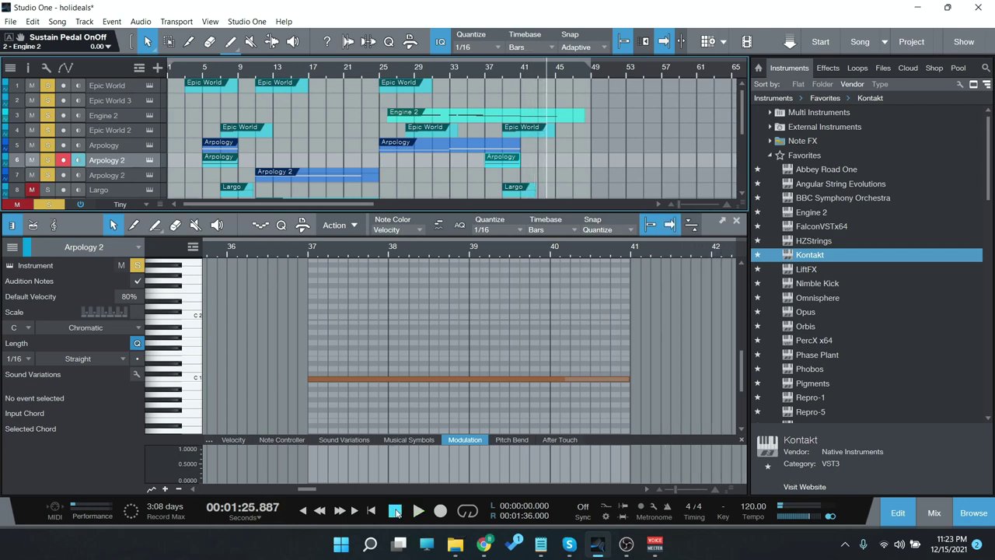
Step: Select the first Largo track (track 8) to show its notes and add both Largo tracks to the solo
scroll(280, 156, "down", 2)
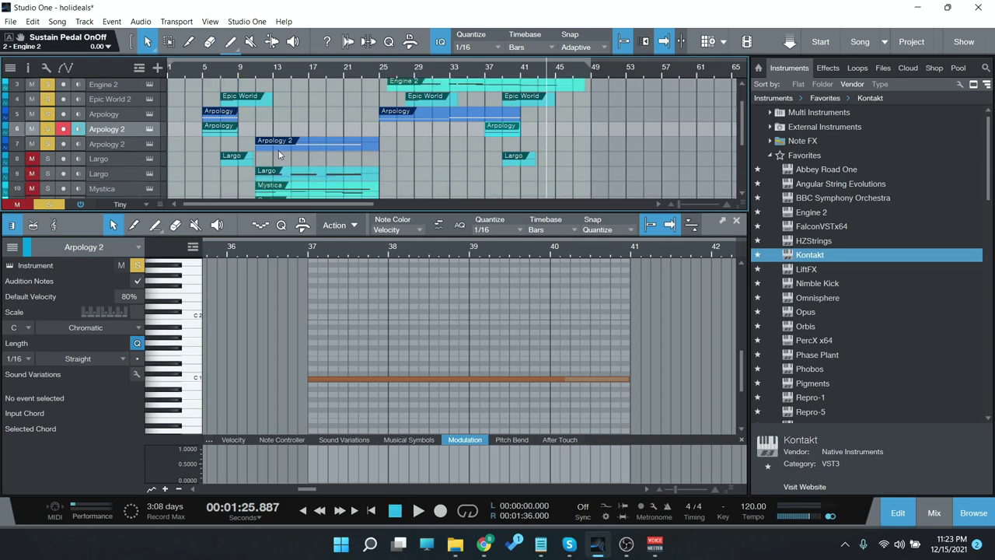
scroll(116, 144, "up", 2)
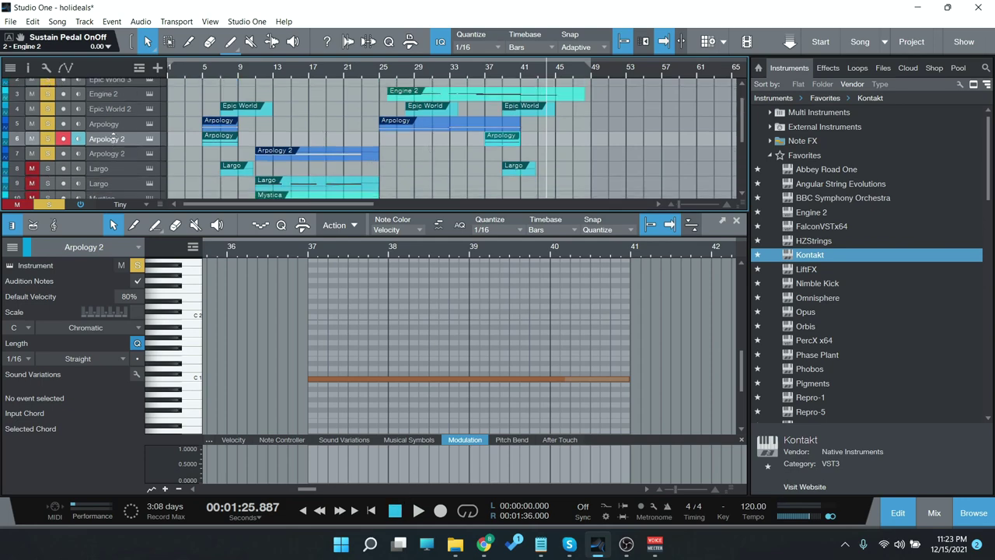
scroll(124, 97, "down", 2)
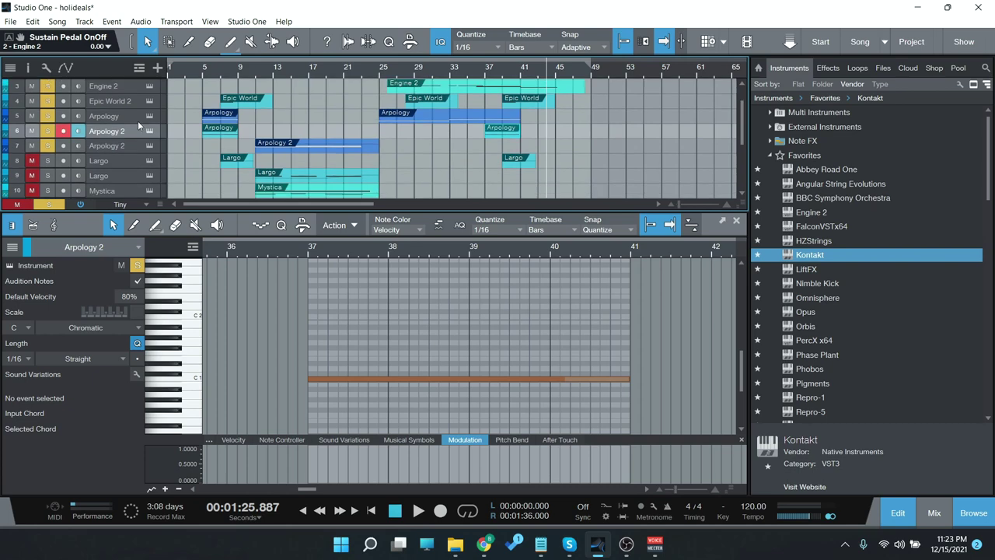
scroll(138, 120, "down", 1)
left_click(117, 140)
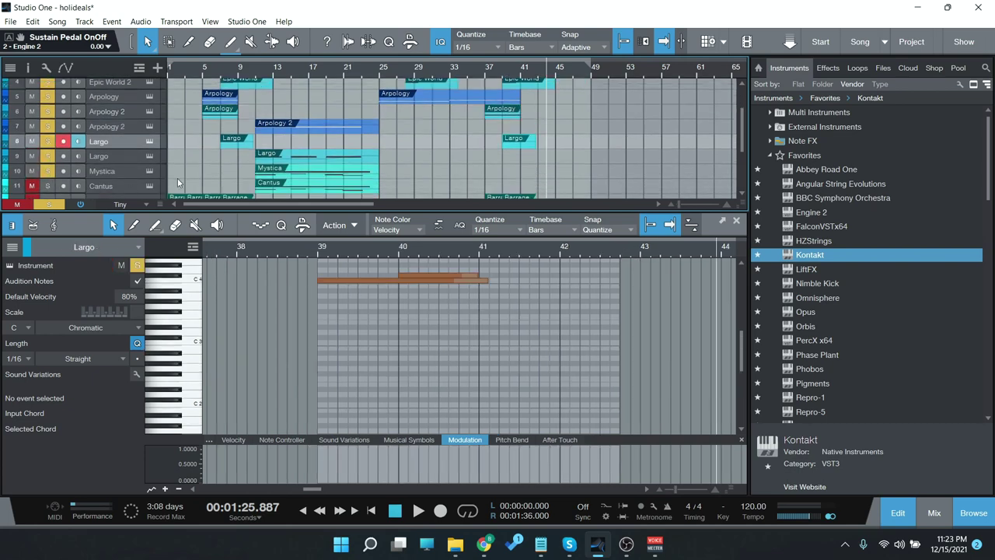
scroll(66, 140, "down", 4)
scroll(127, 134, "up", 4)
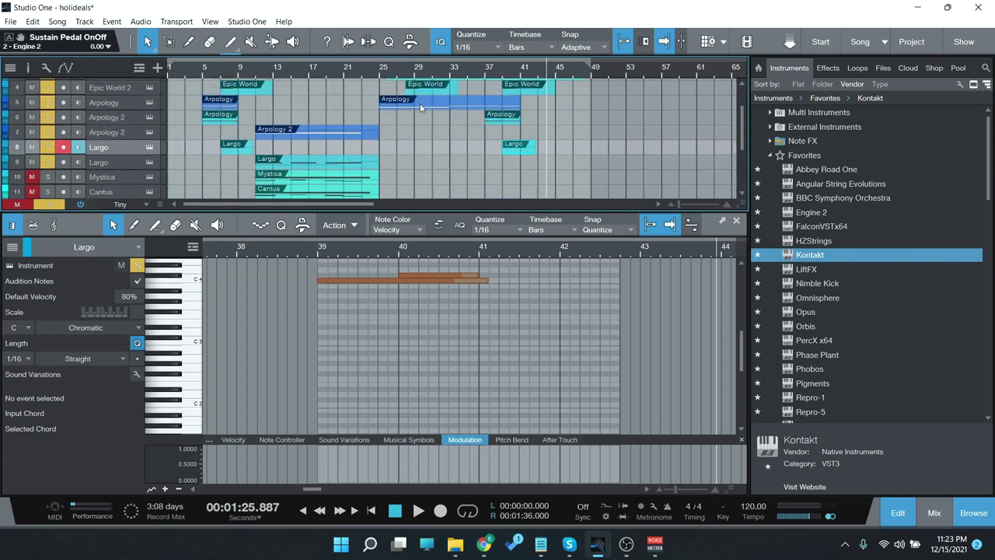
Step: Clear all solos, solo only the two Largo tracks and place the playback position at bar 7
left_click(48, 204)
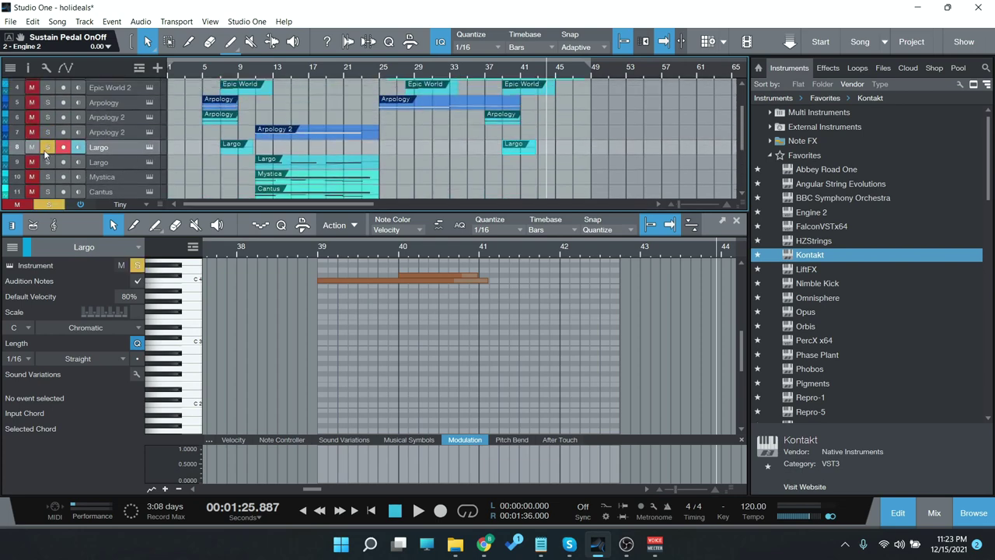
left_click_drag(47, 147, 47, 162)
left_click(224, 70)
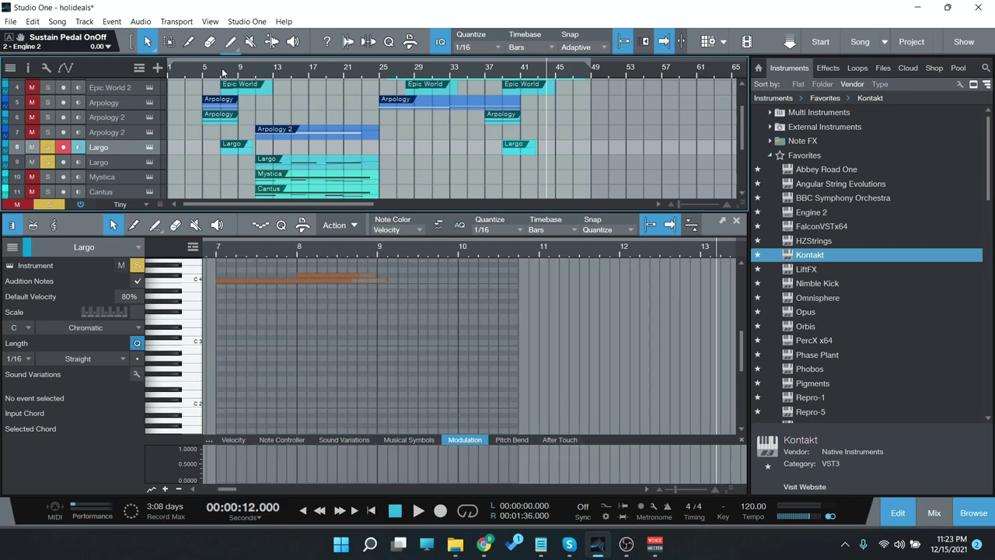
Step: Open the first Largo track's synthesizer to examine its Fuzzy Modwheel SCD preset, and close it
left_click(150, 146)
left_click_drag(522, 39, 490, 46)
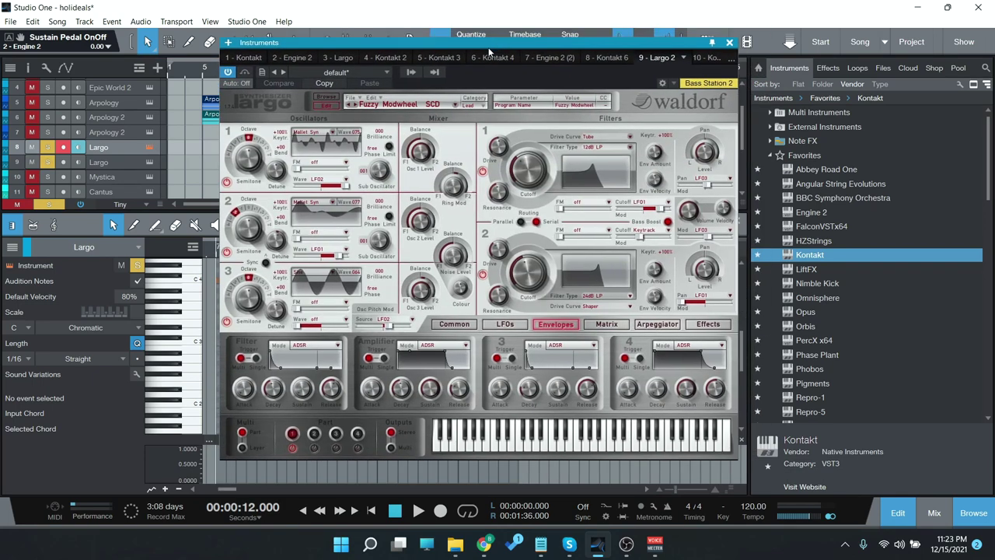
mouse_move(464, 295)
left_click(730, 42)
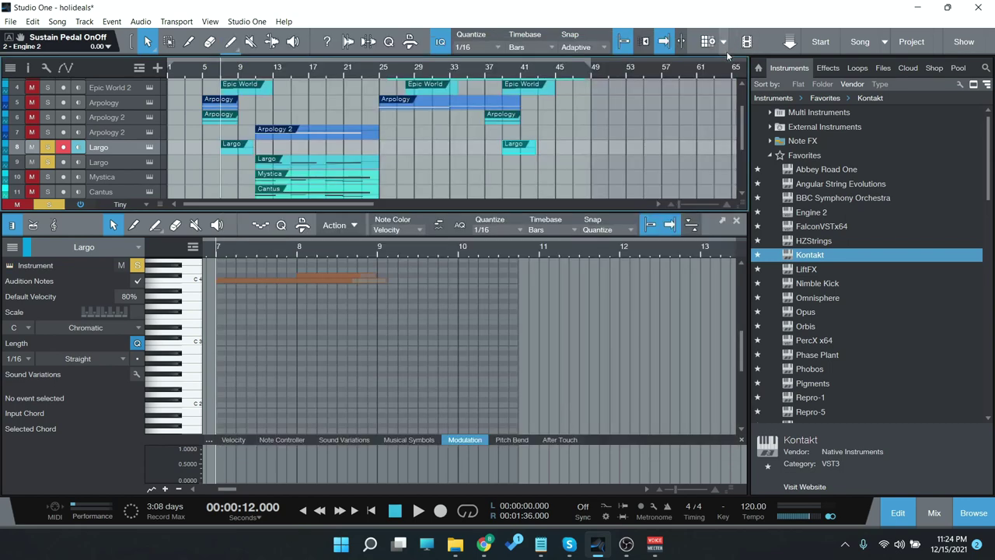
Step: Duplicate the first Largo track with its instrument and vary both filters' cutoff and the oscillator semitone in the copy
scroll(844, 299, "down", 3)
key("shift+d")
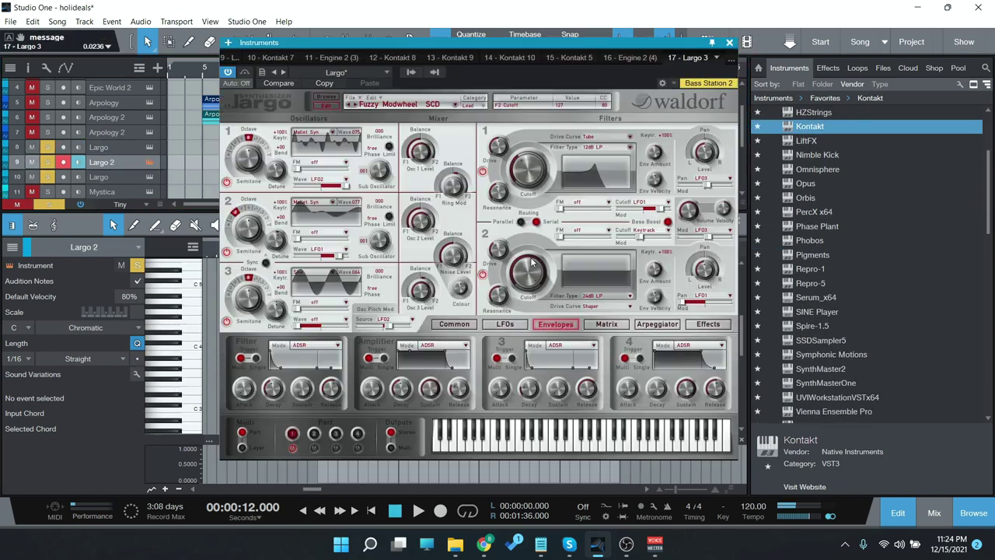
left_click_drag(535, 283, 535, 332)
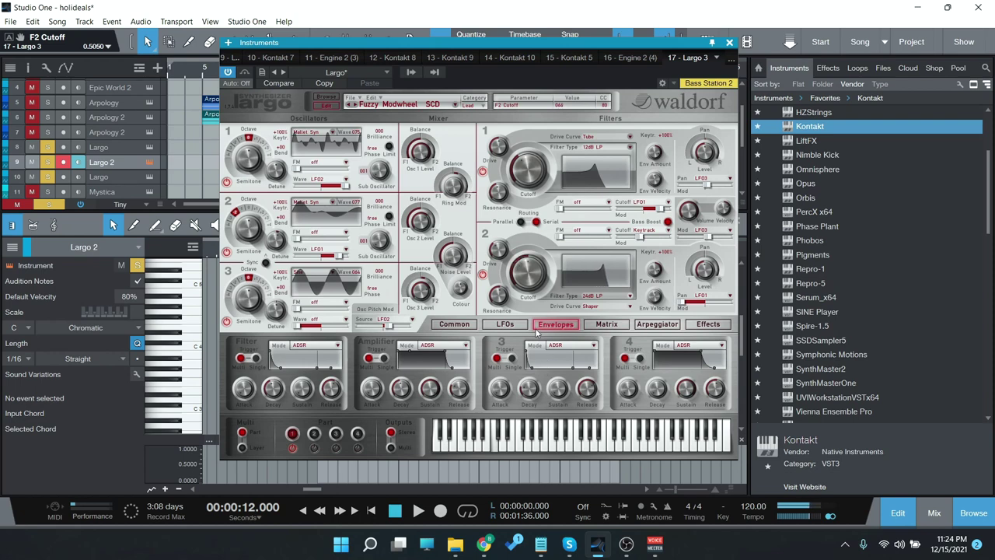
left_click_drag(535, 200, 531, 84)
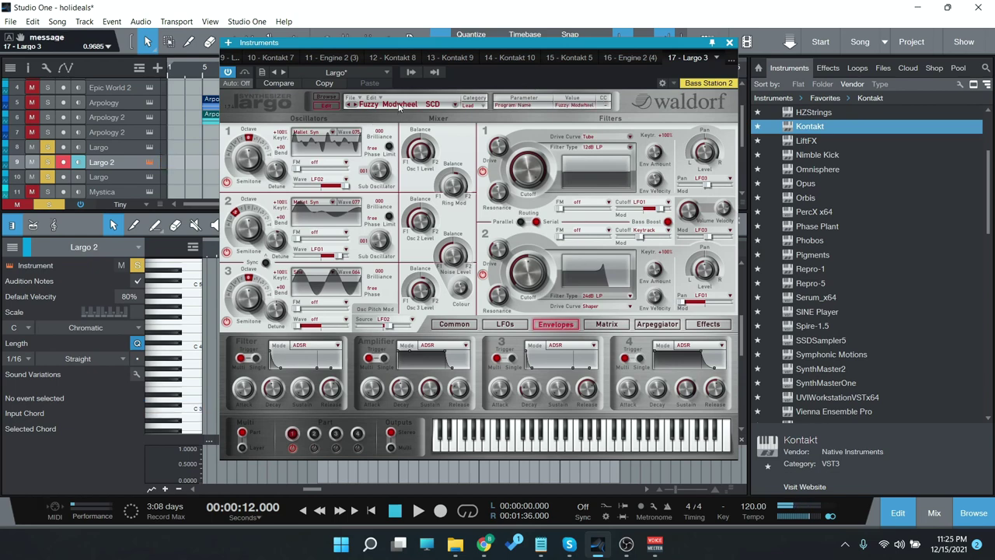
left_click_drag(255, 159, 255, 210)
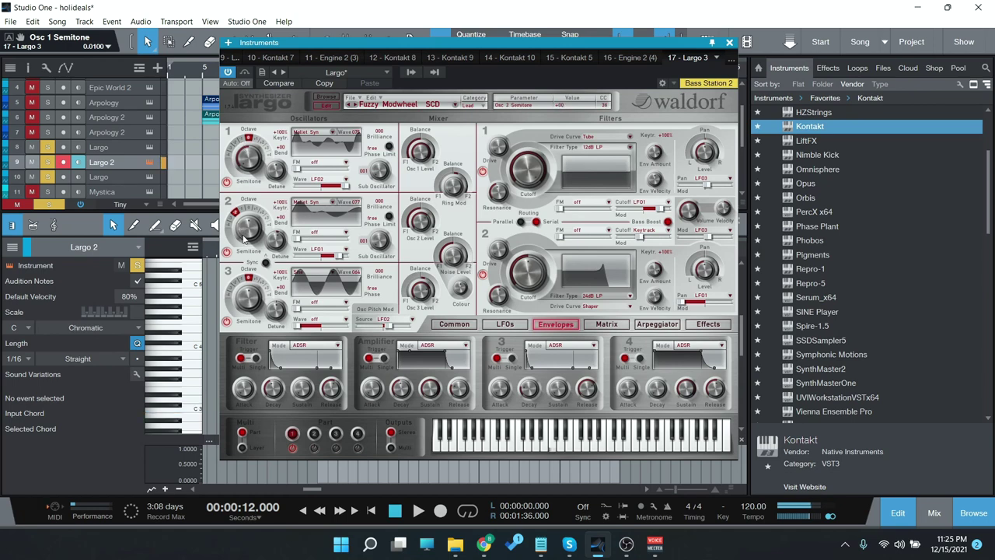
Step: Load the Excenter DocT preset, switch on oscillator 3 with a Sine wave and lower its octave
left_click(328, 104)
left_click(329, 103)
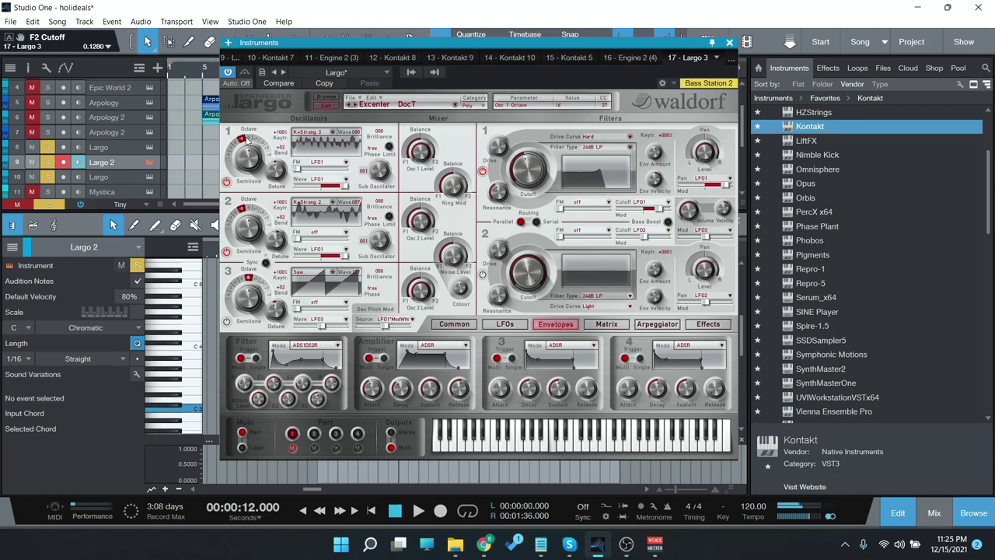
left_click(227, 322)
left_click(336, 273)
left_click(325, 317)
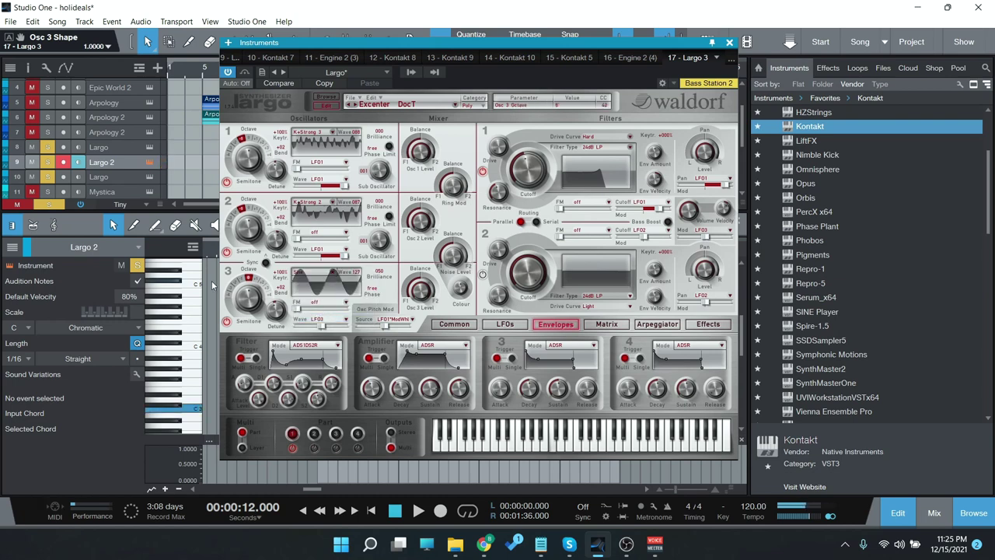
scroll(240, 287, "down", 2)
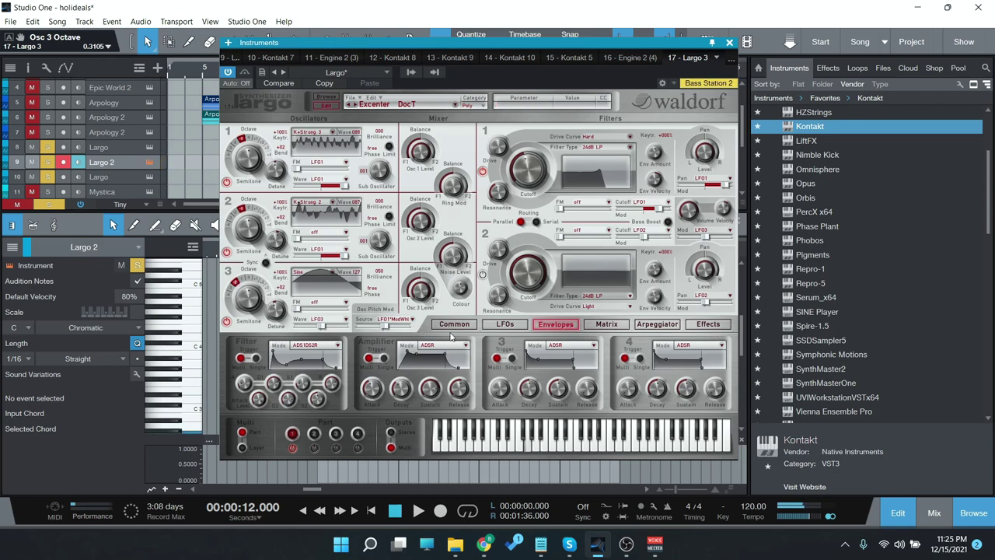
Step: Turn on sync for LFO 1 and LFO 2 and set LFO 1's speed to 27
left_click(513, 328)
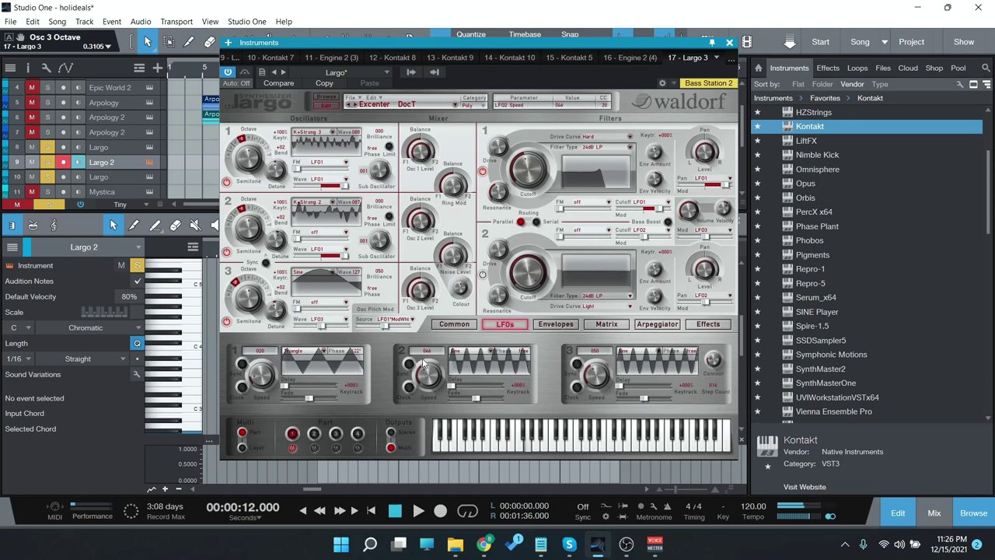
left_click(410, 363)
left_click_drag(268, 381, 411, 398)
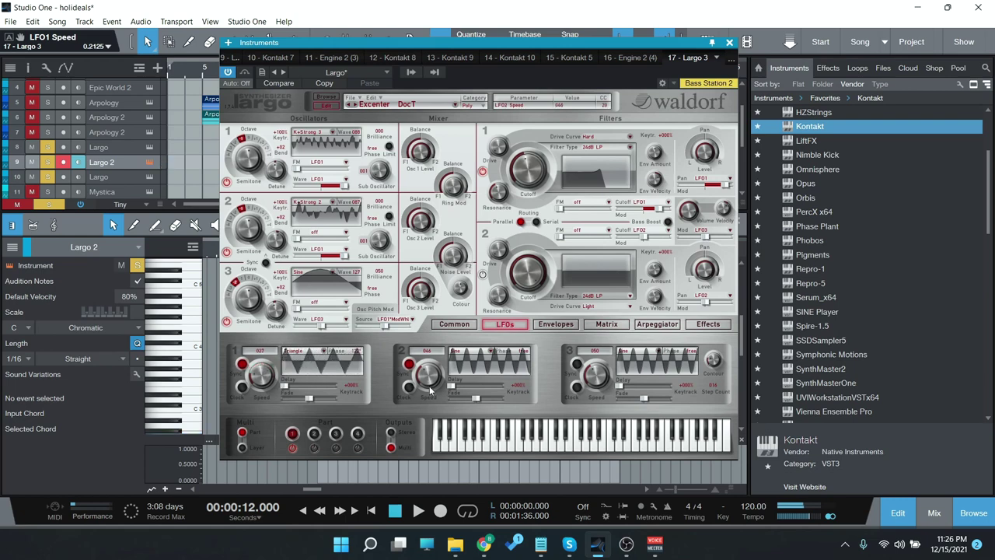
Step: Load the Nitzer Bass AnG preset from the program list, followed by Sweeping Heaven T
left_click(325, 97)
left_click(529, 293)
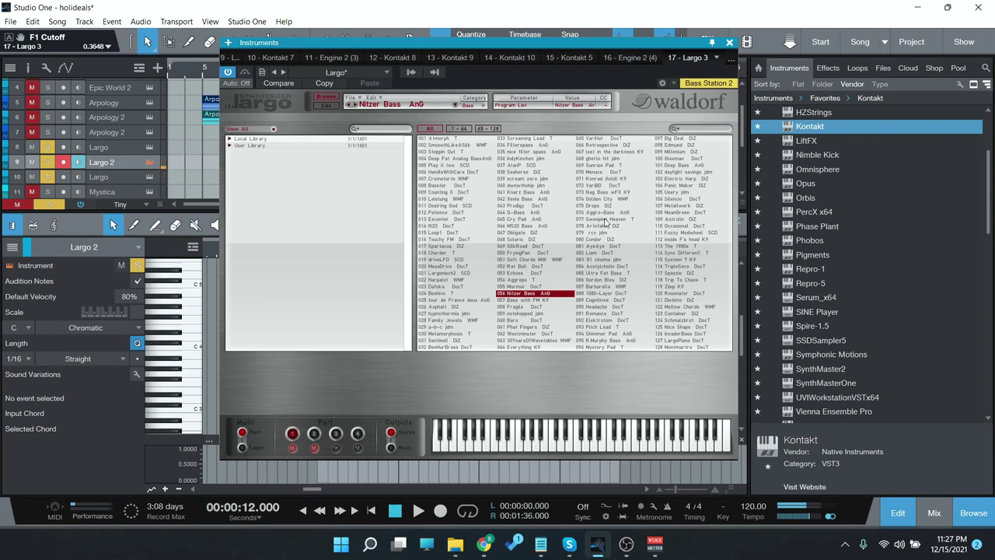
left_click(605, 219)
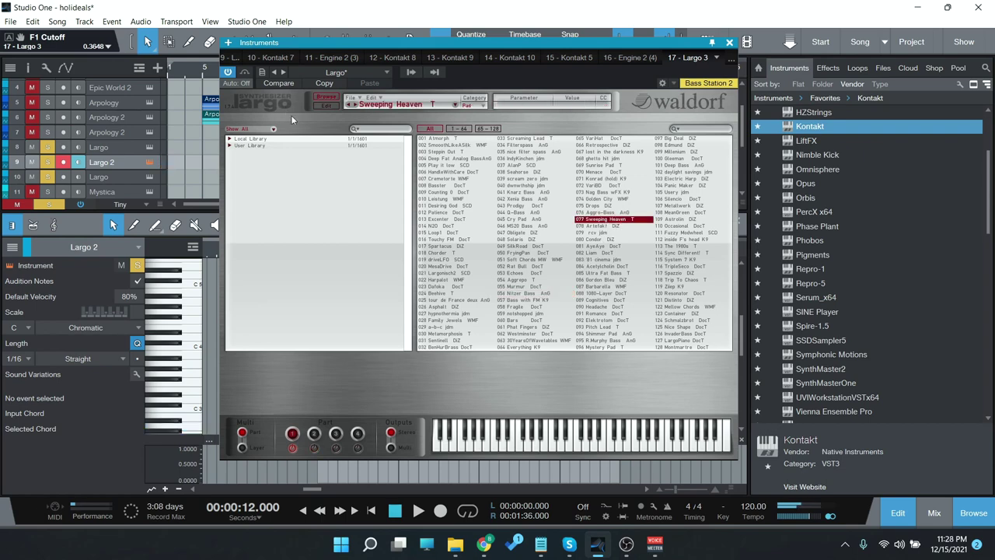
Step: Set filter 1's cutoff to 32 and adjust the filter envelope's attack, decay and sustain in Sweeping Heaven T
left_click(326, 105)
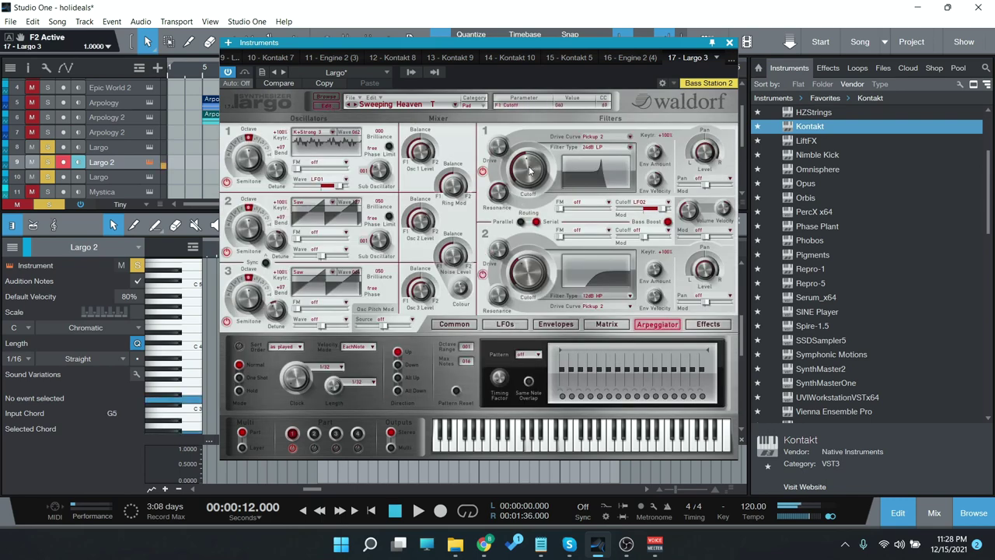
left_click_drag(530, 170, 529, 192)
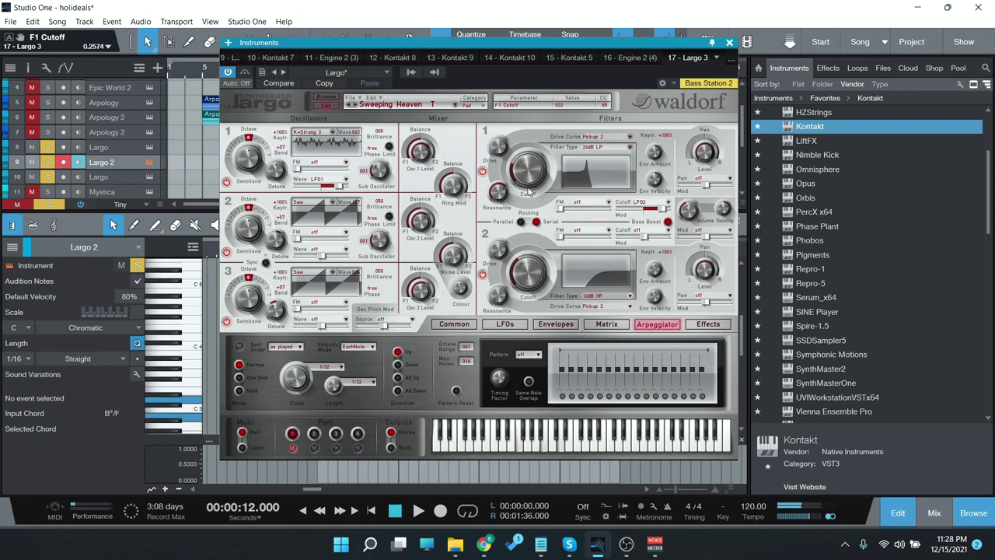
left_click(553, 325)
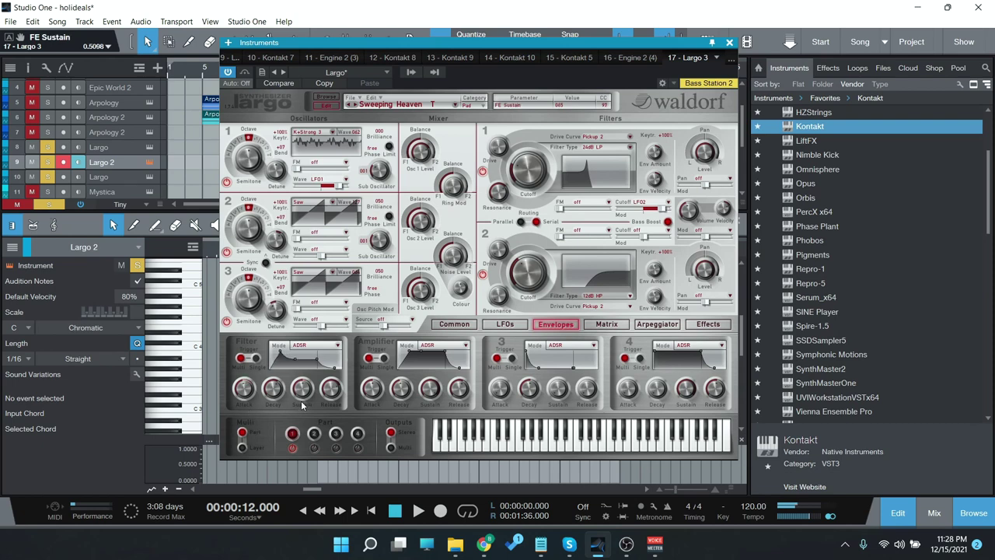
mouse_move(277, 400)
left_mouse_down()
mouse_move(277, 367)
mouse_move(273, 396)
left_mouse_up()
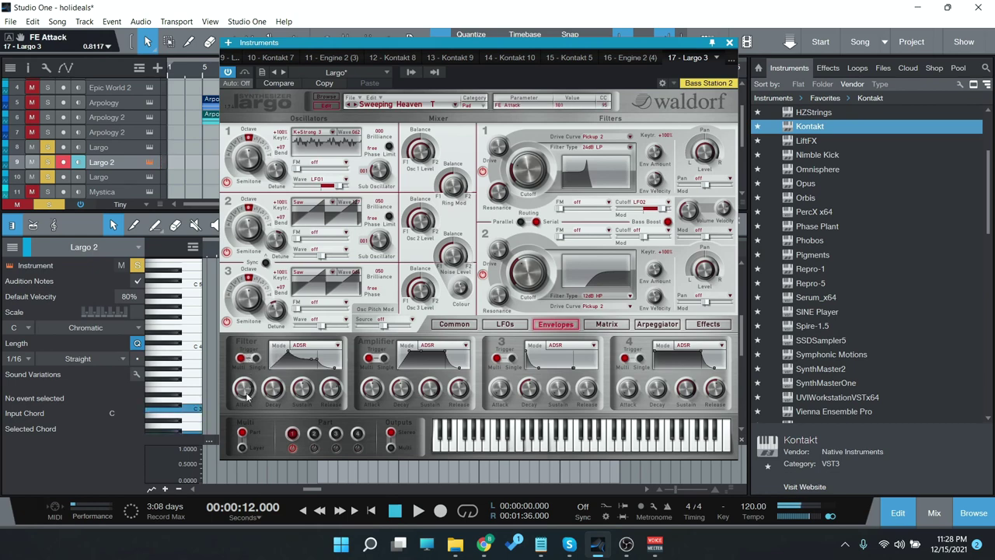
left_click_drag(246, 396, 248, 401)
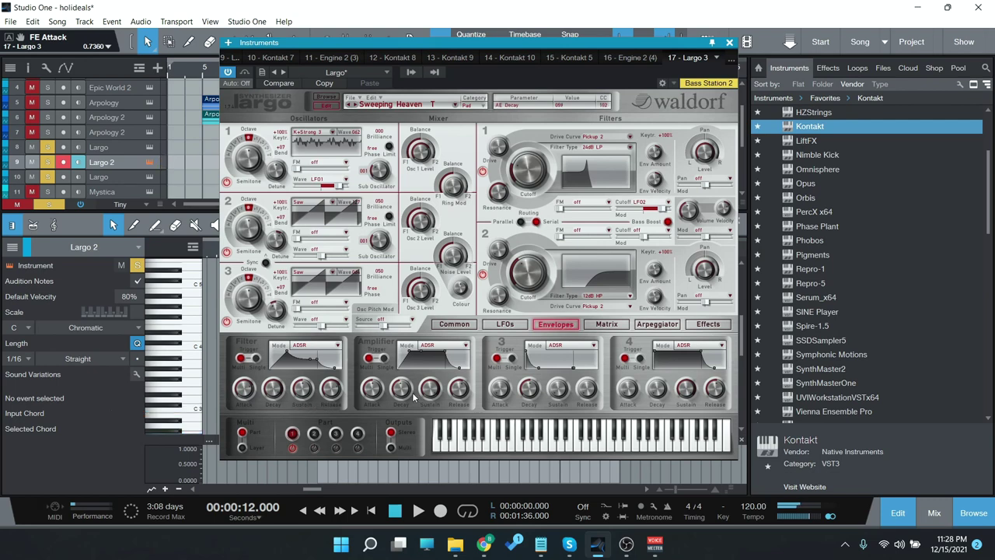
Step: Load the Desiring God SCD preset and adjust oscillator 1's semitone and octave
left_click(325, 96)
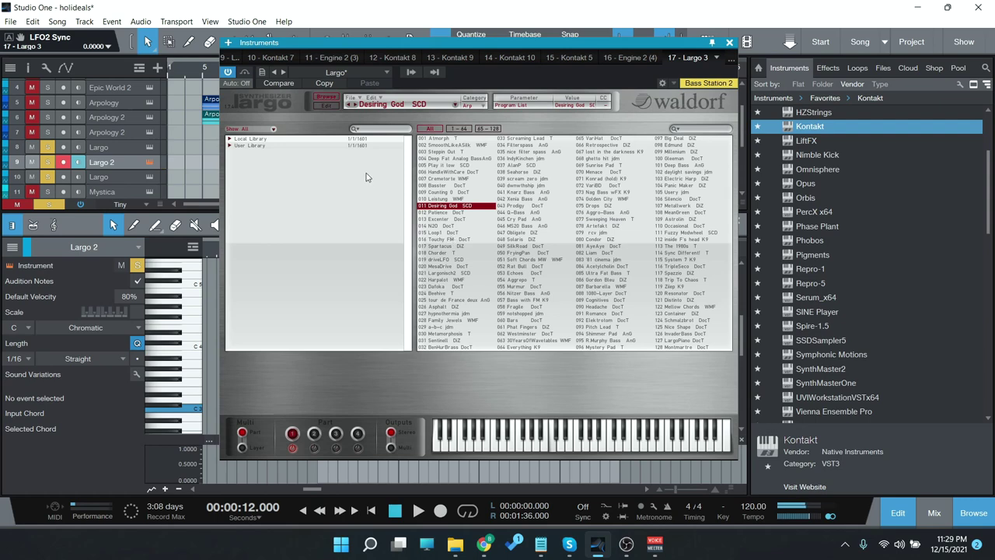
left_click(326, 104)
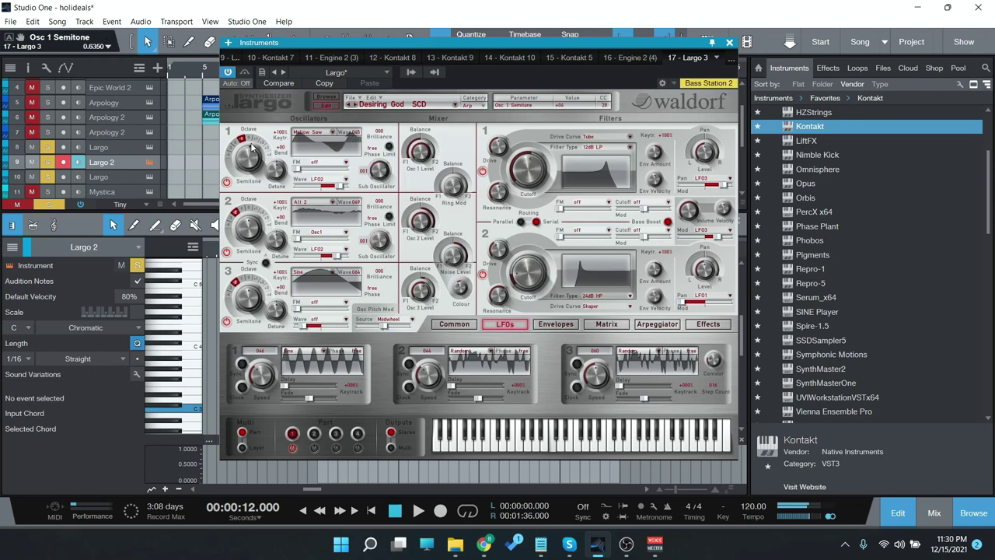
left_click_drag(251, 146, 255, 113)
left_click_drag(243, 146, 241, 152)
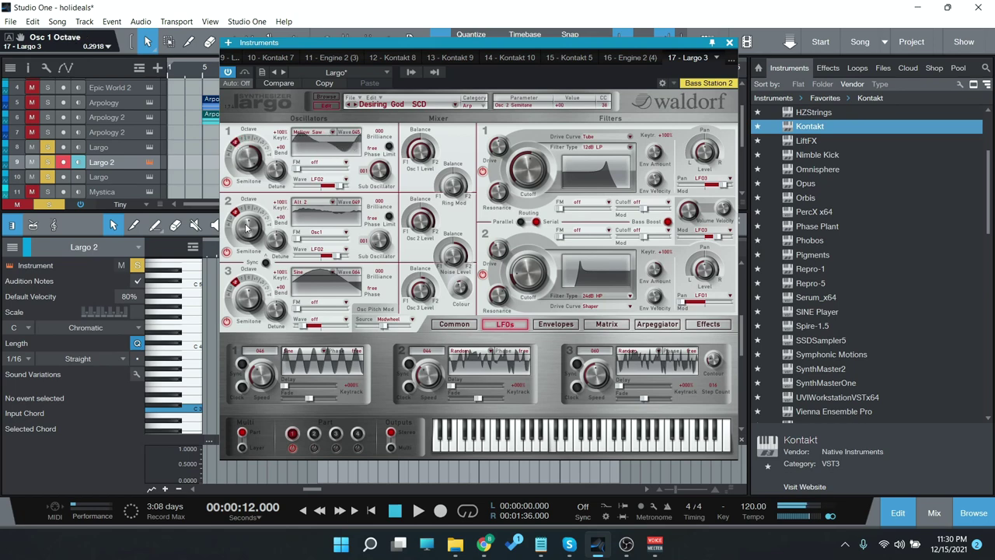
Step: Switch off oscillators 2 and 3 and sweep the cutoff of both filters
left_click(226, 321)
left_click(227, 251)
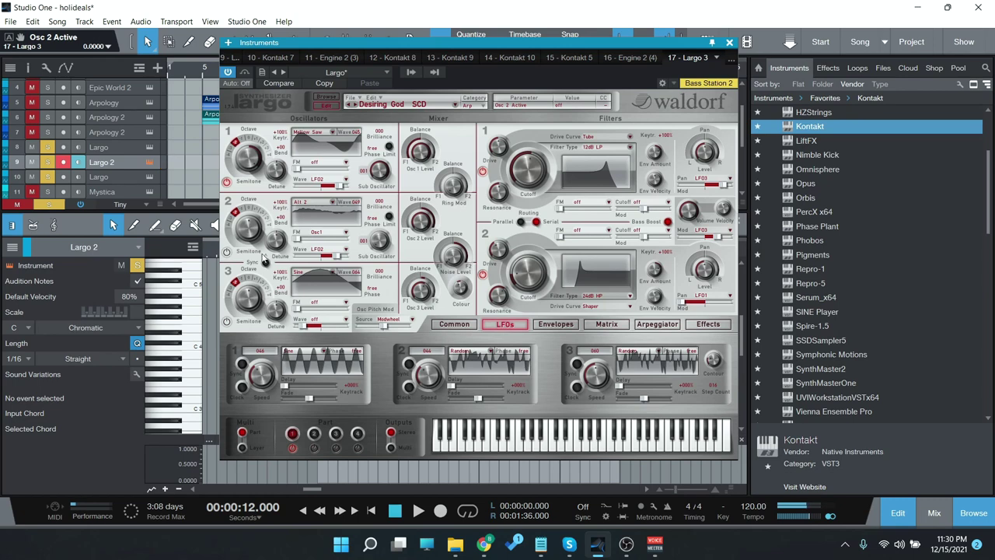
left_click_drag(529, 178, 542, 239)
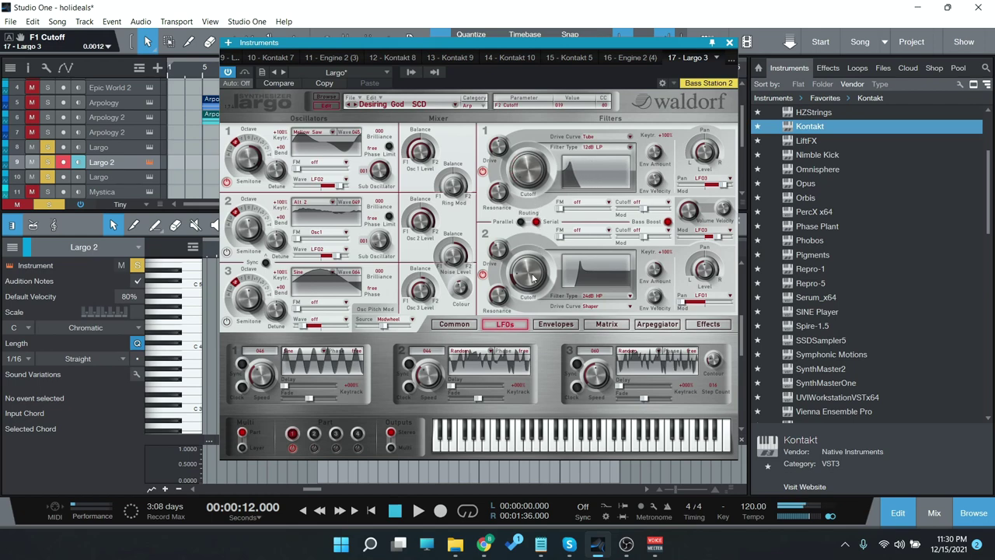
left_click_drag(532, 278, 534, 296)
left_click_drag(531, 287, 532, 250)
left_click_drag(541, 181, 543, 117)
Step: Switch oscillators 2 and 3 back on and lower the oscillator pitch modulation amount to its minimum
left_click(227, 251)
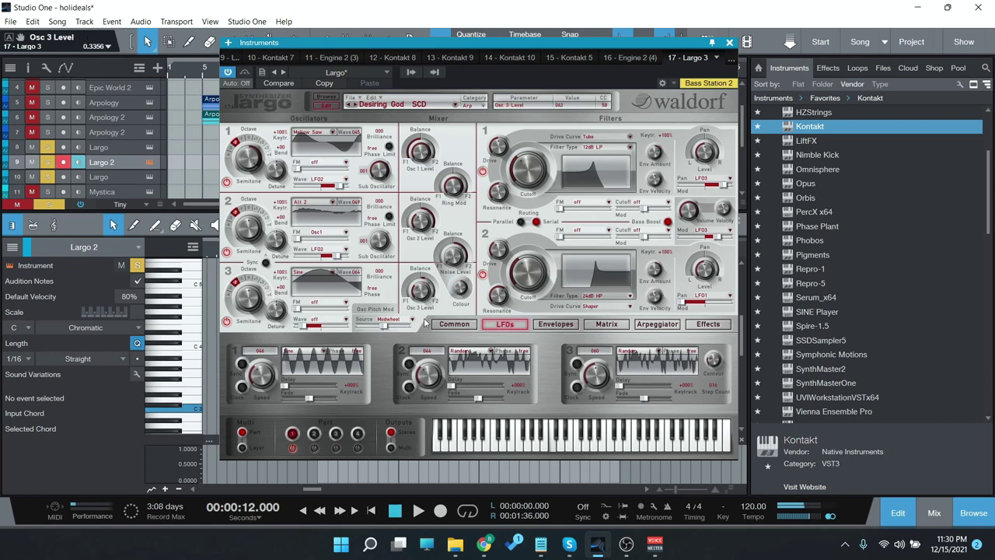
left_click_drag(382, 331, 259, 346)
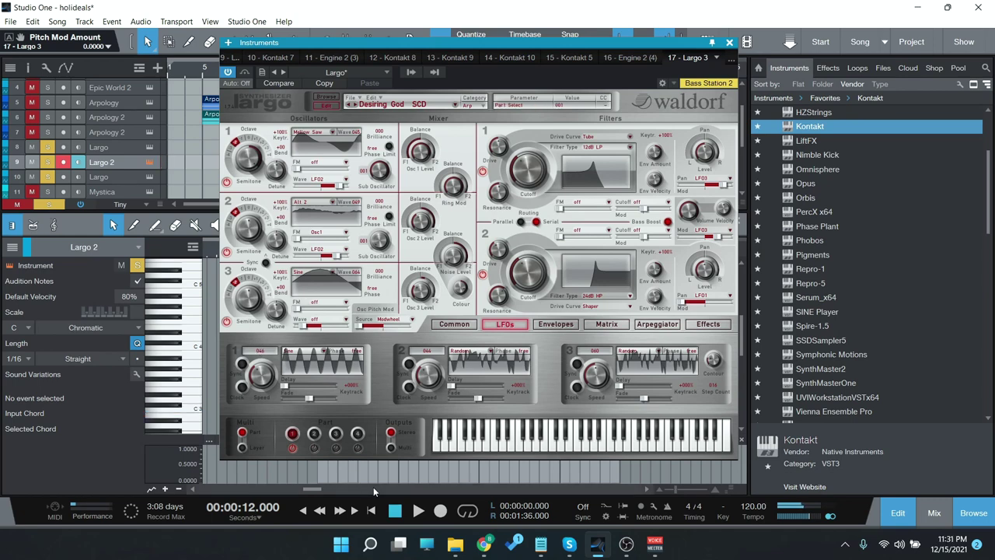
Step: Return the playback position to the song start, remove the duplicated Largo 2 track and reopen the first Largo track's synthesizer
left_click(394, 511)
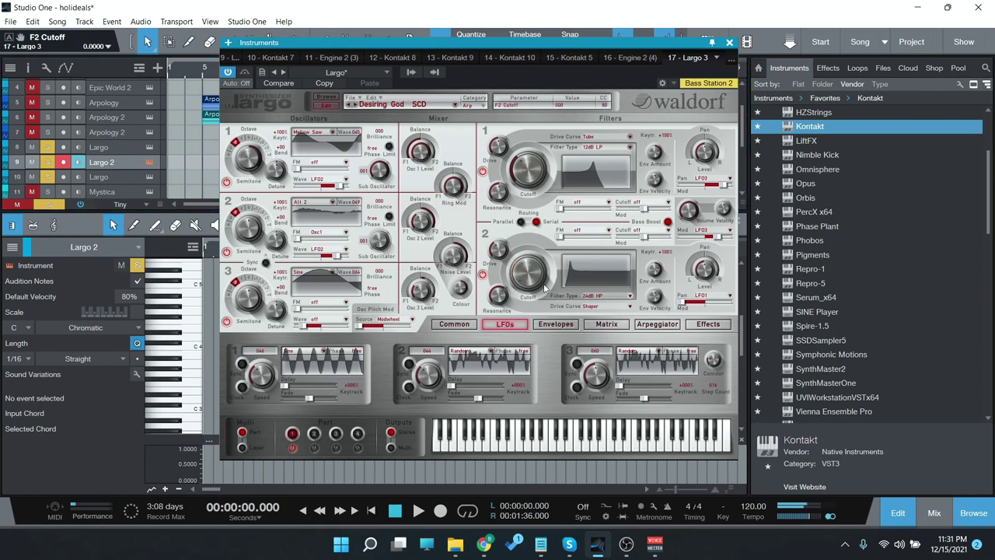
left_click(730, 44)
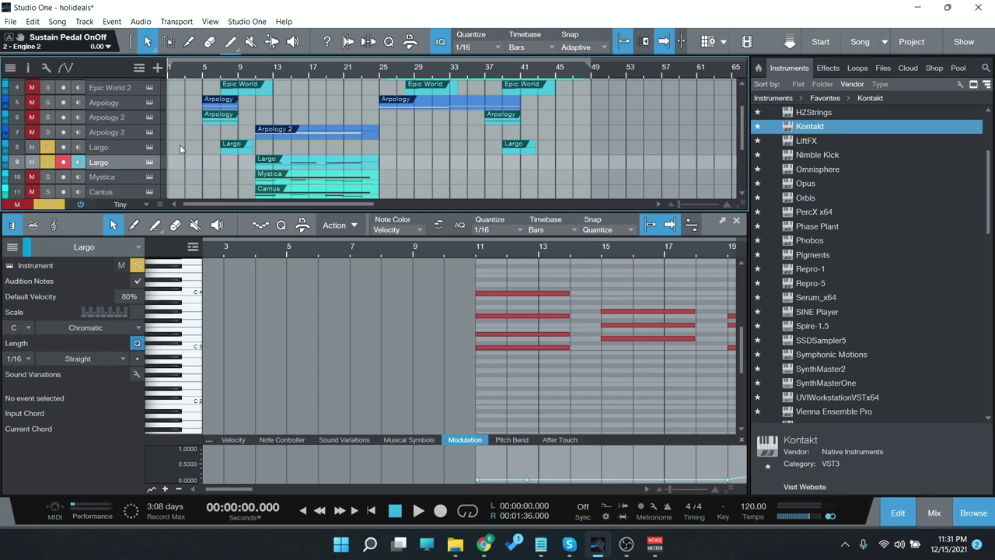
left_click(148, 147)
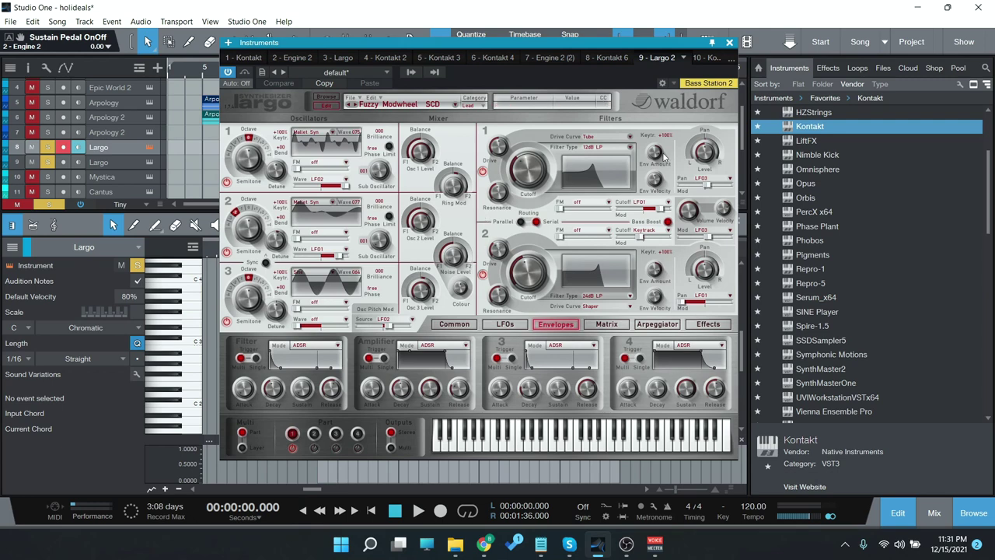
Step: Browse the waveforms available for Largo's oscillator 1 without changing the selection, and close the instrument window
left_click_drag(580, 43, 564, 43)
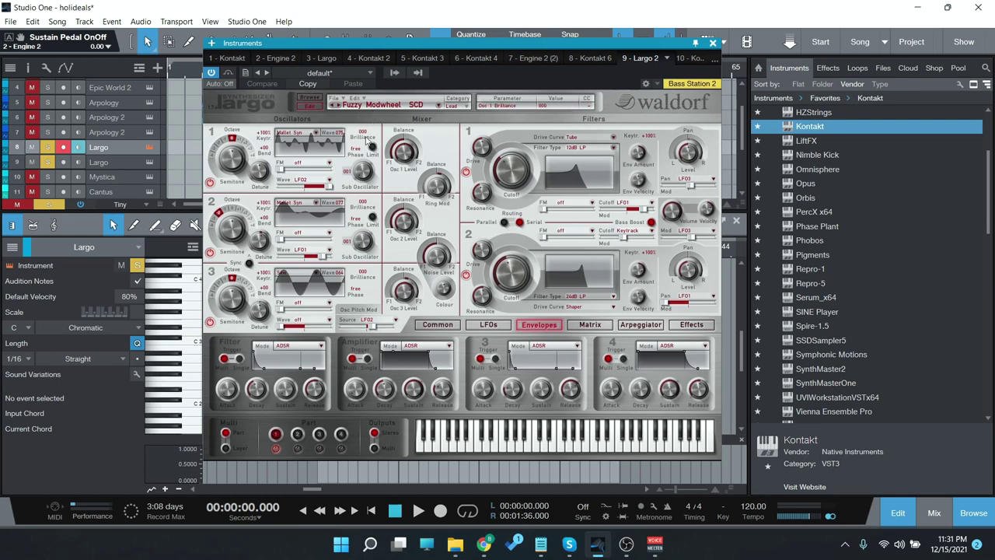
left_click(315, 135)
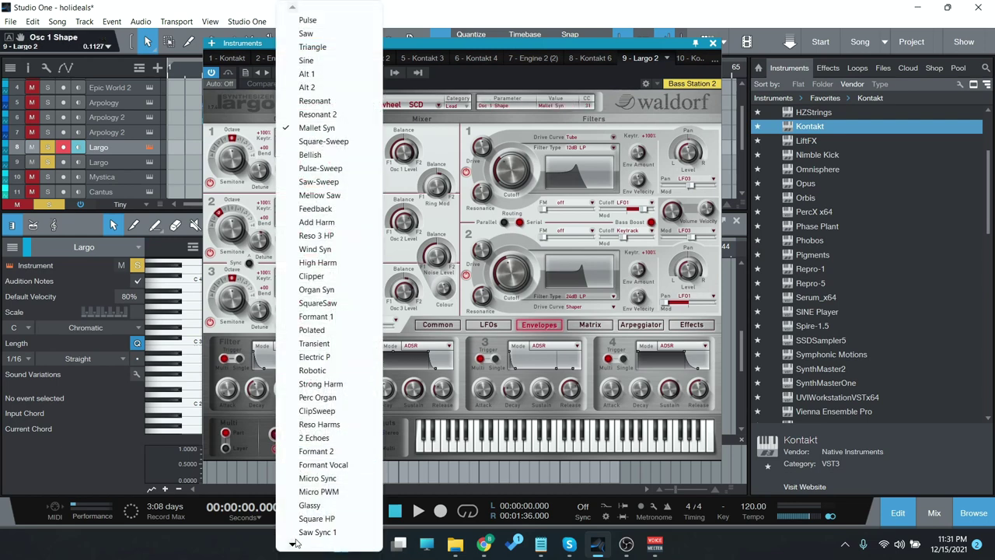
mouse_move(292, 546)
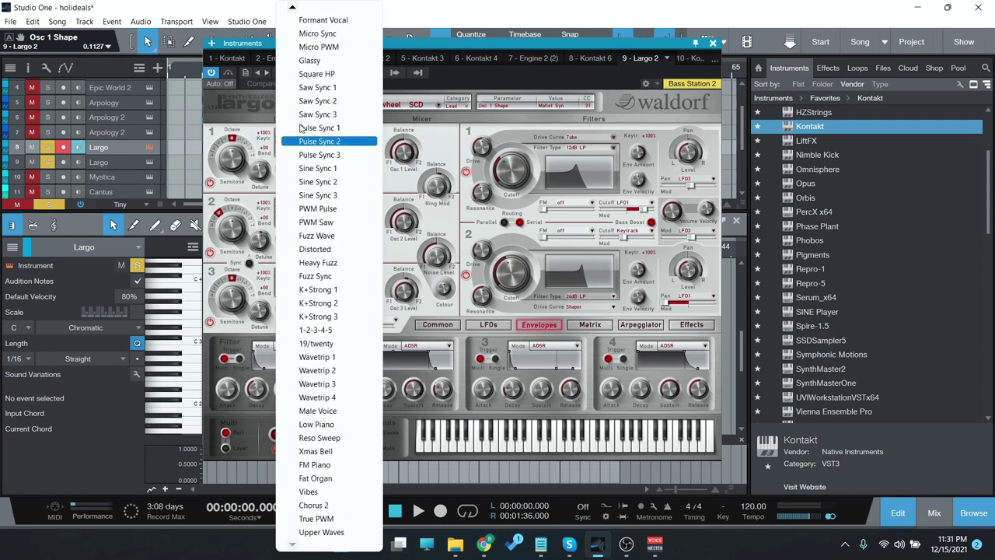
left_click(418, 47)
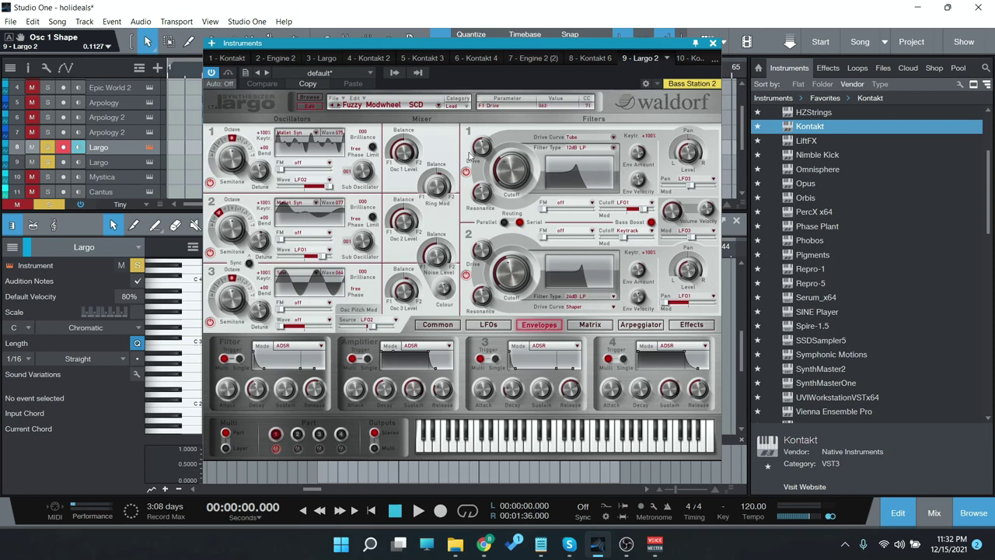
left_click(712, 43)
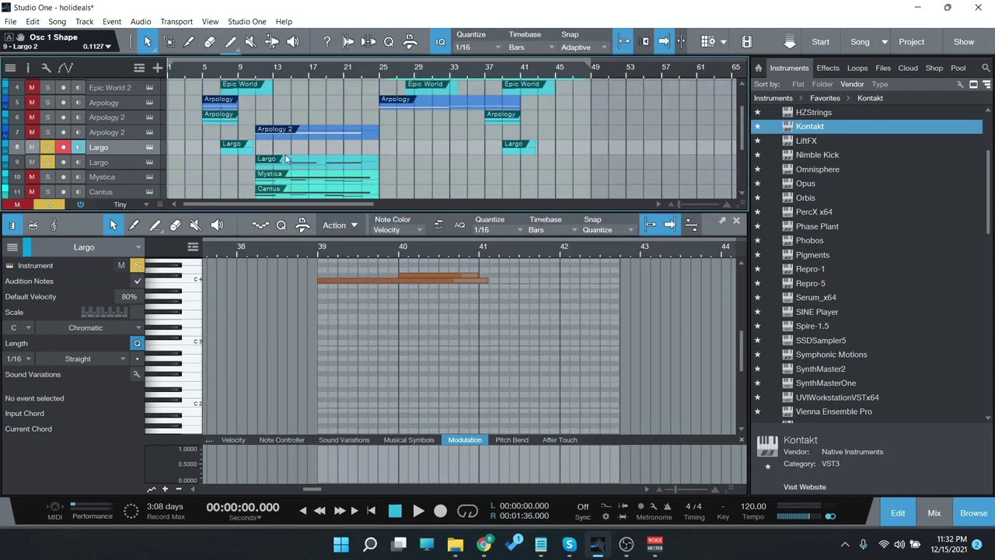
Step: Play the soloed Largo parts from bar 7, show the second Largo track's notes during playback, and stop
scroll(285, 154, "down", 1)
left_click(220, 77)
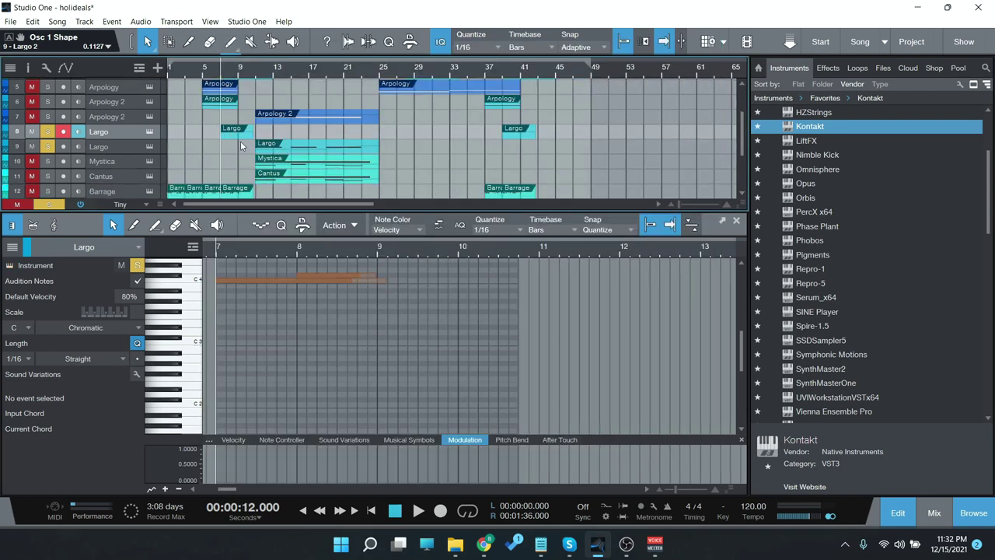
left_click(418, 515)
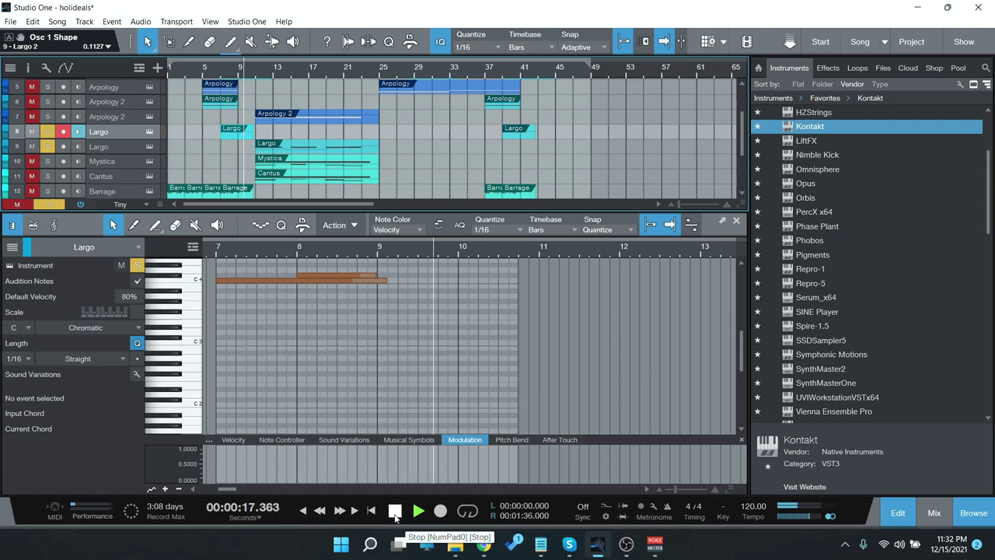
key("Down")
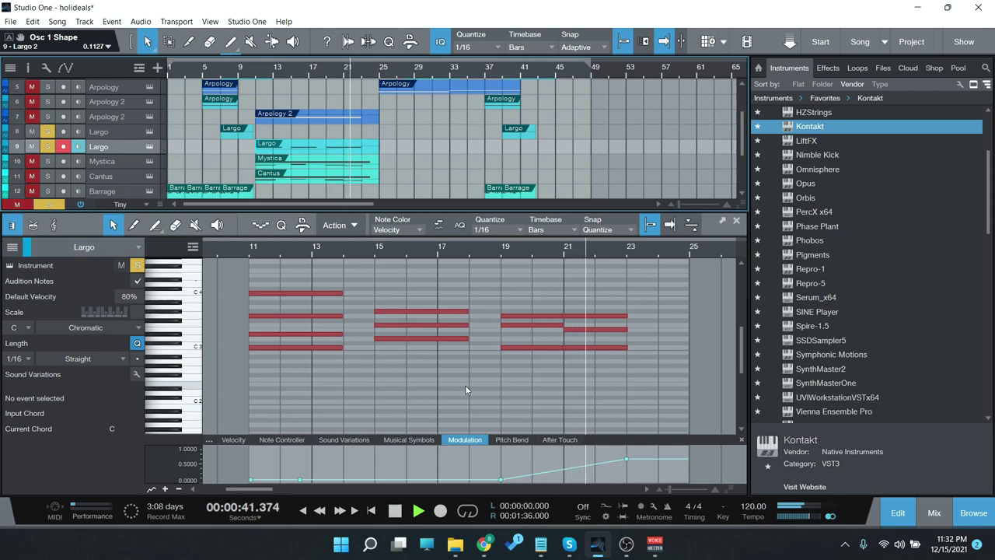
left_click(394, 511)
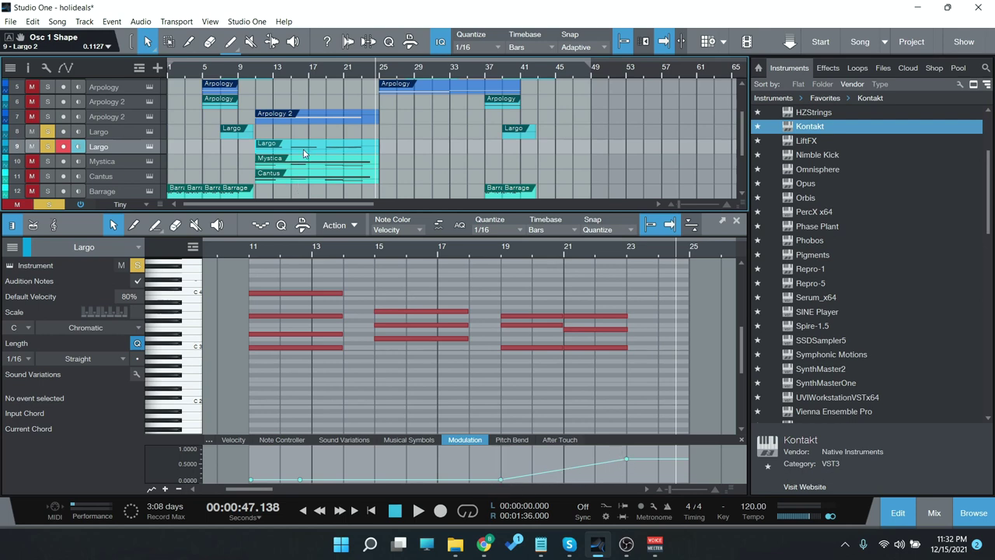
Step: Solo the Mystica and Cantus tracks in place of the Largo tracks and open Mystica's Kontakt instrument
scroll(304, 153, "down", 2)
left_click(109, 129)
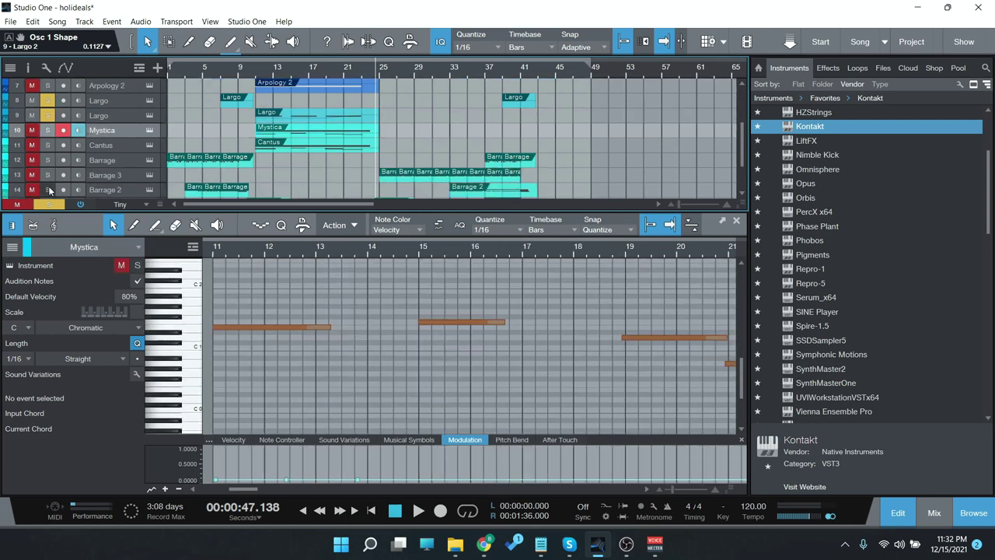
left_click(267, 150)
left_click(120, 131)
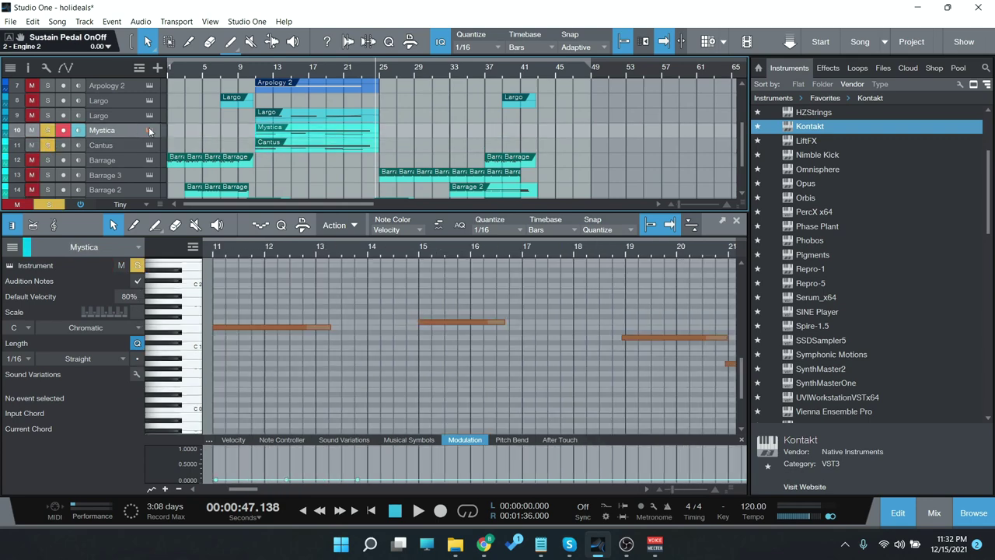
left_click(149, 131)
left_click_drag(584, 13, 571, 12)
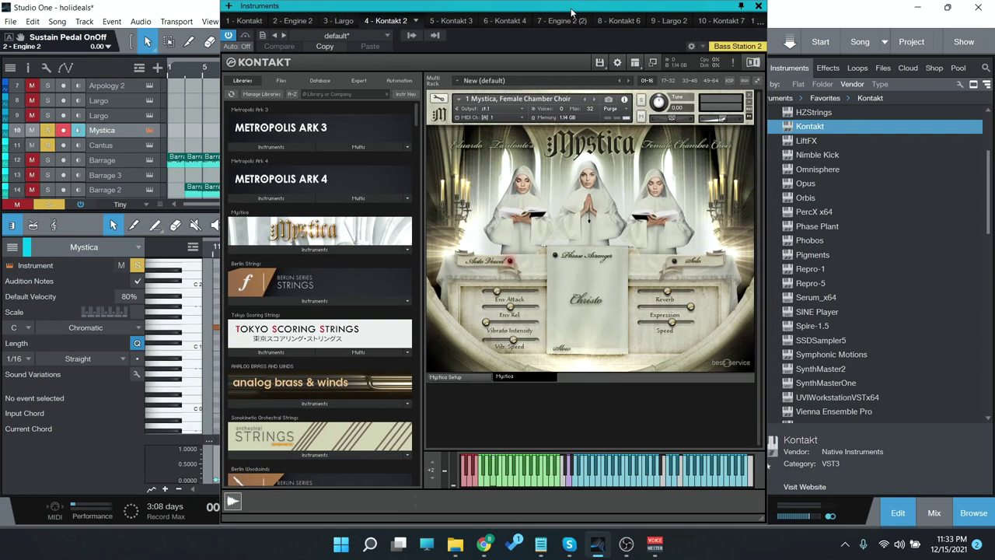
Step: Audition Mystica's keys with Solo switched on and off again, list the Mystica library's instruments, and close the window
left_click(600, 484)
left_click(673, 262)
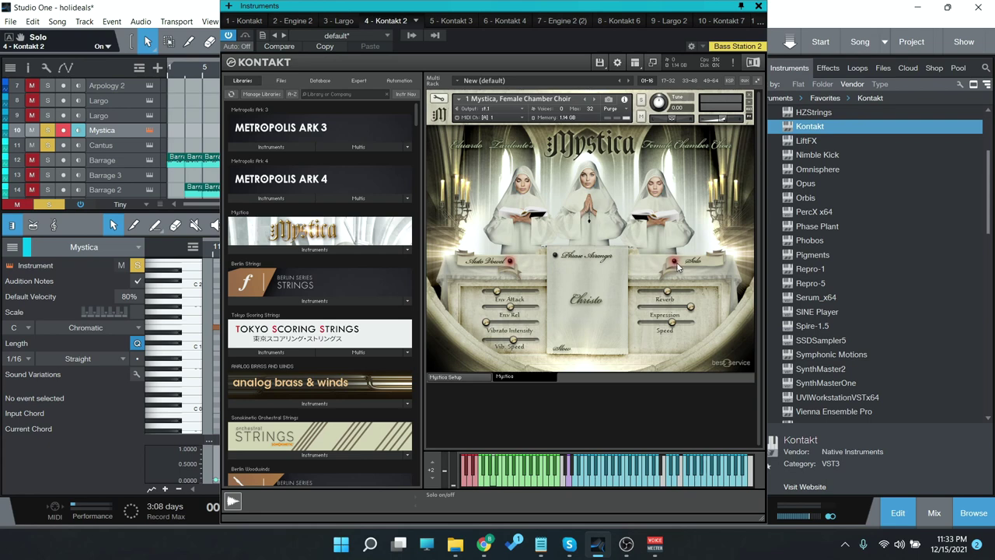
left_click(675, 263)
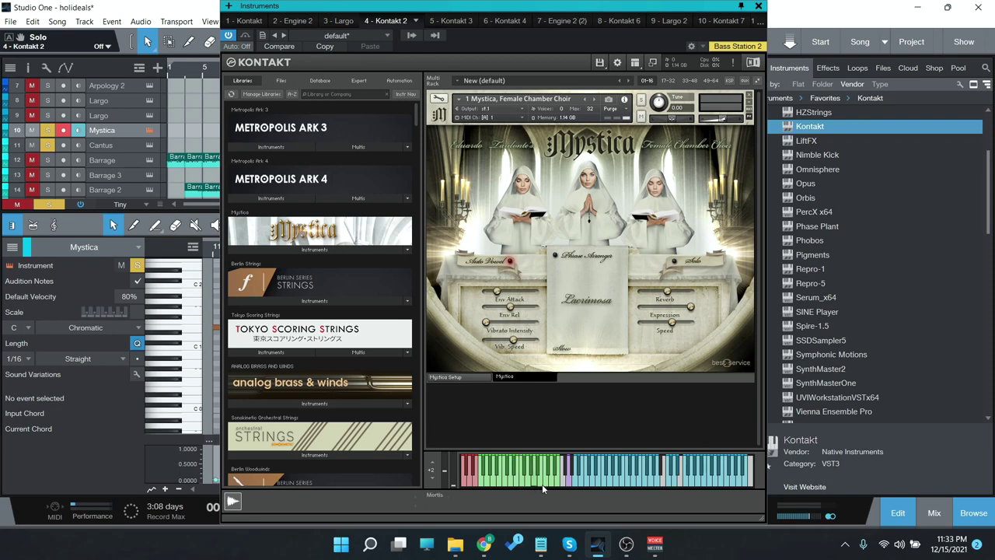
left_click(504, 484)
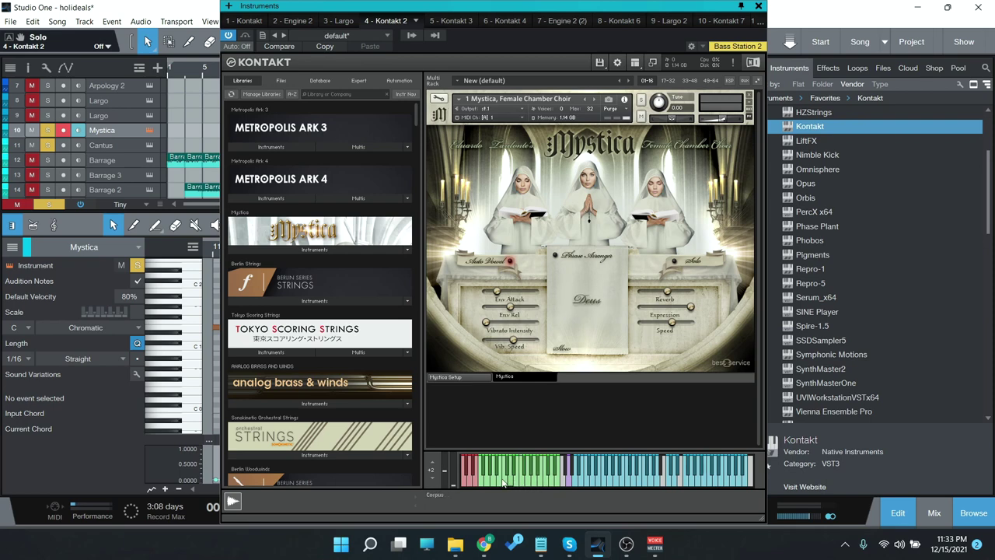
left_click(328, 251)
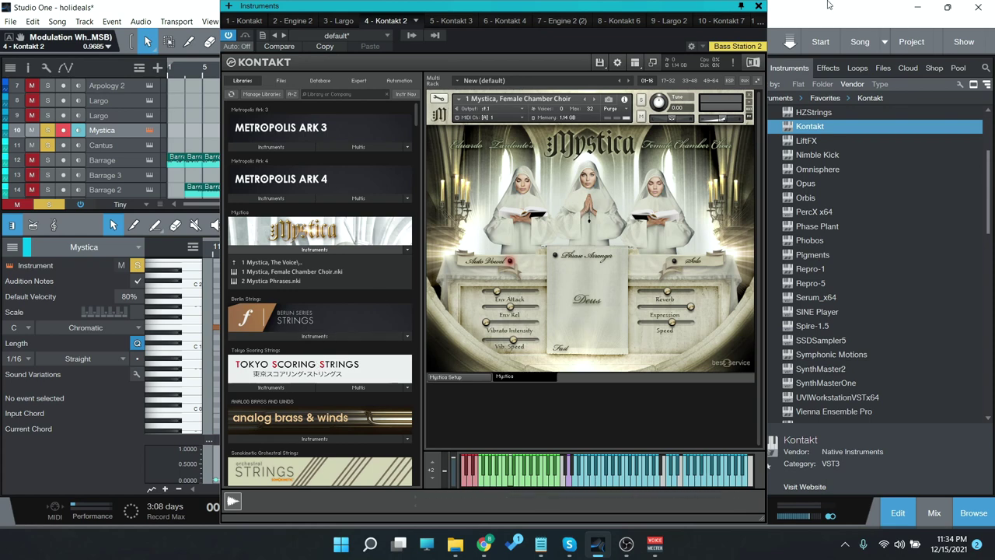
left_click(758, 7)
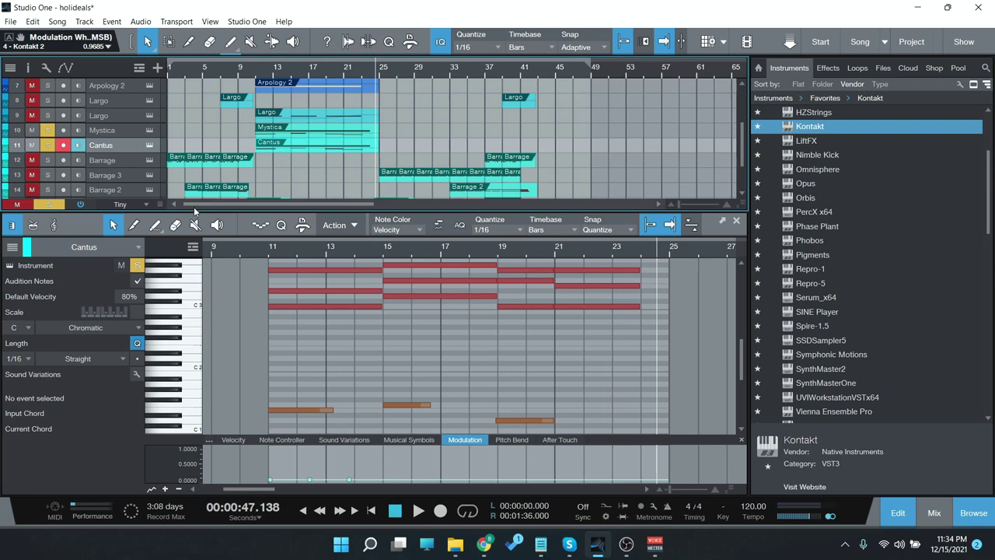
Step: View the Cantus track's Kontakt instrument, close it and move the playback position to bar 11
left_click(149, 146)
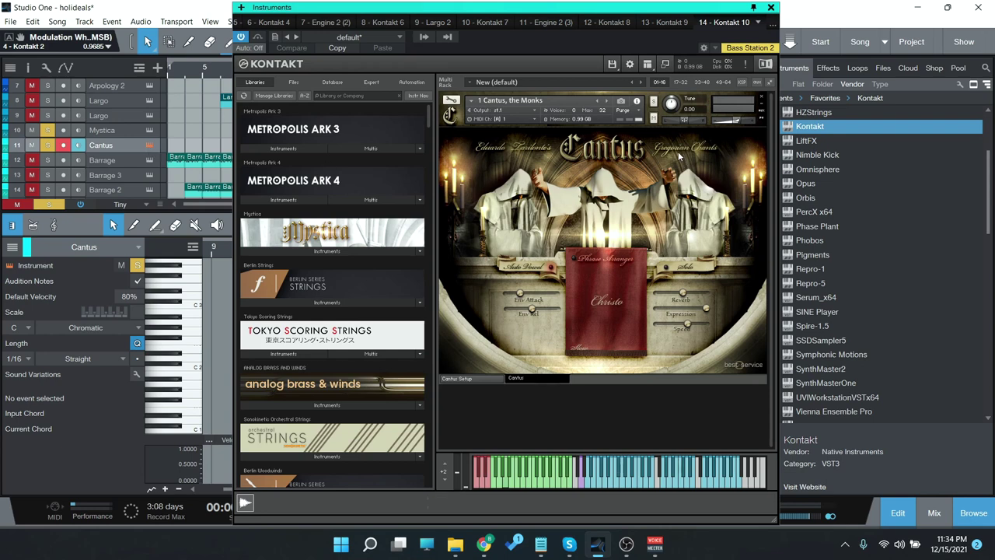
left_click(767, 9)
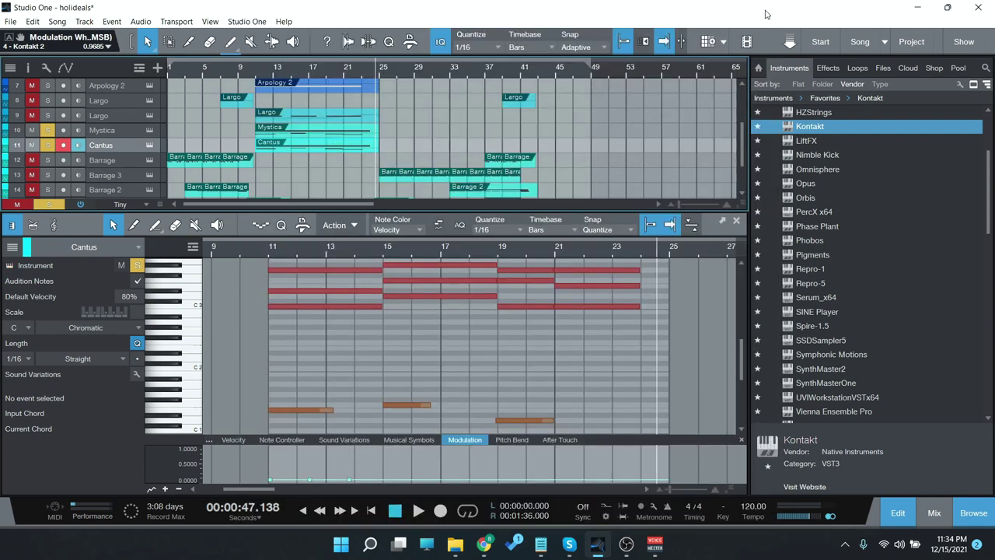
left_click(254, 76)
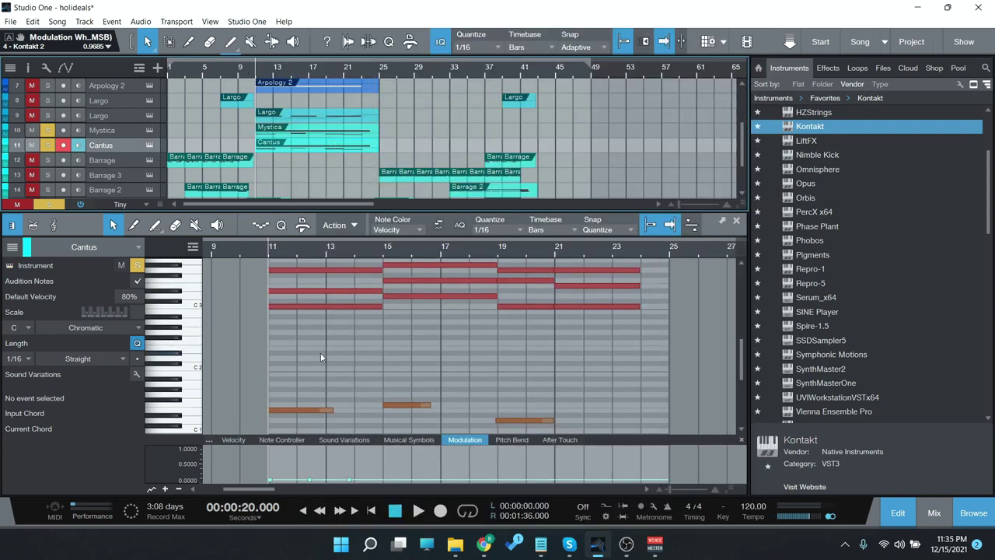
Step: Reopen the Mystica instrument, switch to the Cantus instrument and try one of its low phrase keys
left_click(267, 135)
left_click(274, 146)
left_click(129, 136)
left_click(148, 130)
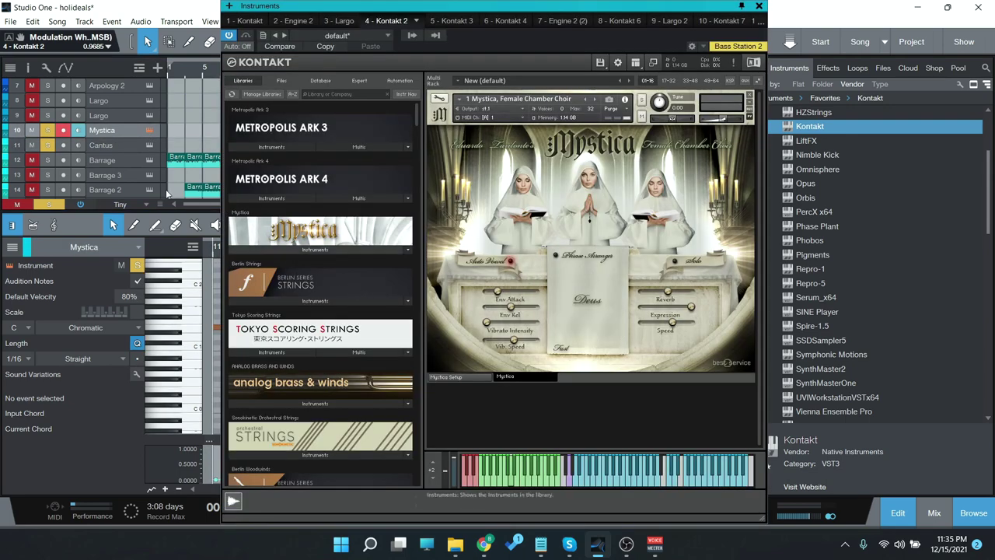
left_click(150, 145)
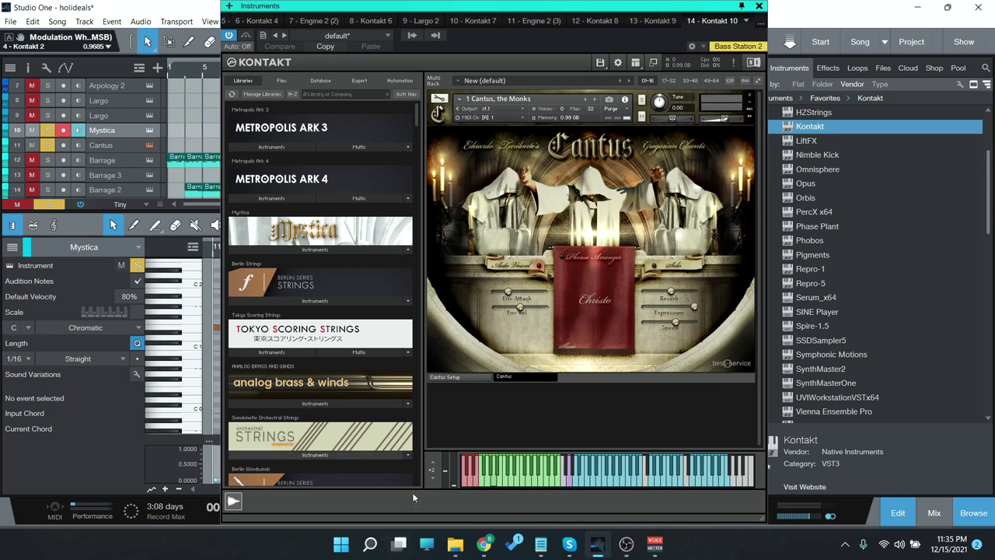
left_click(492, 485)
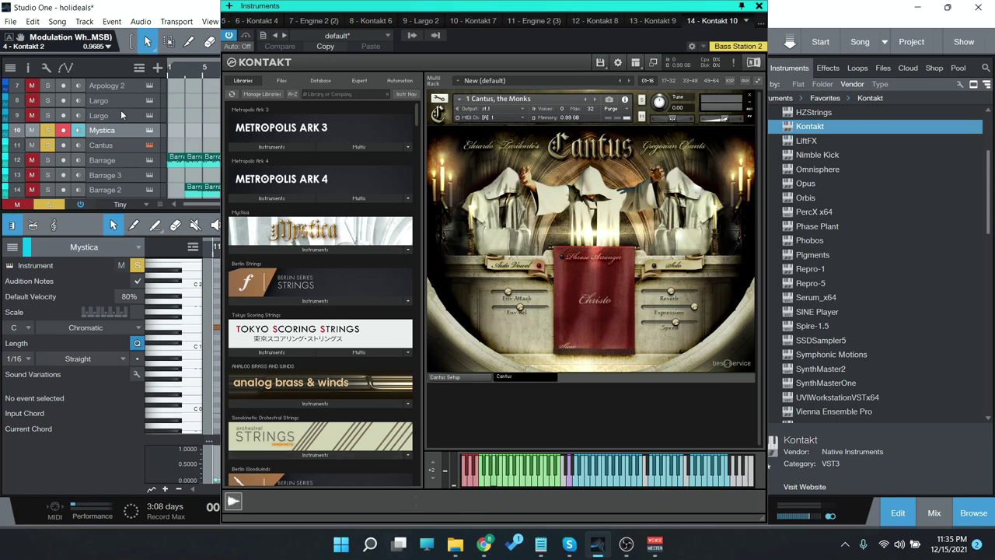
Step: Set Mystica's phrase to Christo with its keyswitch, return to the Cantus instrument and close the window
left_click(136, 147)
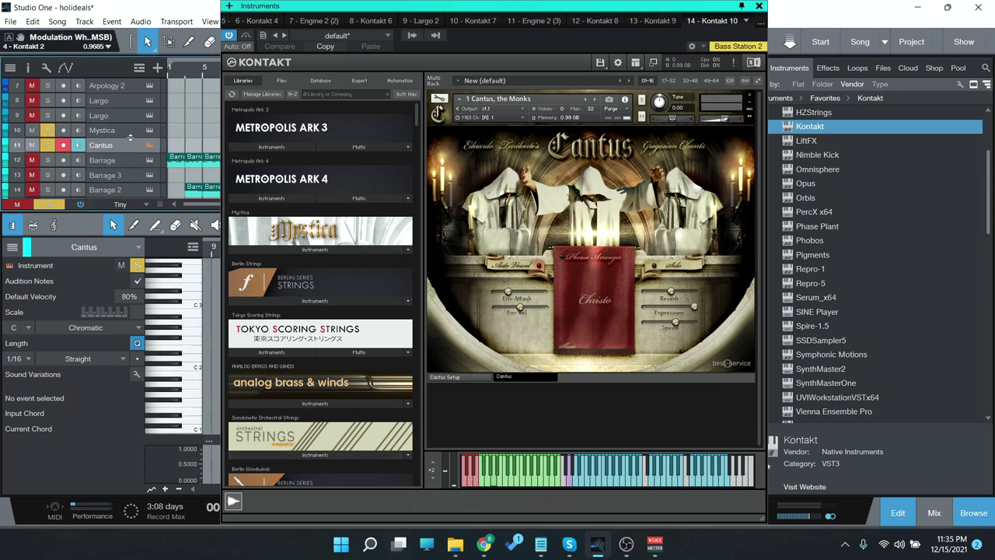
left_click(126, 130)
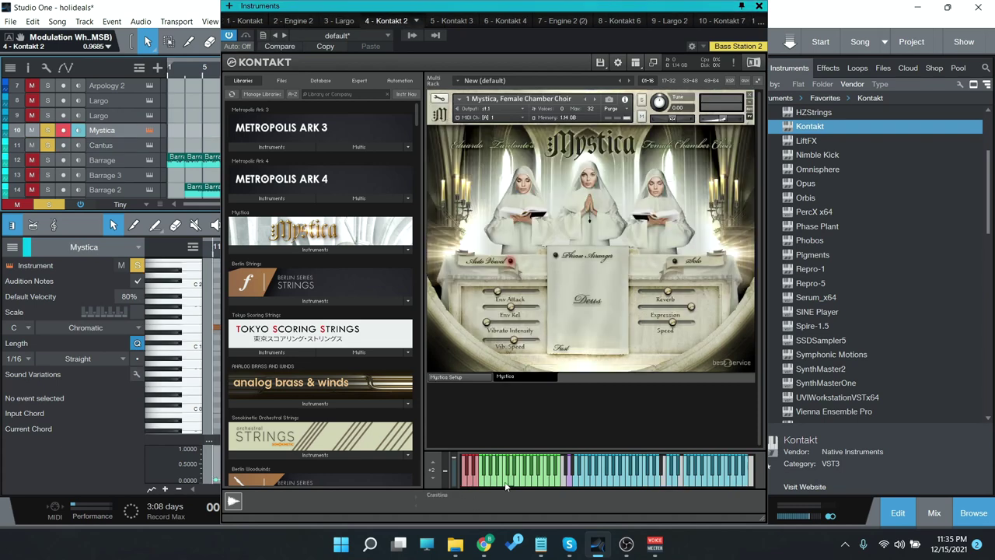
left_click(505, 486)
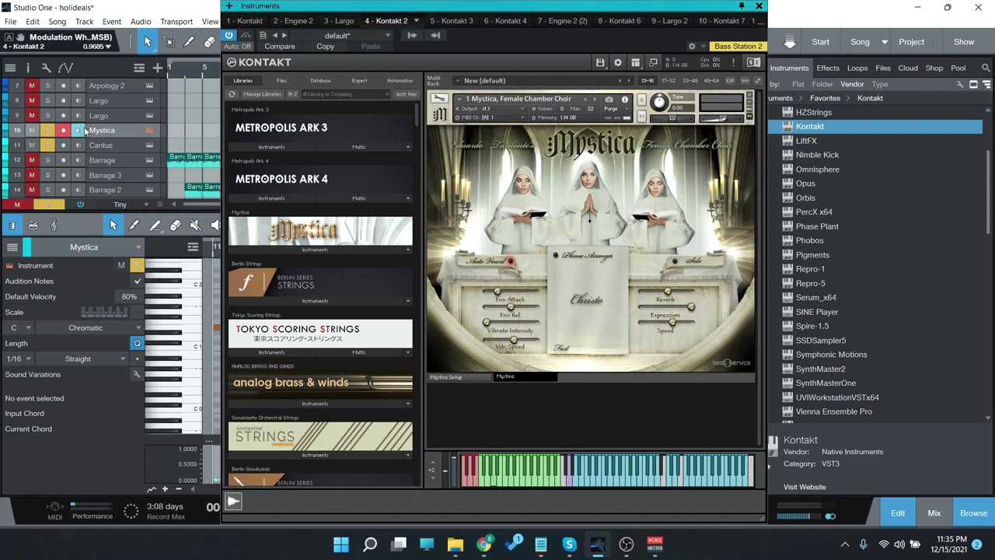
left_click(127, 144)
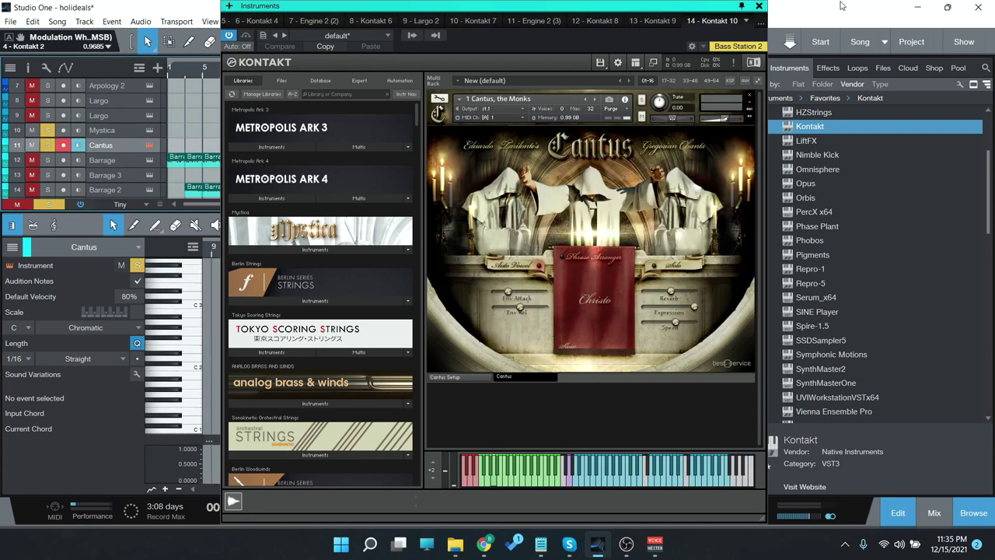
left_click(759, 6)
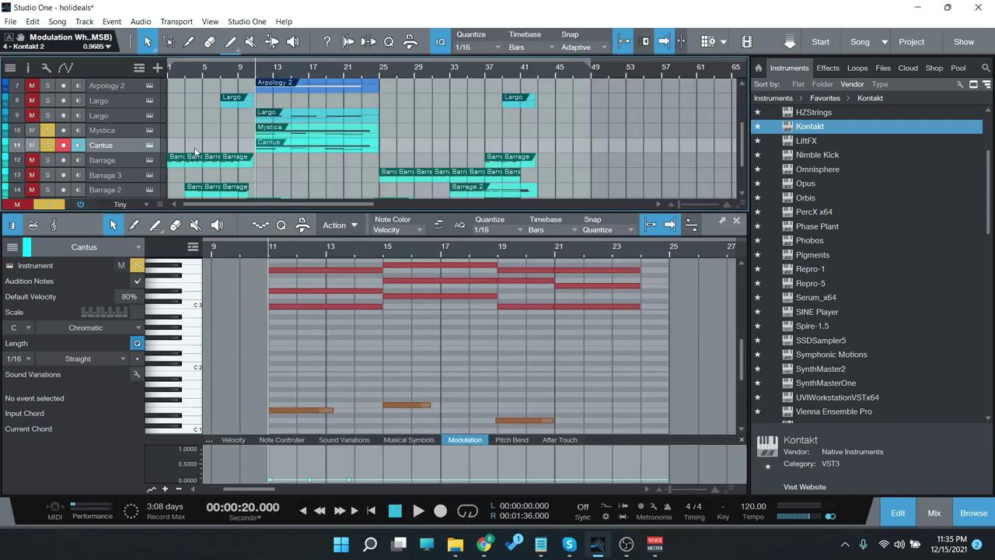
Step: Play the soloed Mystica and Cantus choirs from bar 11 while viewing the Cantus notes down to the low keyswitches, and stop
key("space")
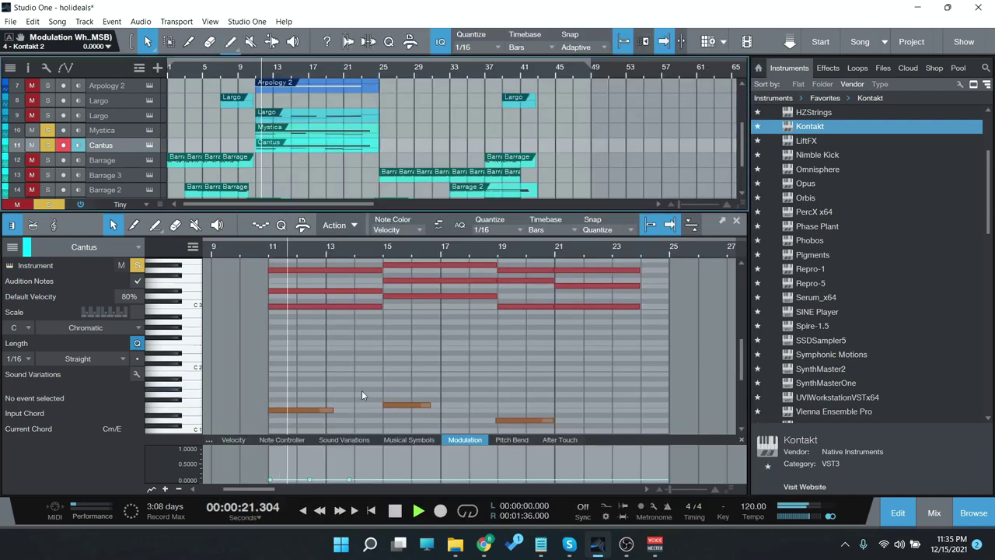
scroll(487, 354, "up", 1)
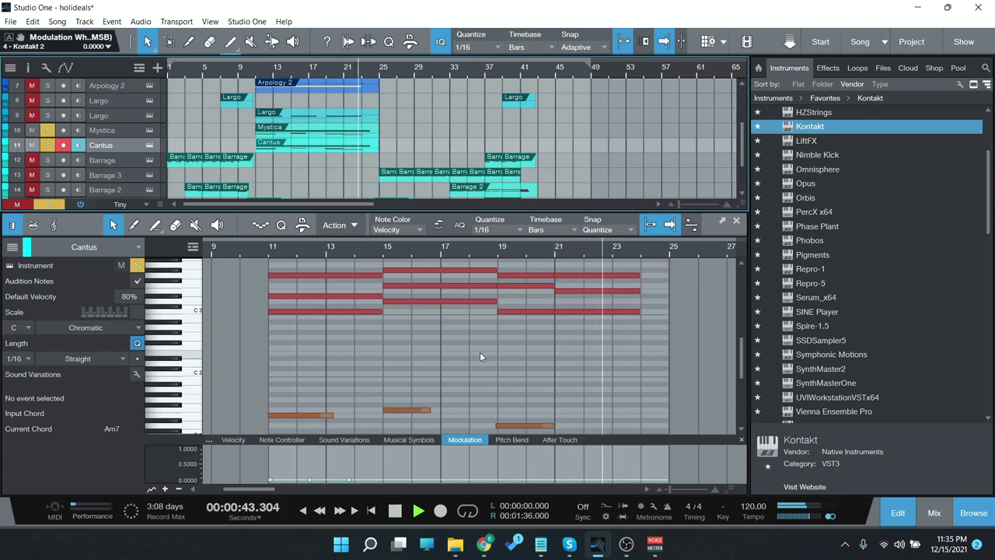
scroll(479, 353, "down", 2)
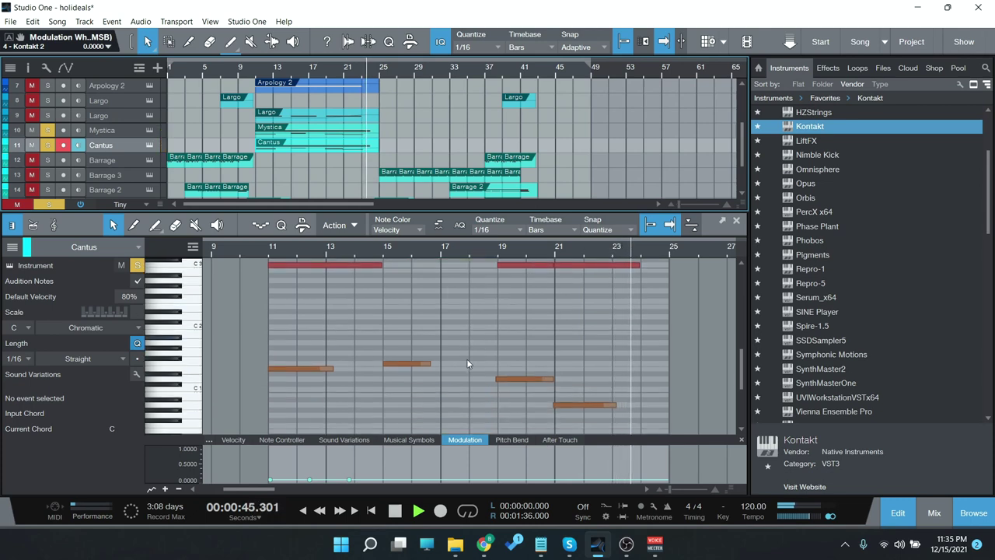
key("space")
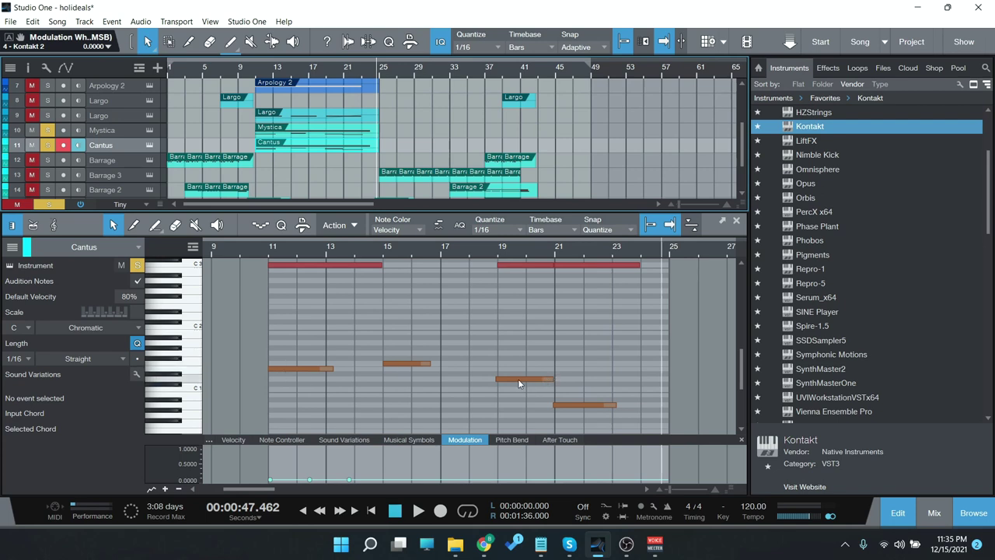
Step: Compare the keyswitch notes of the Mystica and Cantus tracks and bring the Barrage and Angel Strings tracks into view
key("Up")
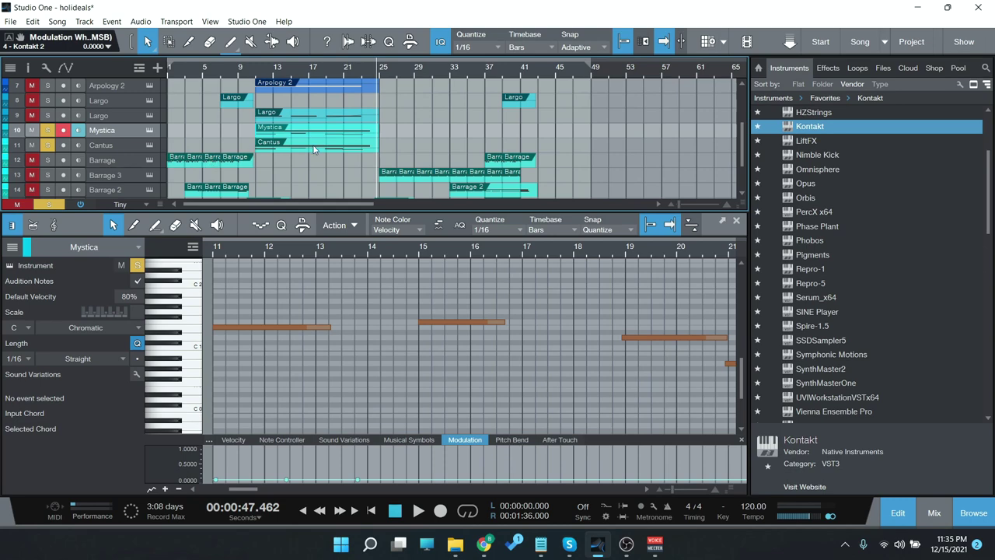
key("Down")
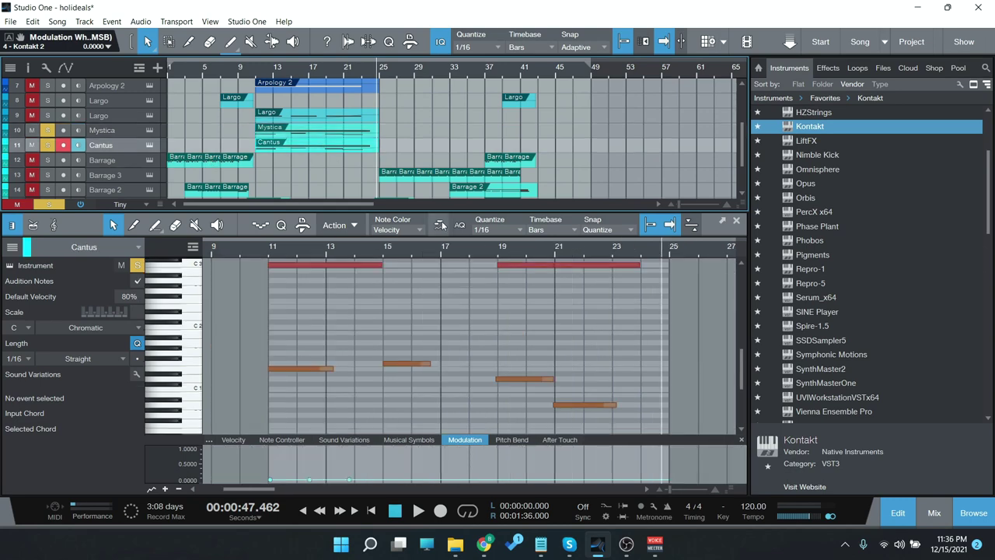
scroll(329, 152, "down", 2)
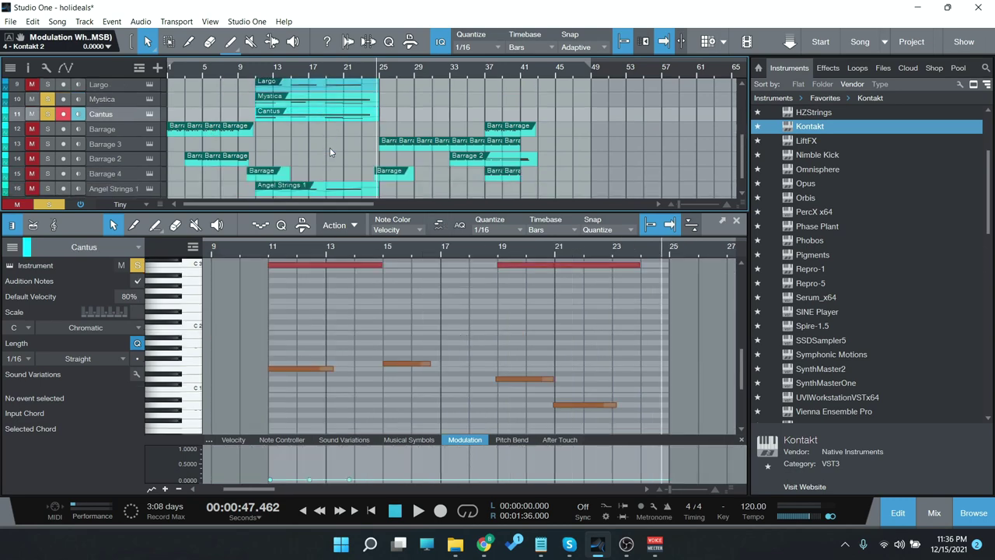
Step: Clear the choir solos and solo the four Barrage tracks instead
left_click(50, 205)
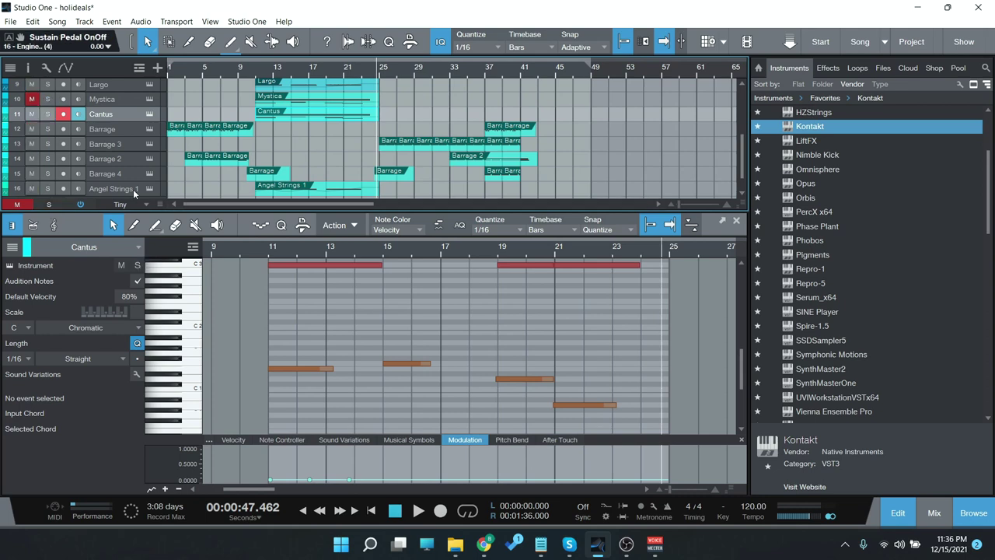
scroll(133, 188, "down", 2)
scroll(192, 152, "up", 2)
left_click_drag(47, 136, 47, 195)
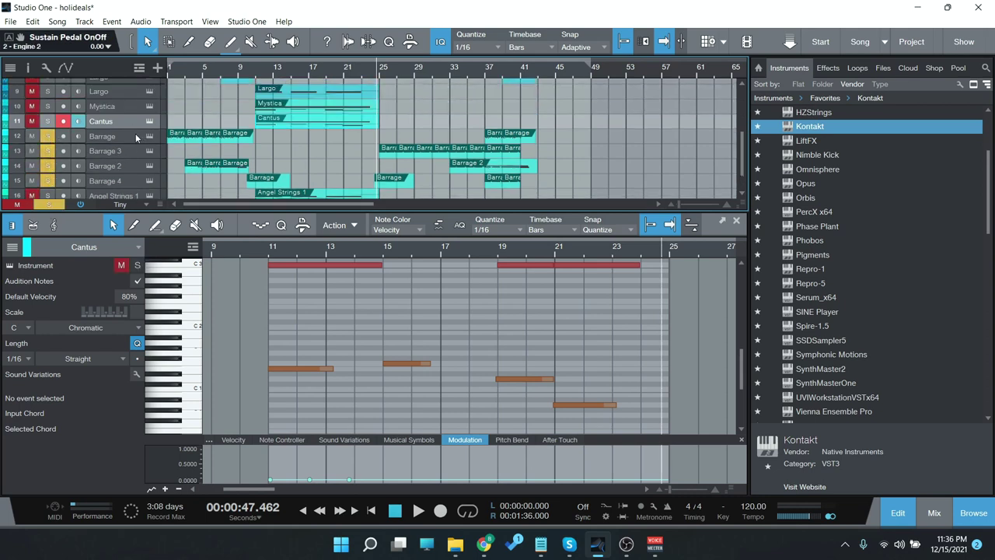
Step: Open the Barrage track's Ensemble Designer instrument and shift its window aside from the browser
left_click(137, 136)
left_click(151, 138)
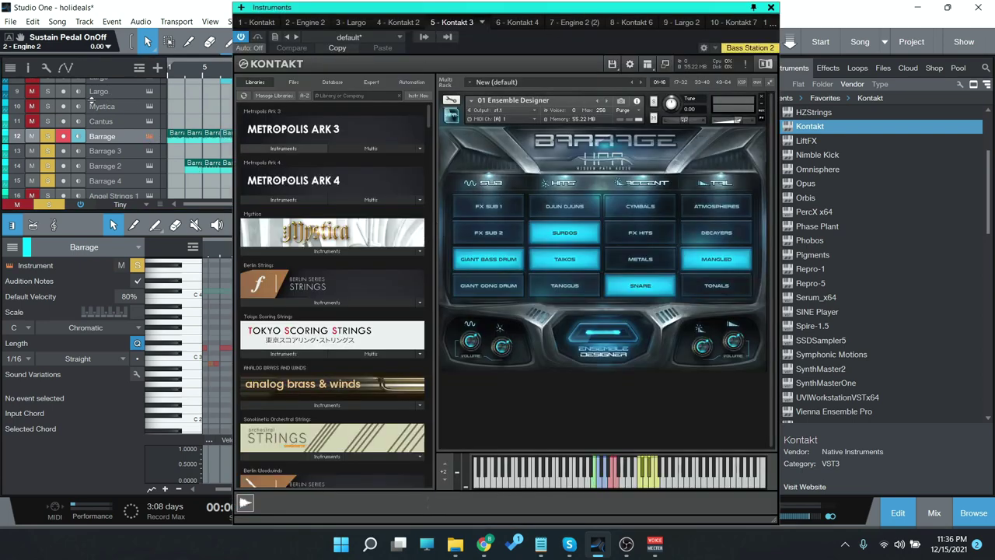
scroll(104, 123, "up", 3)
scroll(106, 129, "down", 3)
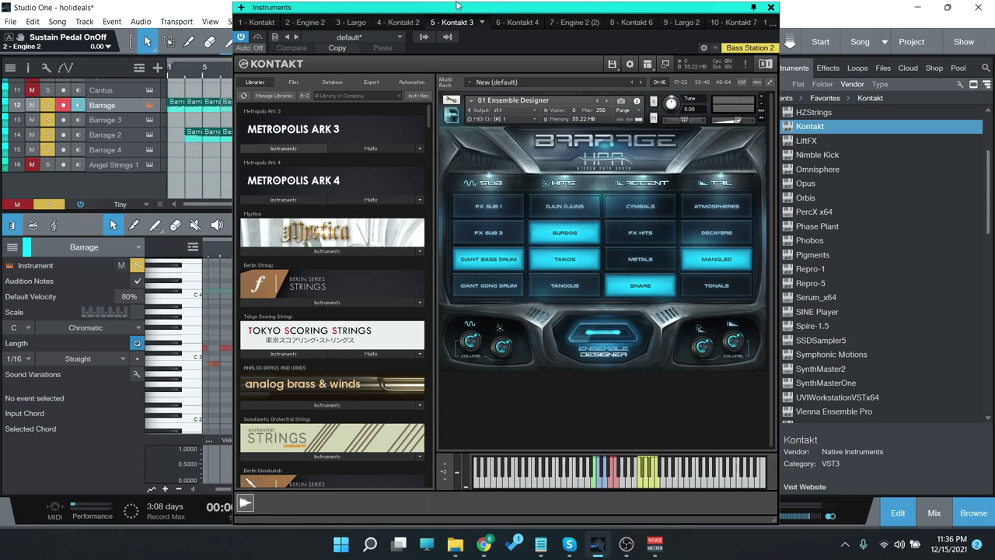
left_click_drag(458, 5, 419, 4)
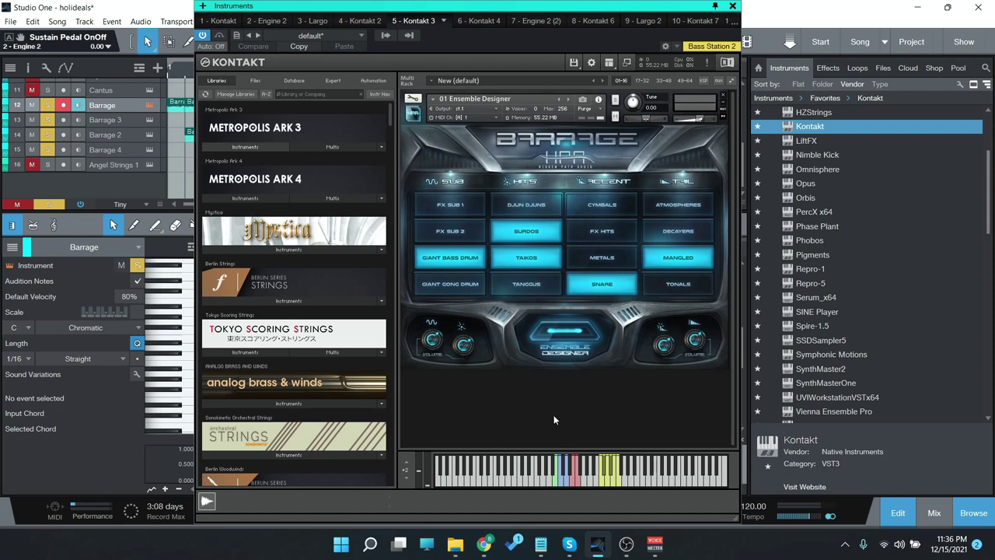
Step: Audition Barrage's hits one sound at a time: Djun Djuns, Surdos, Taikos and Tangous
left_click(527, 231)
left_click(526, 257)
left_click(542, 202)
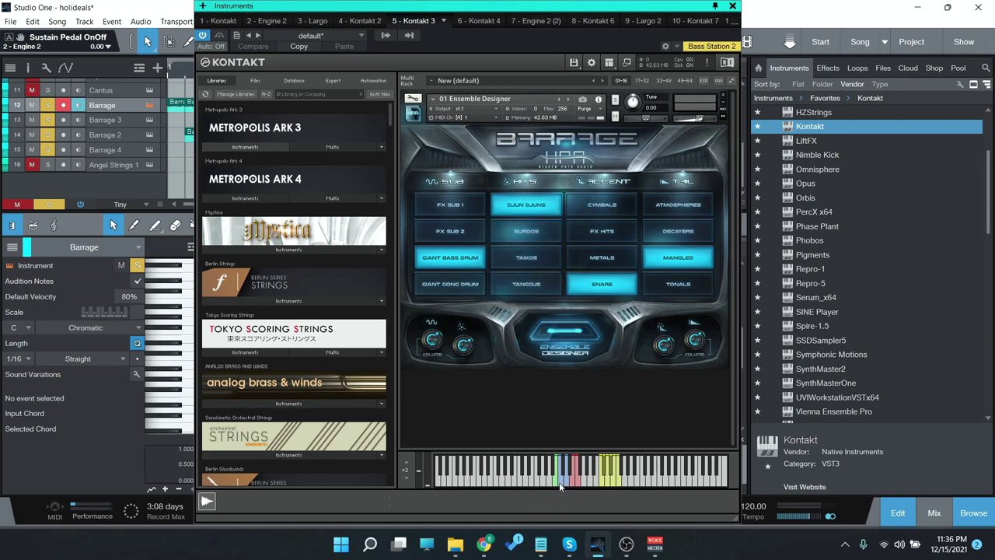
left_click(528, 233)
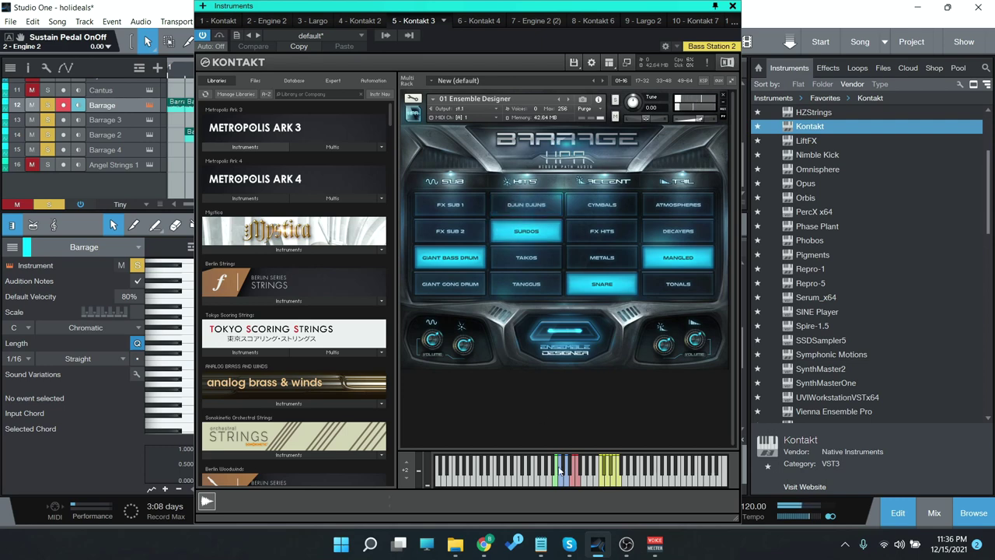
left_click(559, 470)
left_click(536, 259)
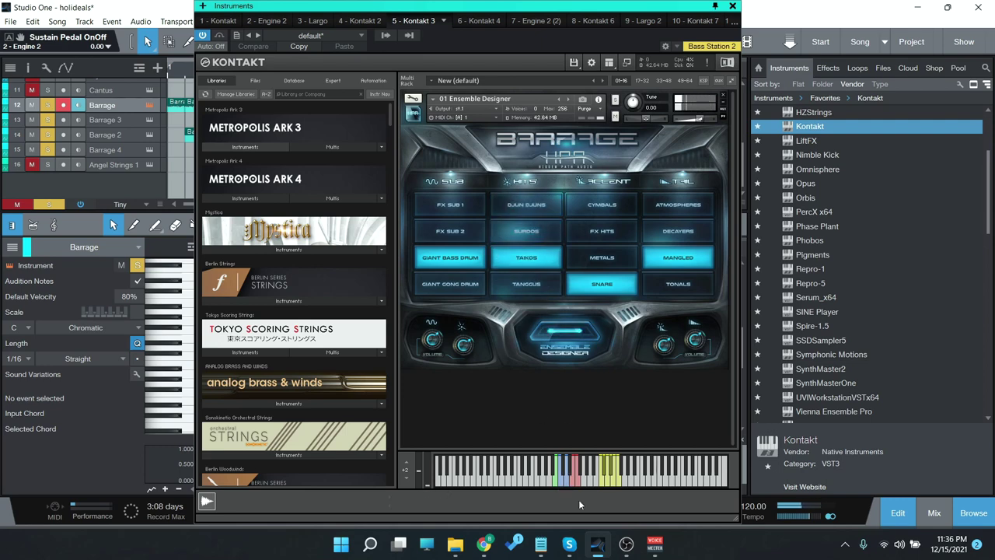
left_click(535, 284)
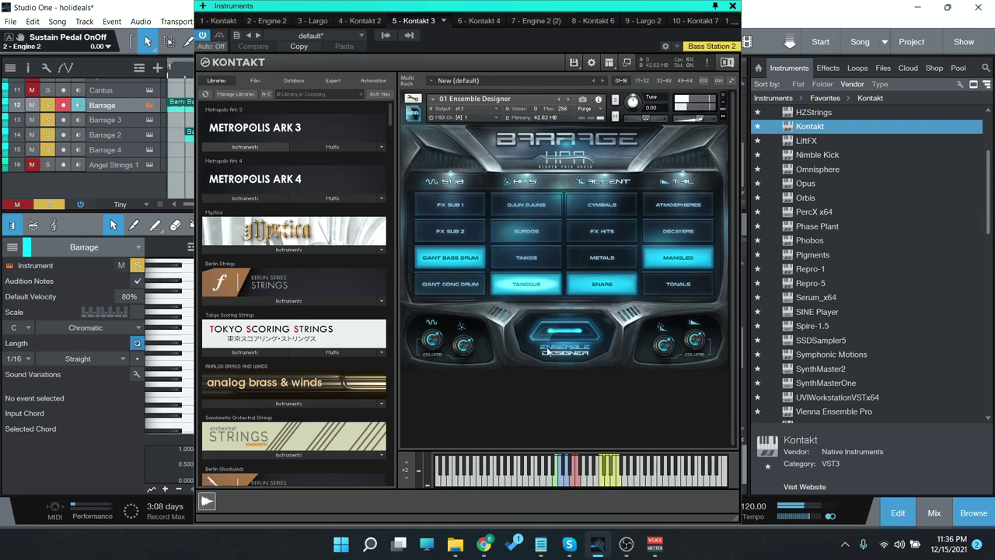
left_click(566, 470)
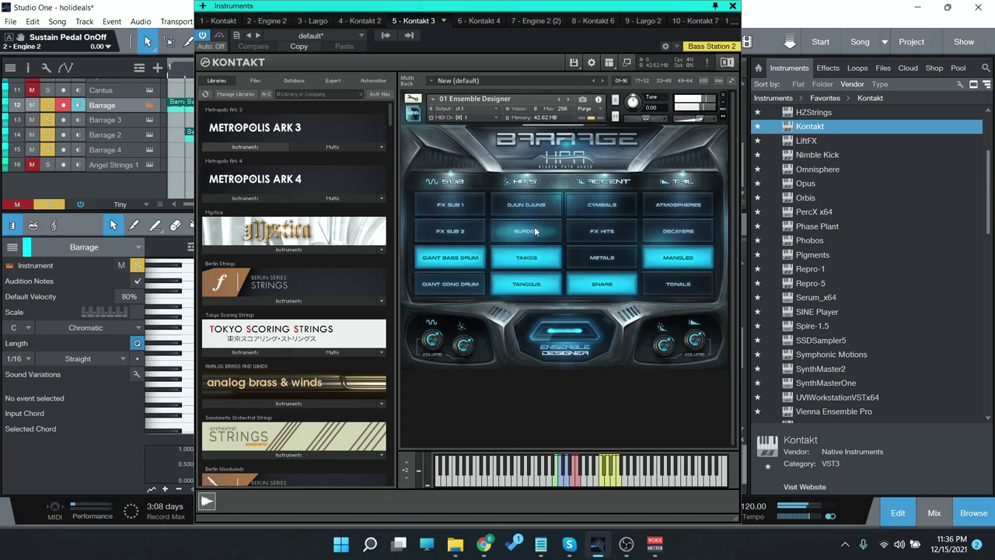
Step: Audition all four Barrage hits layered together and restore the selection to Surdos and Taikos
left_click(535, 204)
left_click(562, 482)
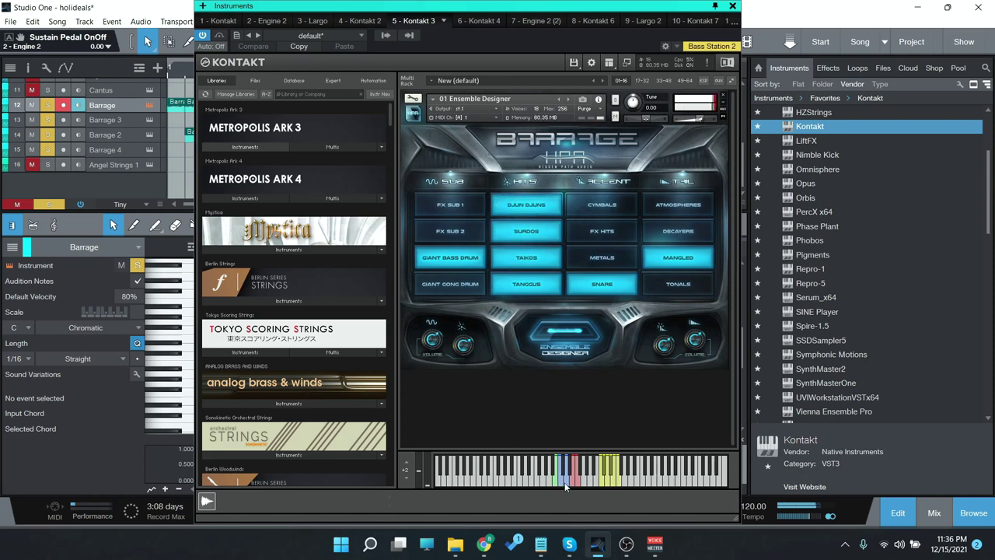
left_click(565, 484)
left_click(566, 485)
left_click(568, 486)
left_click(526, 205)
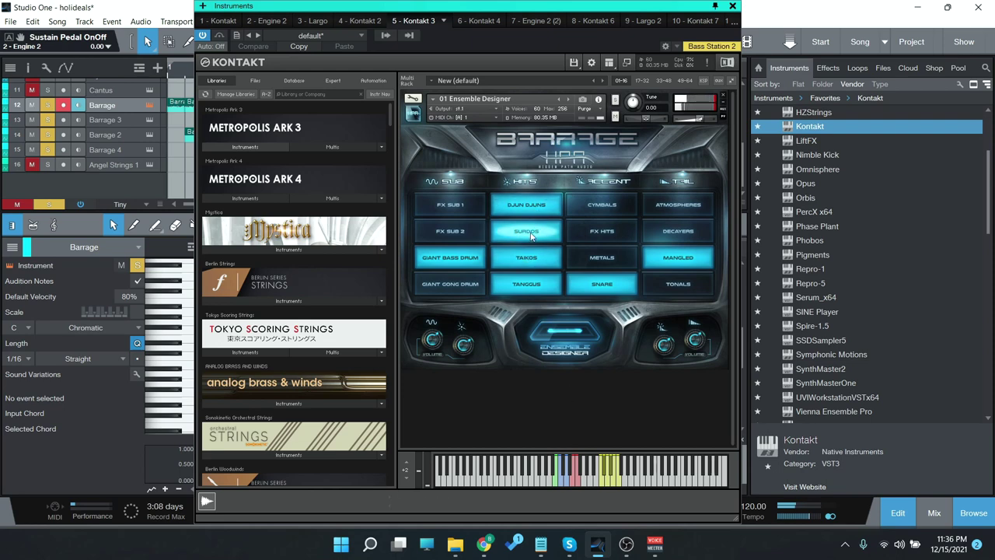
left_click(538, 289)
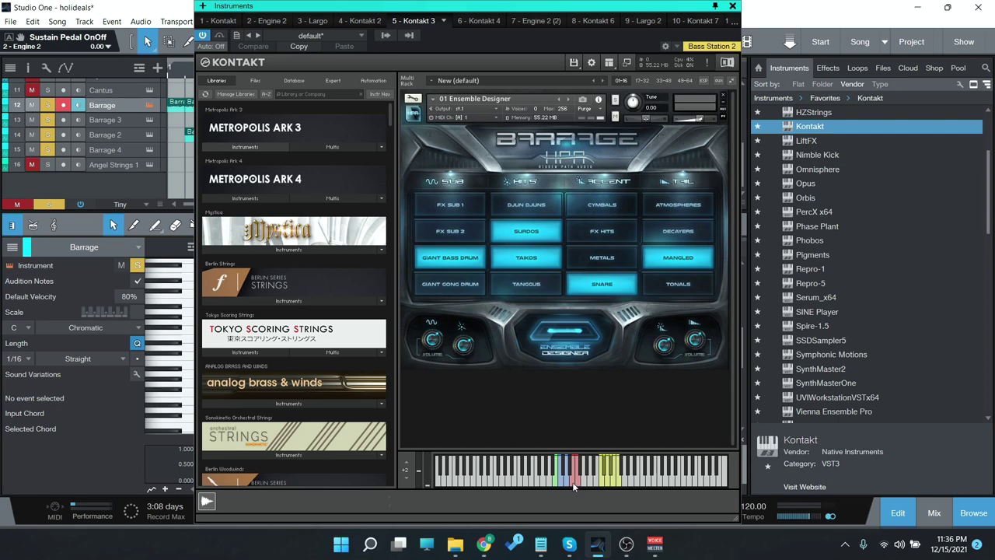
Step: Audition Metals, FX Hits and Cymbals as Barrage's accent sounds and restore Snare as the only accent
left_click(602, 258)
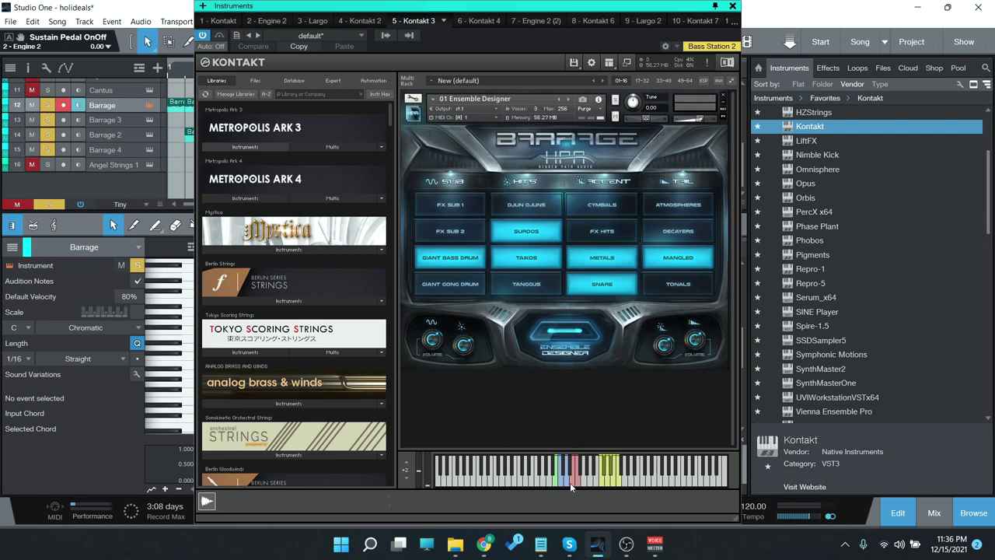
left_click(602, 231)
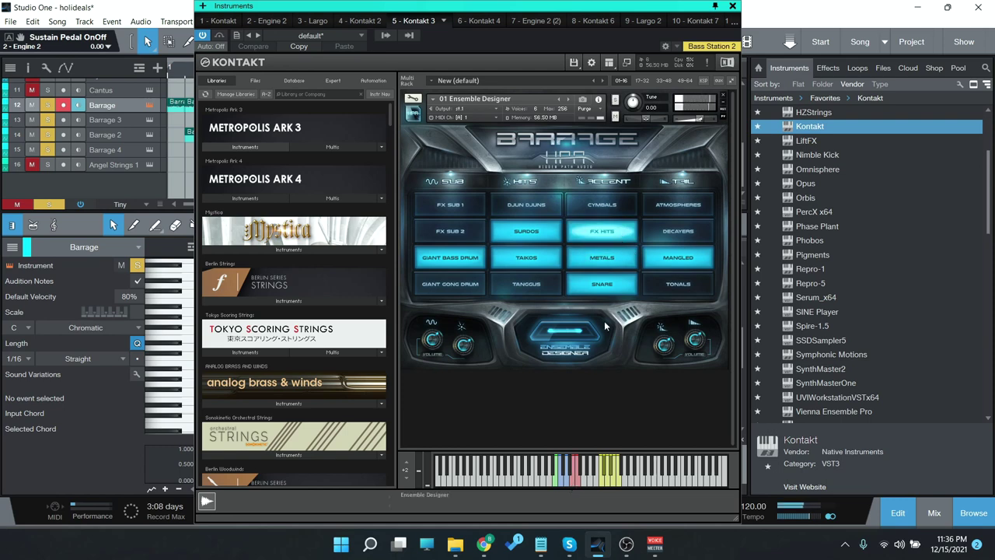
left_click(577, 487)
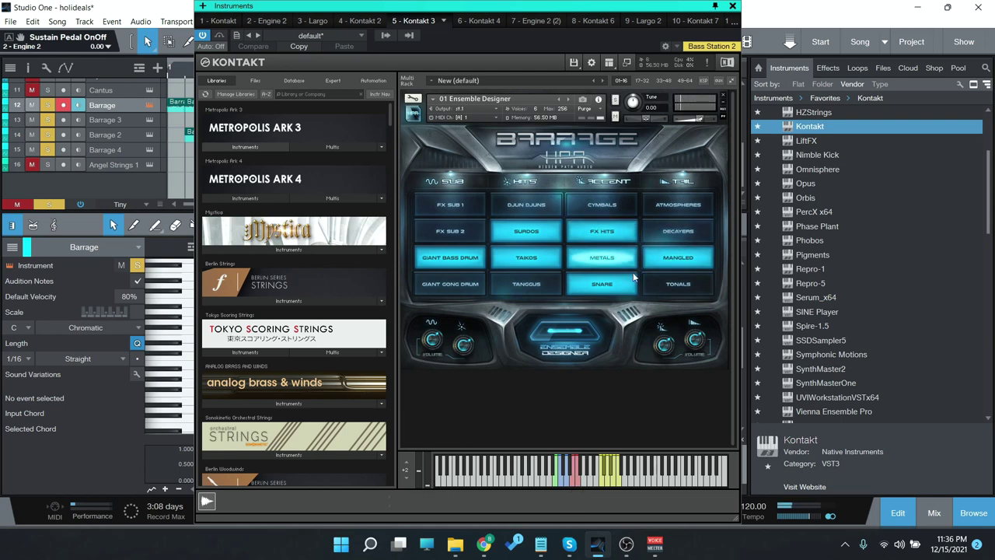
left_click(574, 487)
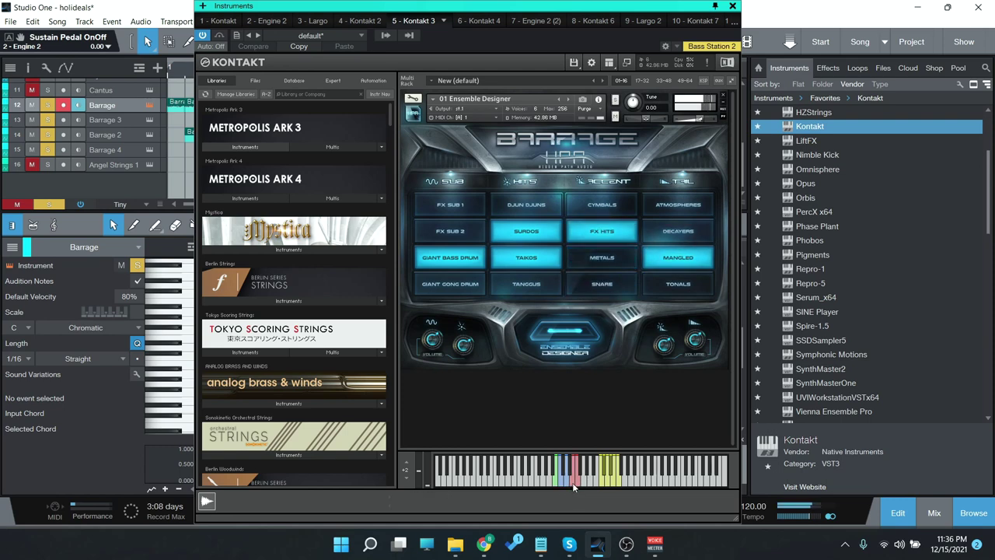
left_click(615, 206)
left_click(603, 231)
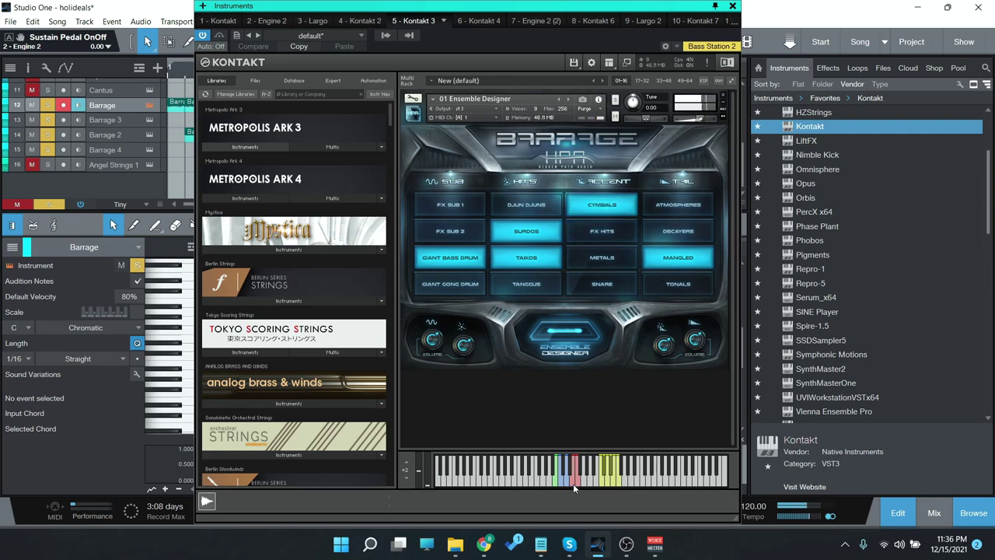
left_click(603, 205)
left_click(605, 281)
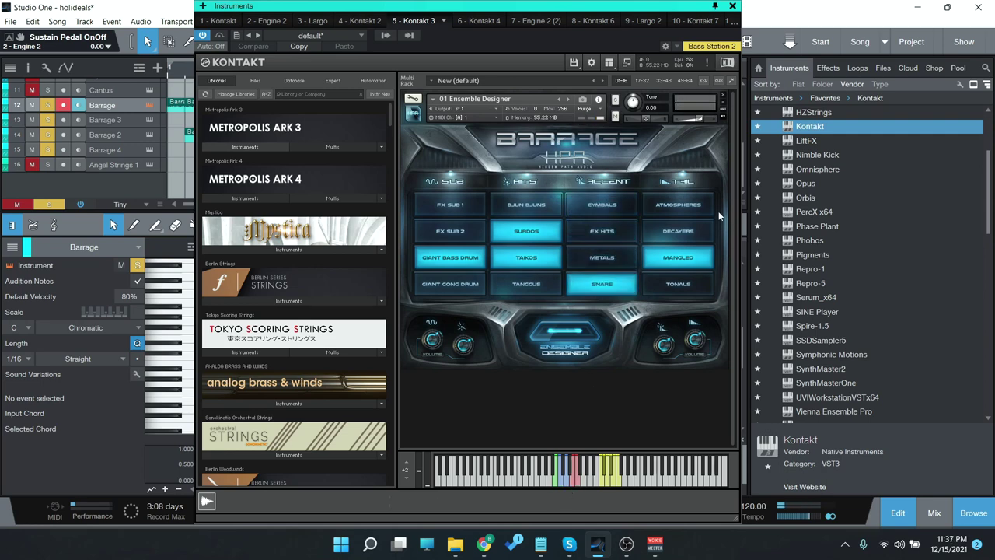
Step: Switch Barrage's tail from Mangled to Tonals to compare their playable keys, and restore Mangled
left_click(661, 284)
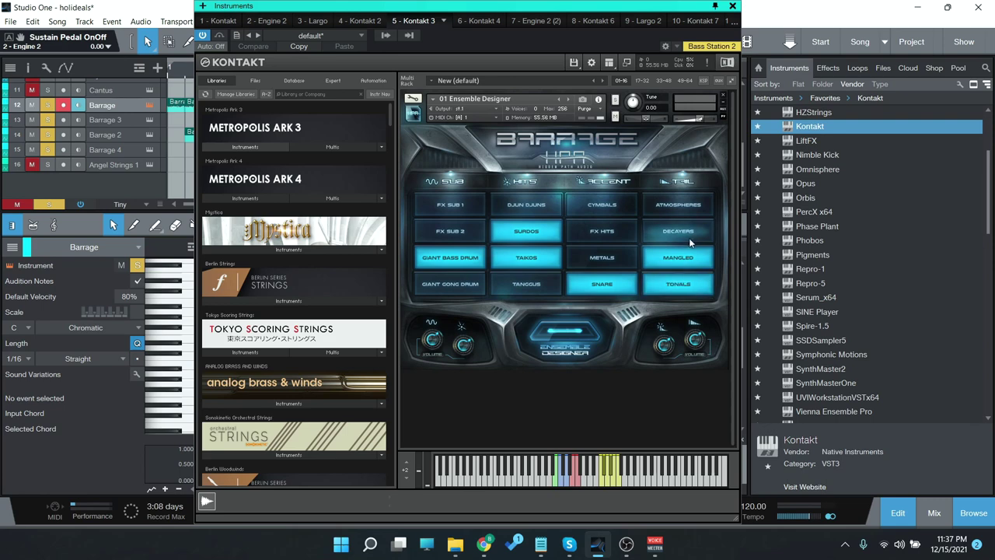
left_click(688, 259)
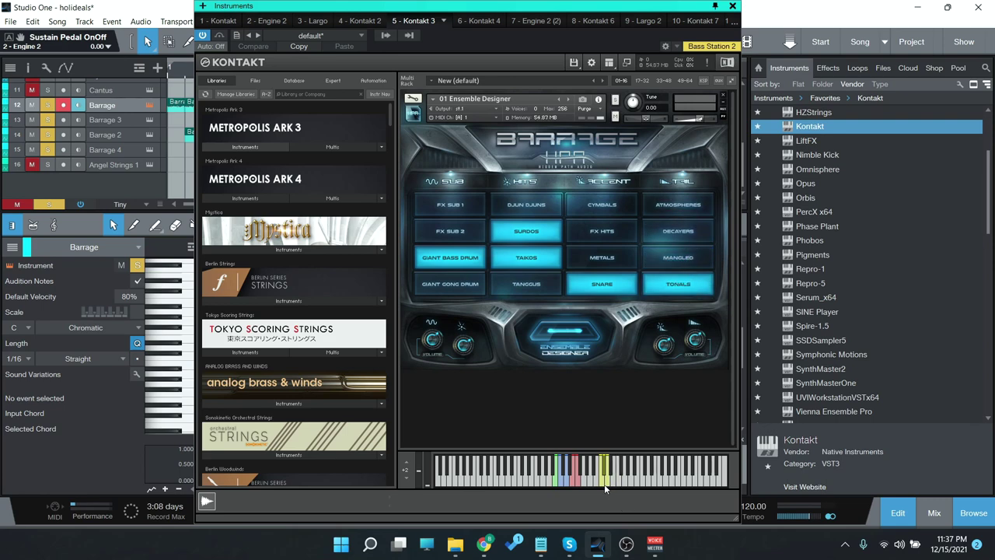
left_click(678, 260)
left_click(678, 283)
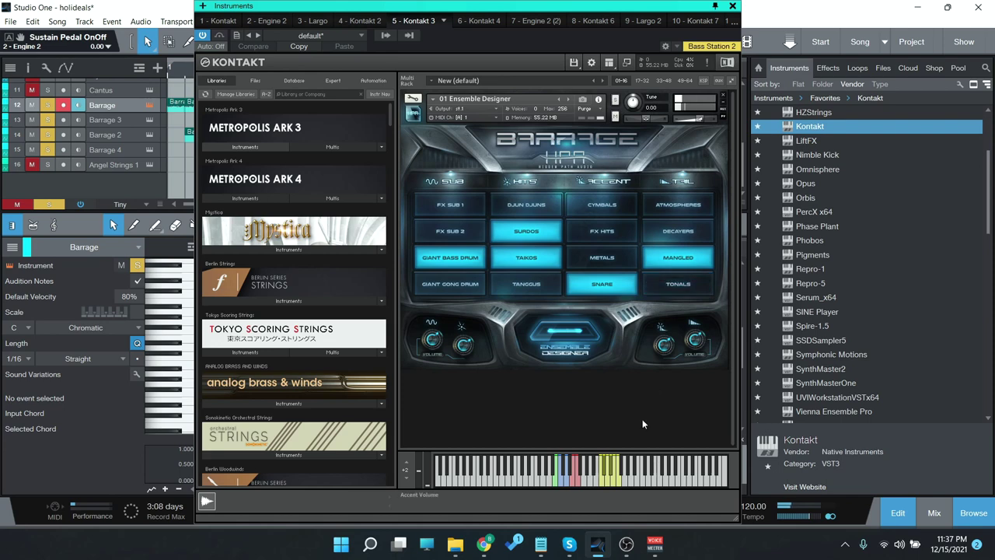
Step: Try Decayers, Atmospheres and Tonals in turn as Barrage's only tail sound
left_click(688, 230)
left_click(684, 257)
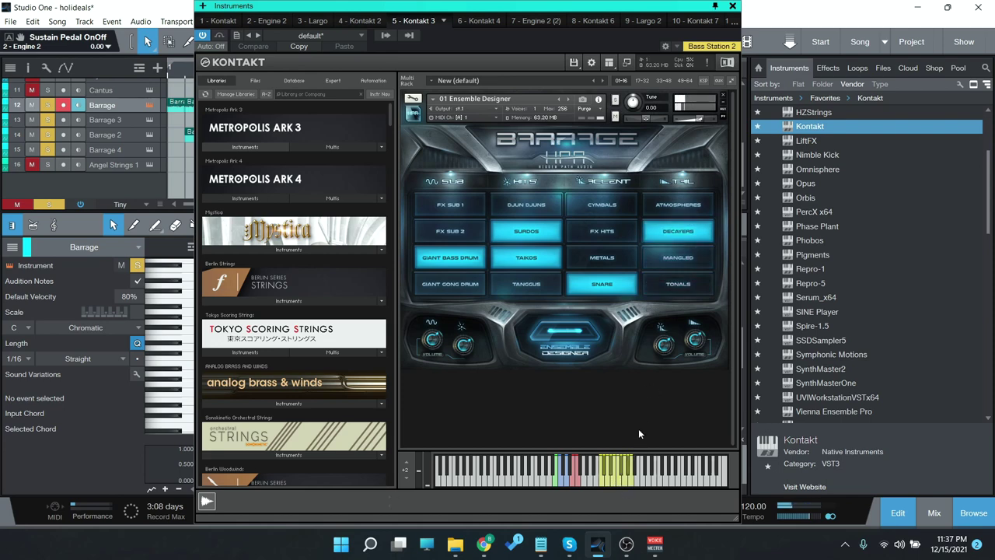
left_click(688, 225)
left_click(678, 205)
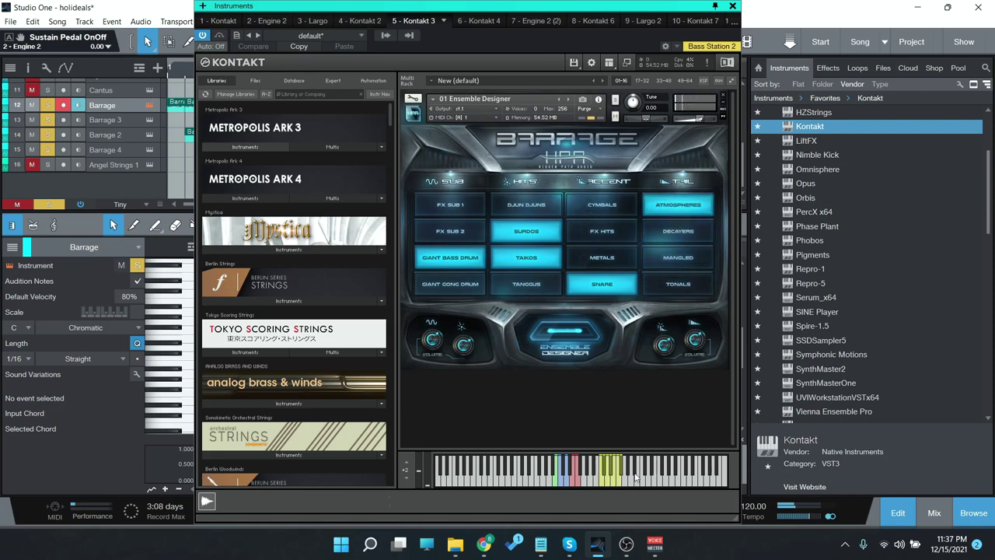
left_click(678, 205)
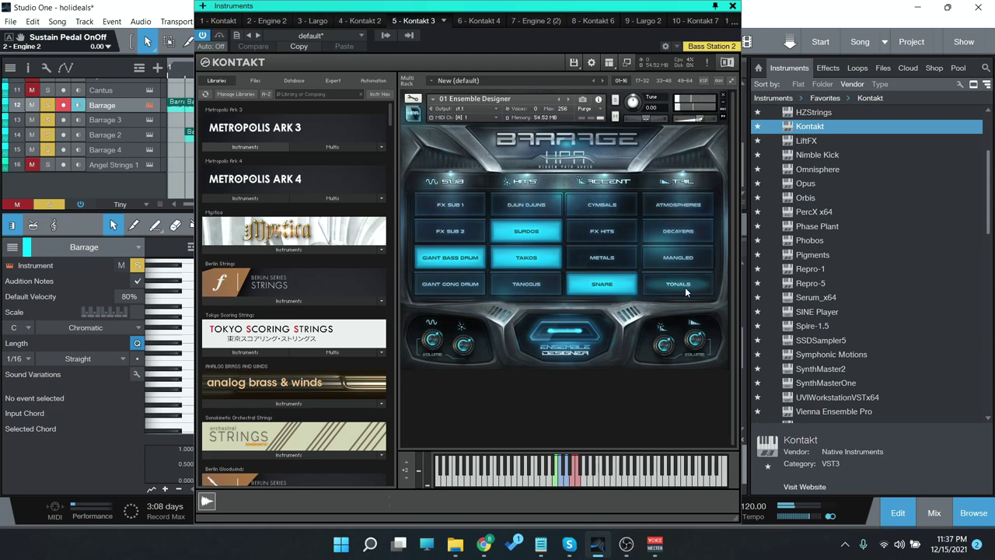
left_click(685, 287)
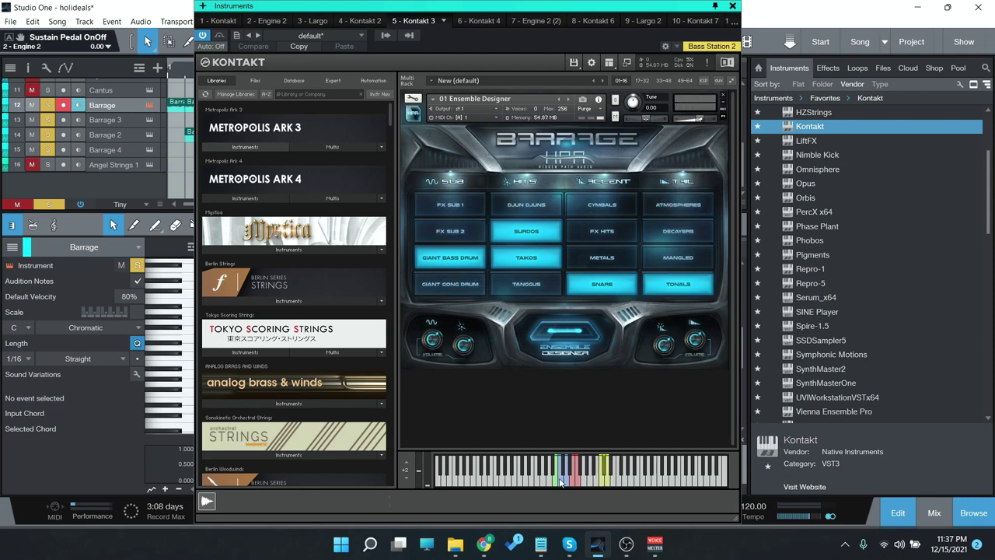
Step: Audition the Giant Bass Drum, FX Sub 2 and FX Sub 1 sounds in Barrage's sub section
left_click(555, 476)
left_click(450, 257)
left_click(451, 231)
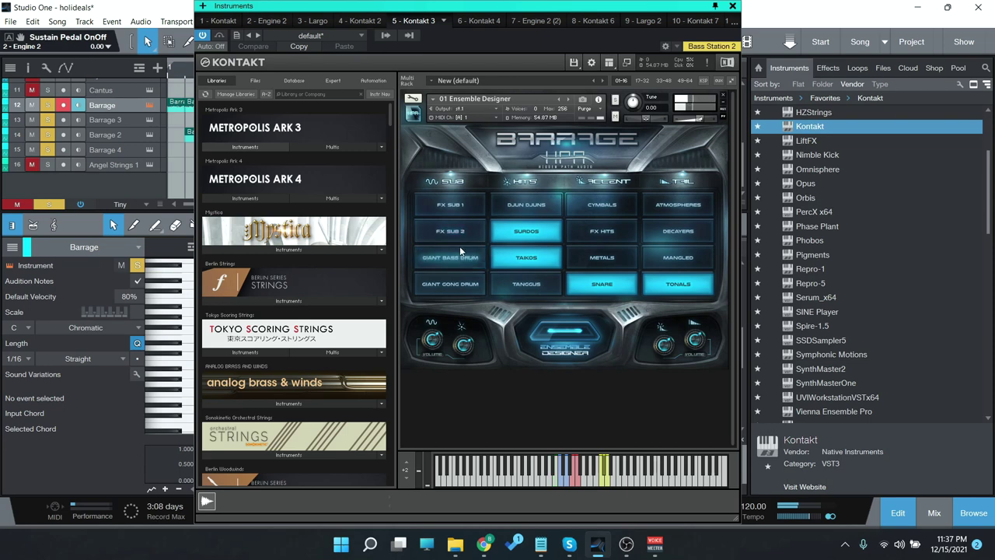
left_click(557, 482)
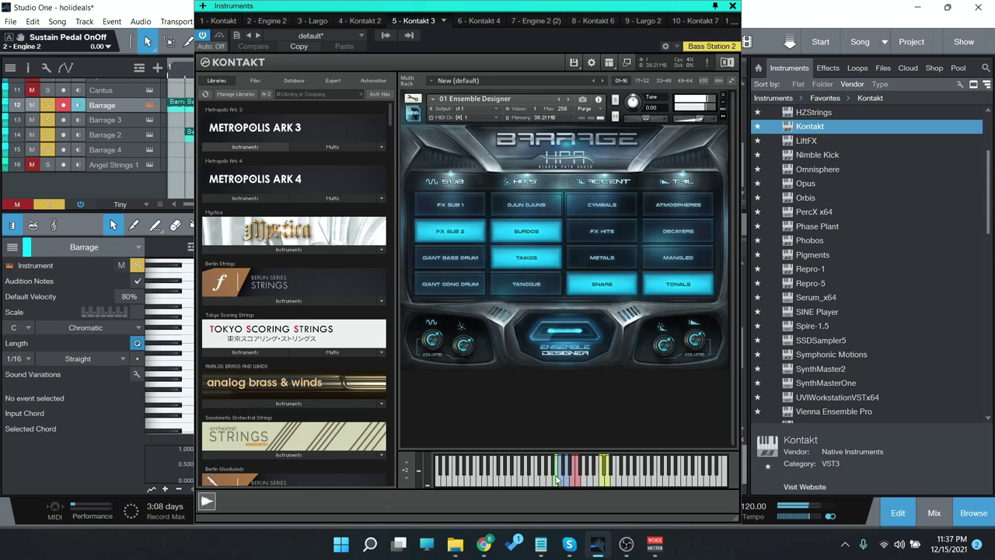
left_click(459, 209)
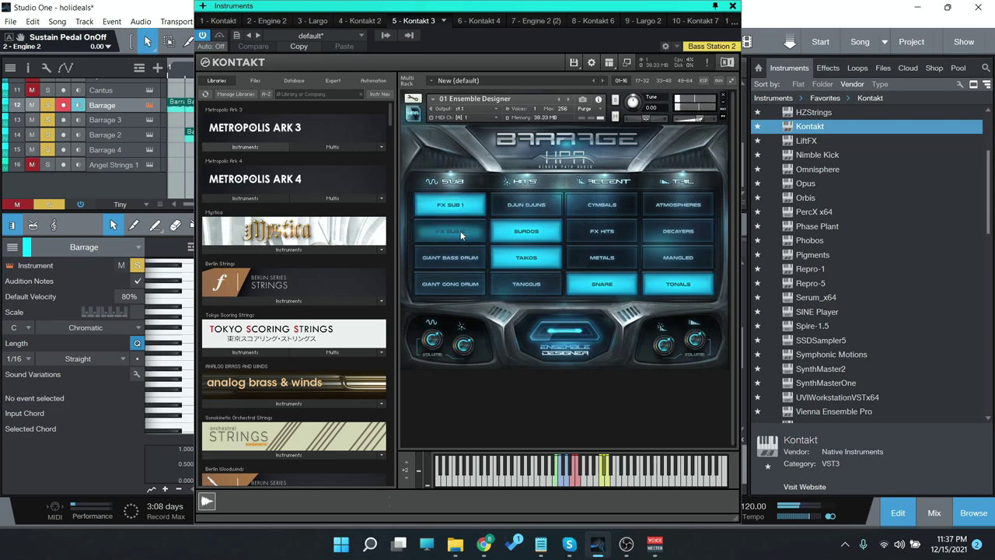
left_click(555, 482)
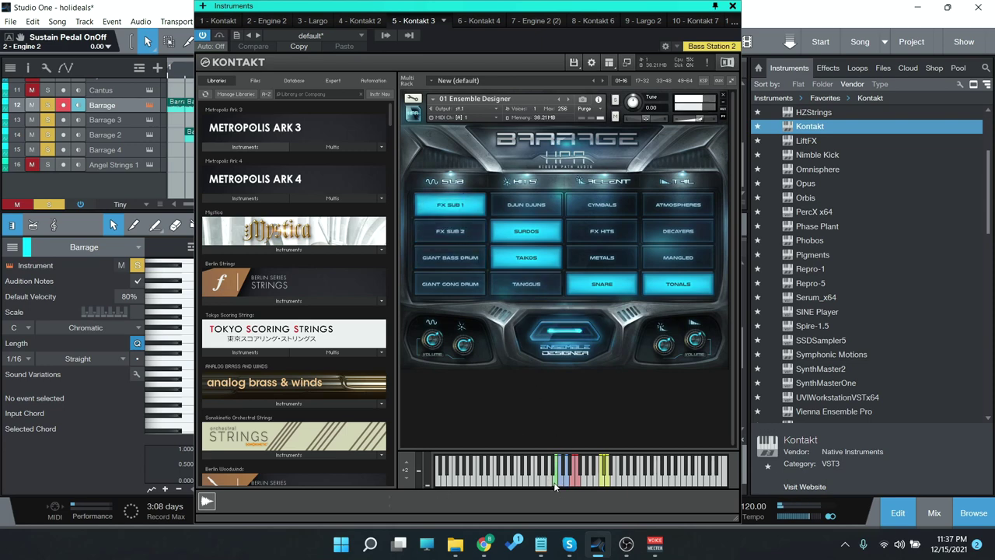
Step: Restore Barrage's sub to Giant Bass Drum and its tail to Mangled, and close the instrument window
left_click(466, 263)
left_click(675, 259)
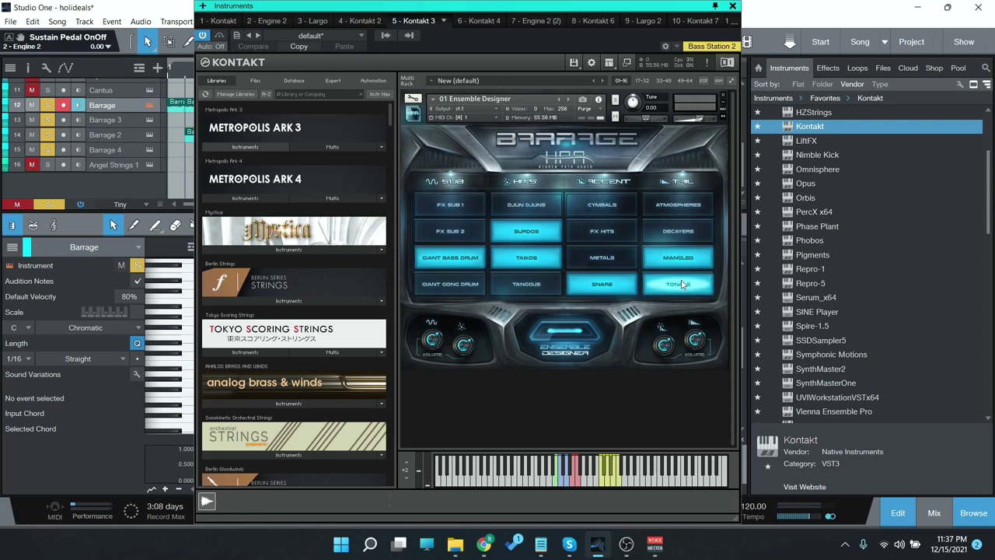
left_click(732, 7)
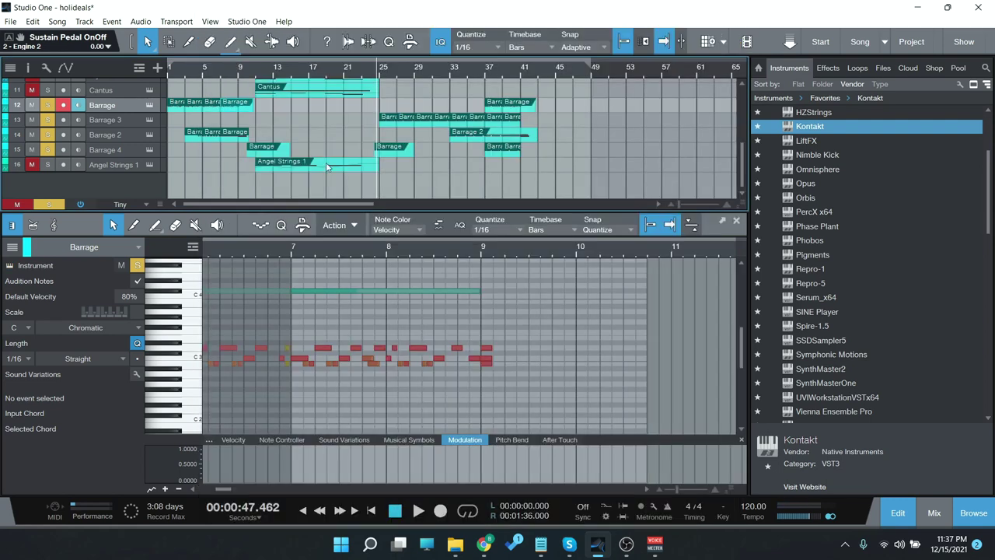
Step: View the Barrage 4 instrument, close it, and open the Barrage 2 track's Ensemble Designer for comparison
scroll(134, 148, "up", 2)
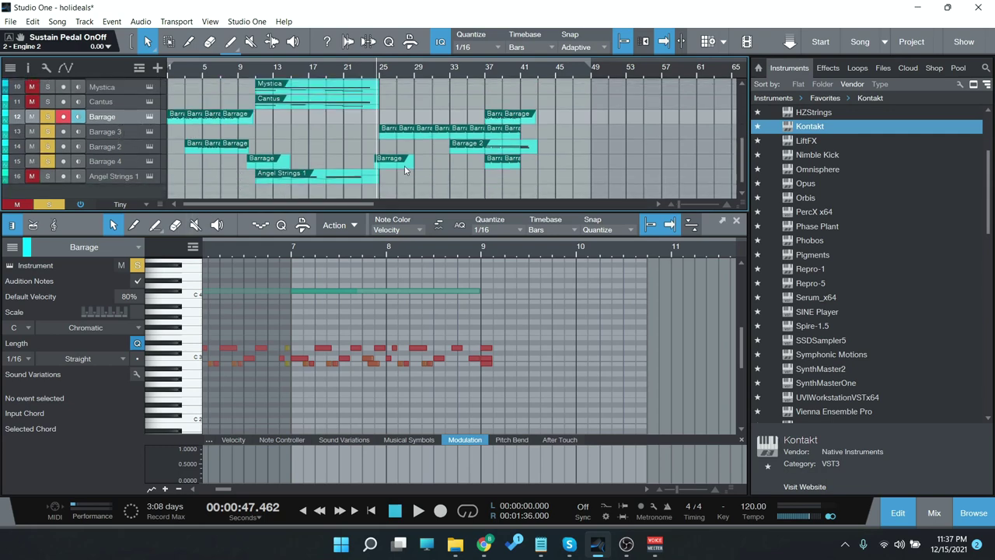
left_click(132, 163)
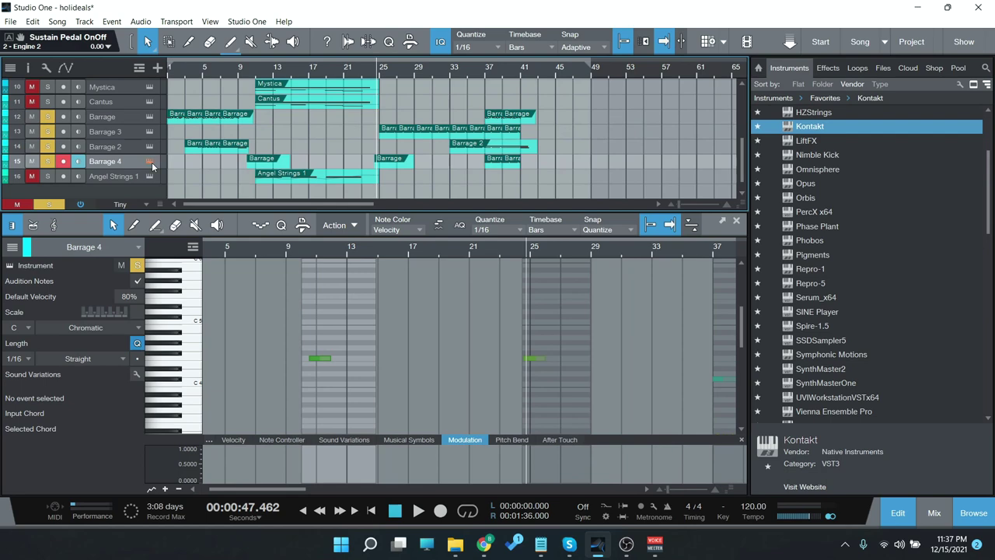
left_click(151, 162)
left_click(733, 7)
left_click(154, 147)
left_click(154, 146)
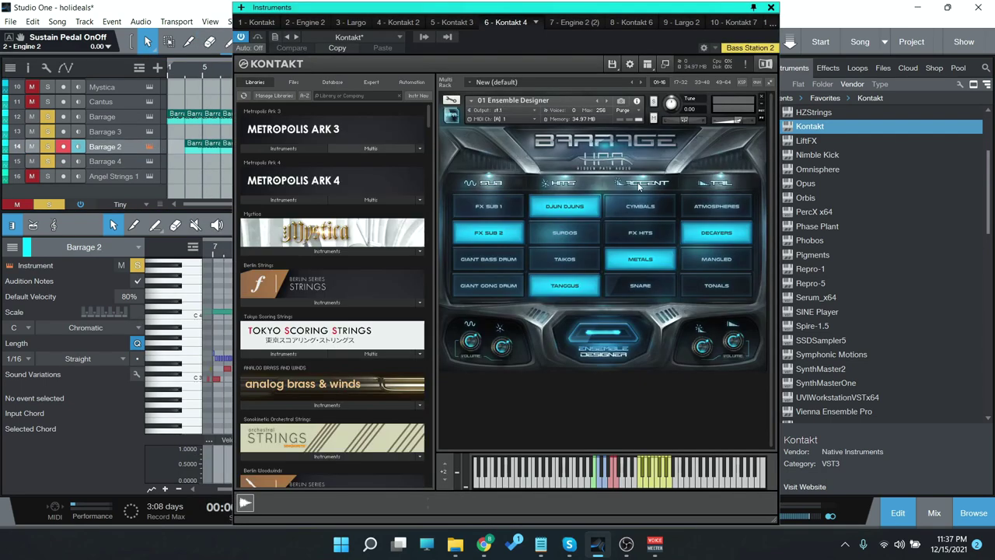
Step: Close the Barrage 2 instrument and audition the 05 Taiko sounds on the Barrage 3 track's keyboard
left_click(770, 7)
left_click(153, 131)
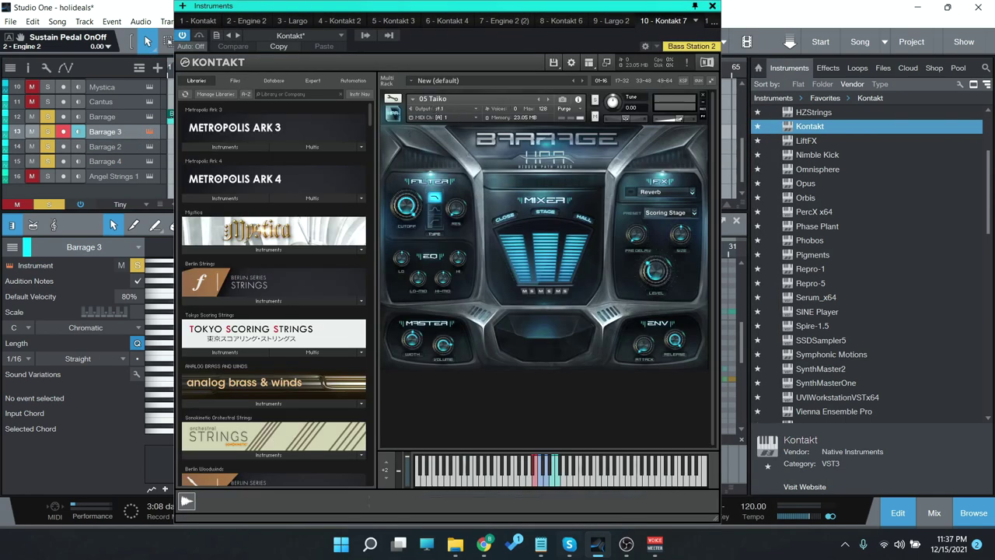
left_click(542, 482)
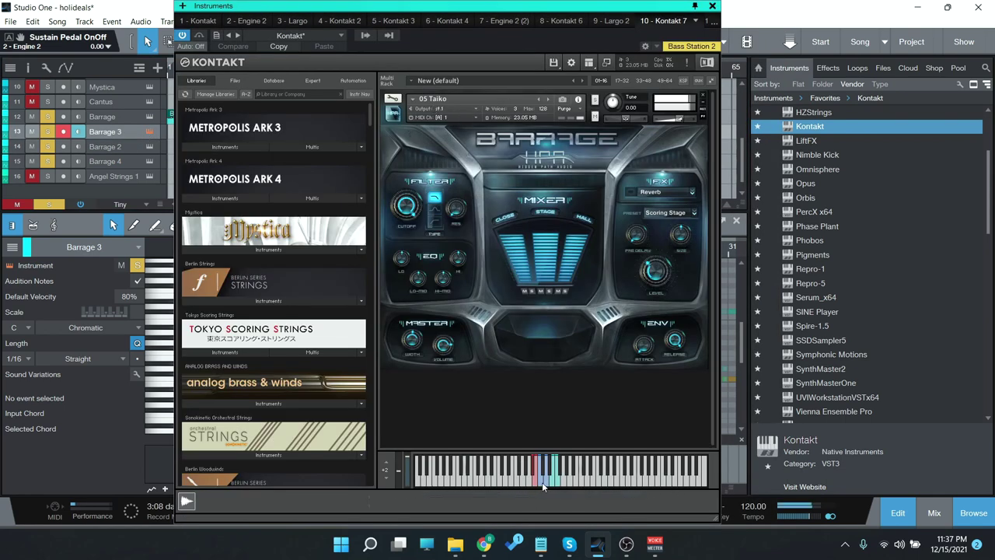
left_click(542, 467)
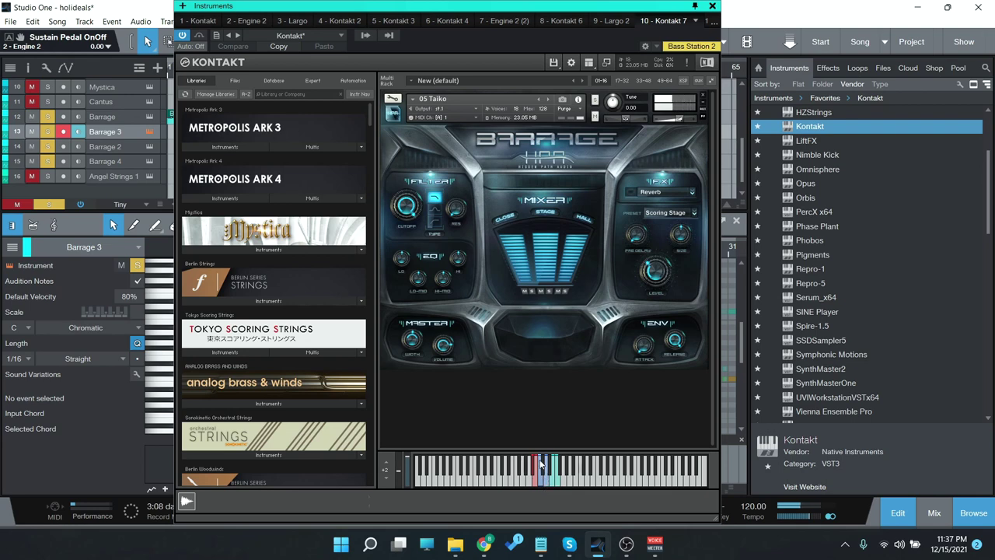
left_click(557, 466)
left_click(554, 467)
left_click(542, 467)
Step: Browse Kontakt's quick-load library to Barrage's 02 Single Drums instruments, then close the instrument window
right_click(578, 398)
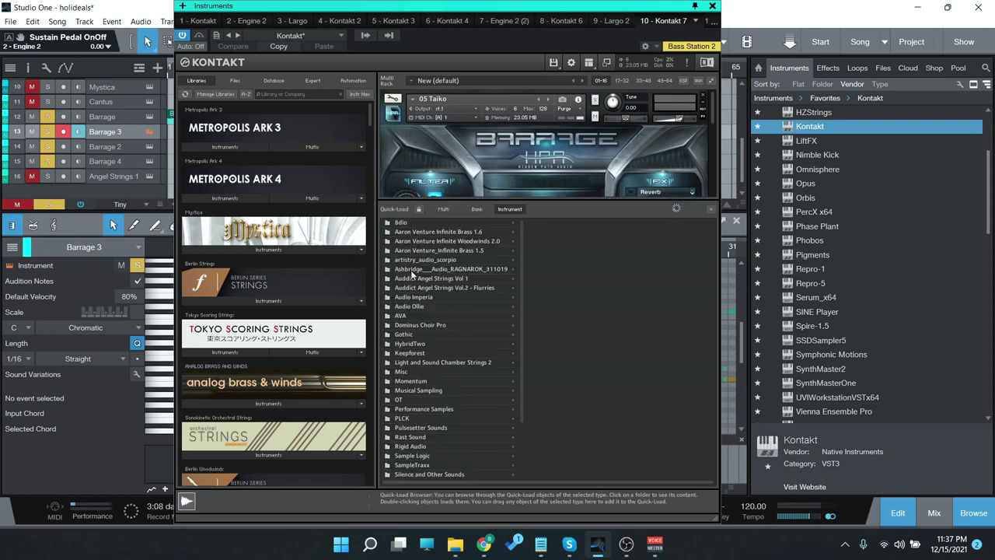
left_click(405, 372)
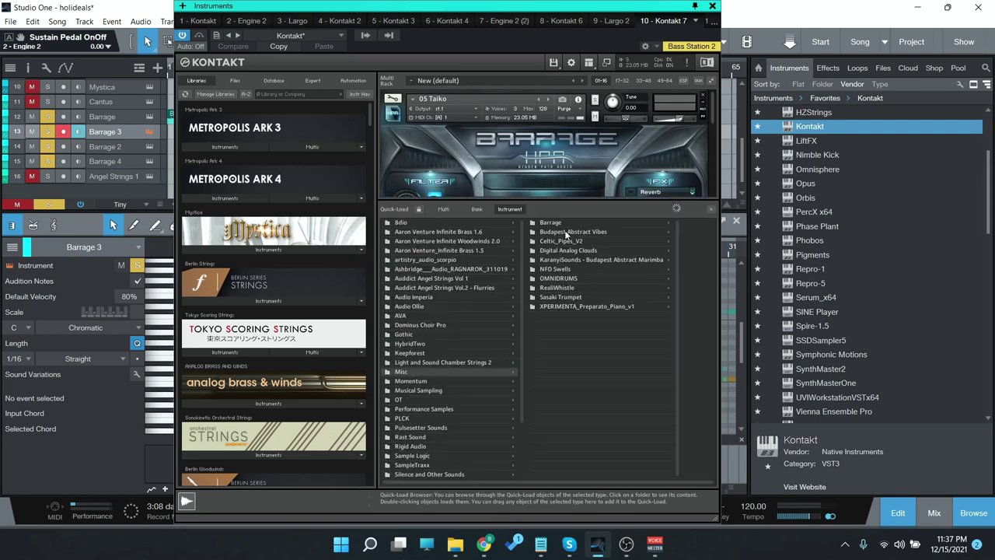
left_click(566, 227)
left_click(646, 223)
left_click(653, 224)
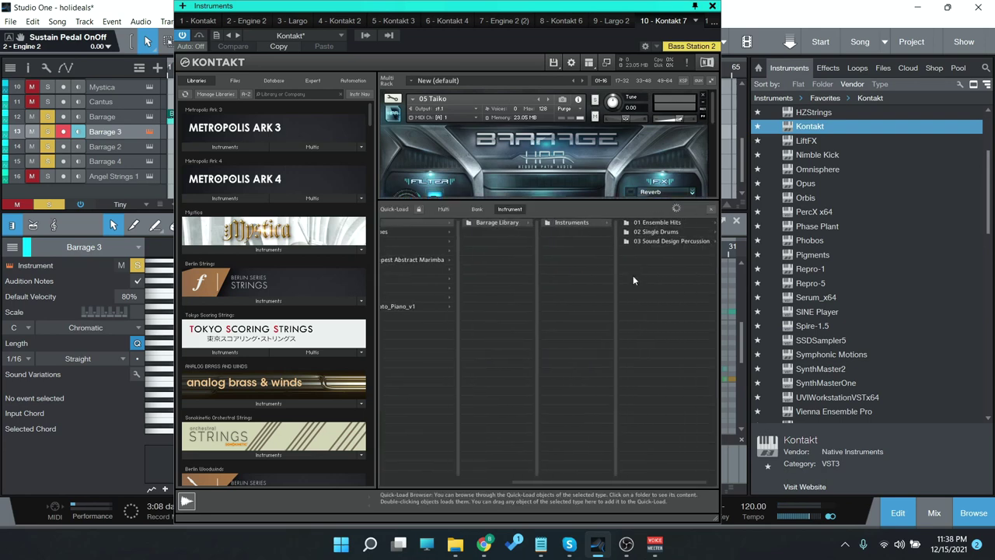
left_click(650, 233)
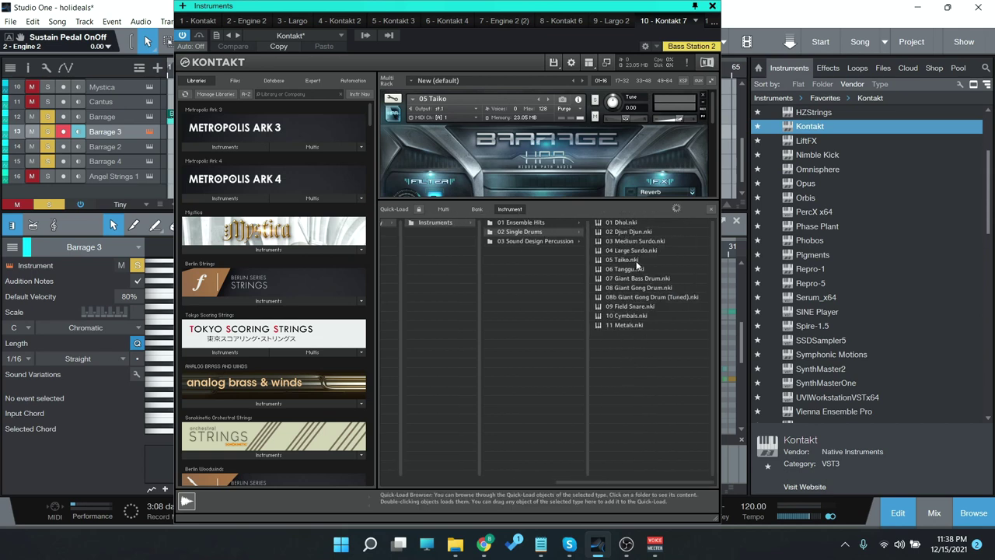
left_click(711, 7)
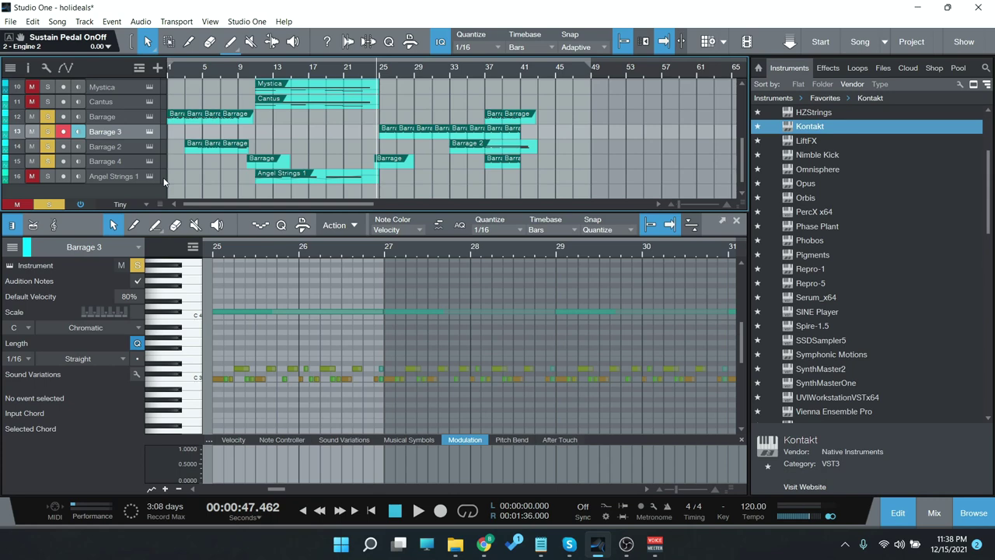
Step: Play the song from the start and merge the opening Barrage clips into one, following its notes in the editor
key("comma")
key("space")
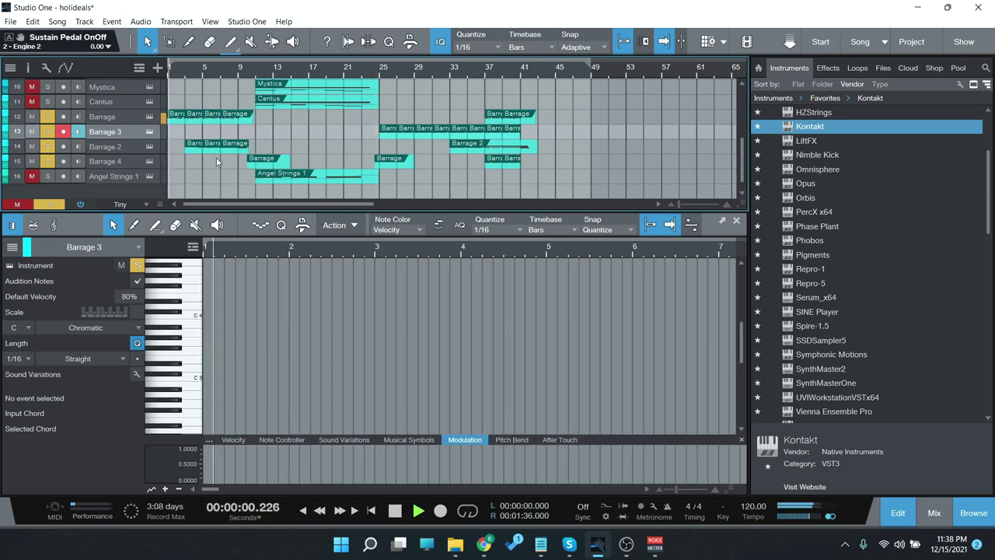
left_click(268, 116)
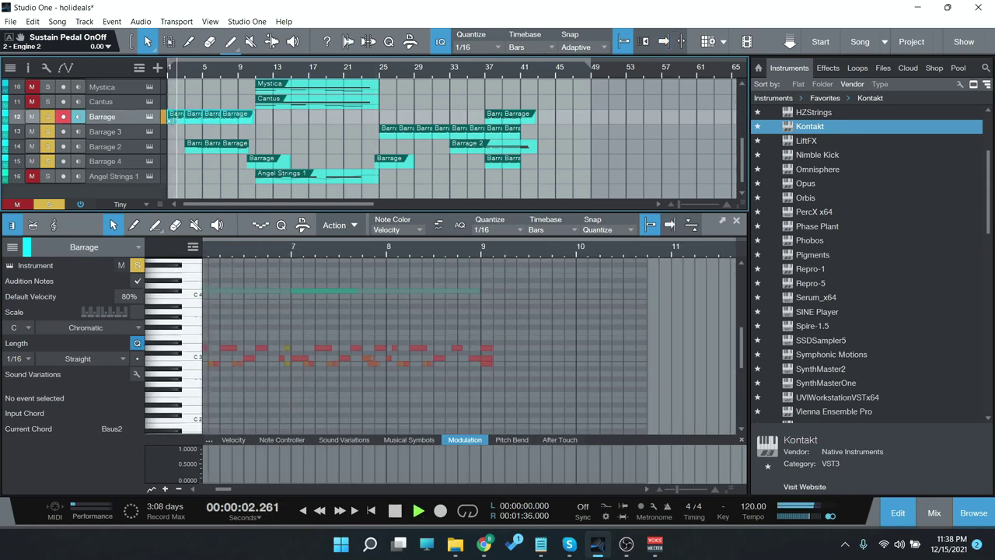
key("g")
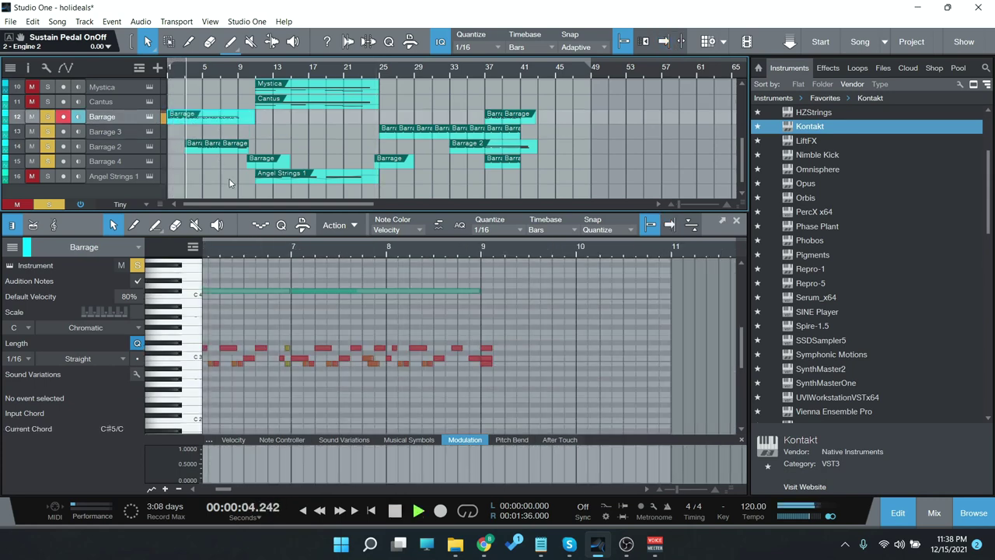
left_click_drag(225, 488, 234, 467)
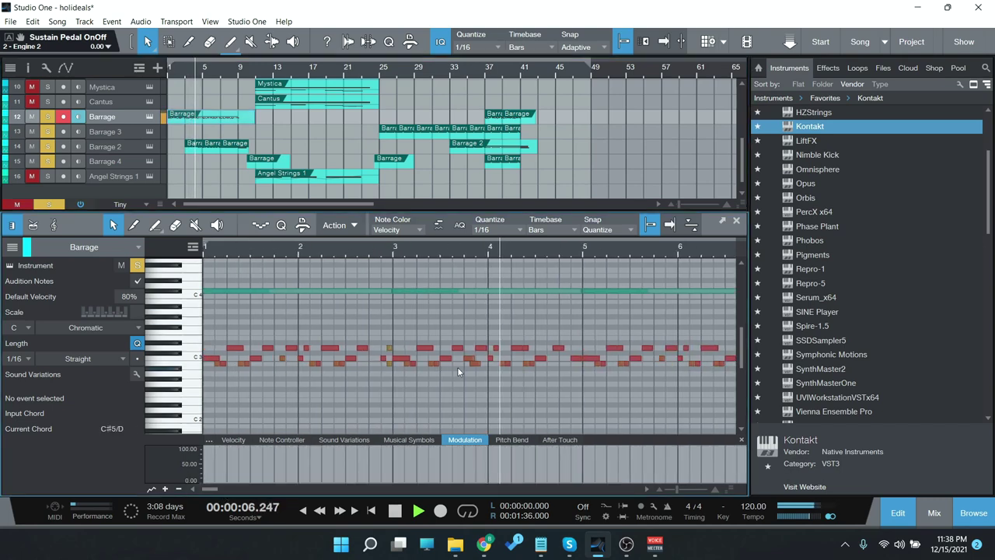
scroll(652, 401, "up", 2)
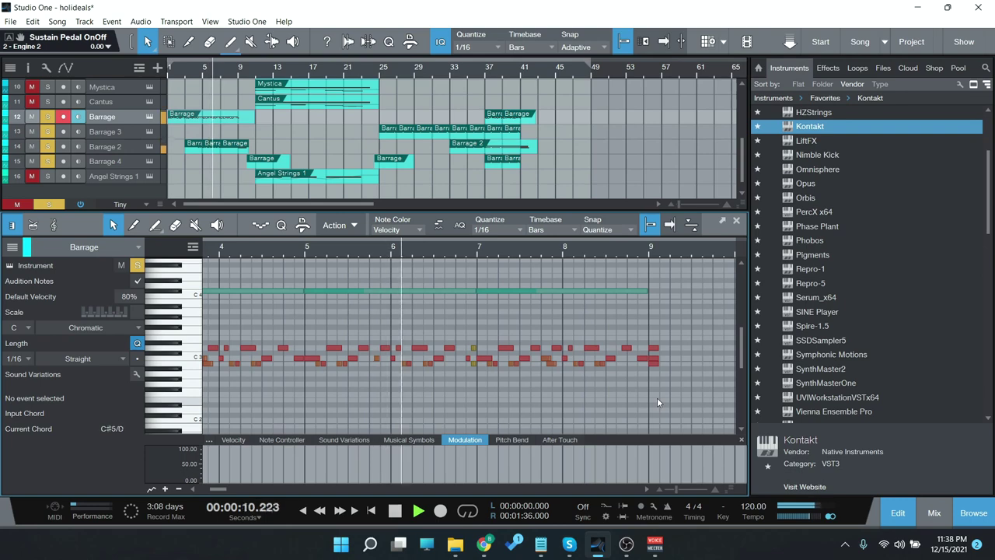
Step: Follow the early Barrage 2 and Barrage 4 clips' notes in the editor during playback
left_click(220, 147)
scroll(504, 415, "up", 2)
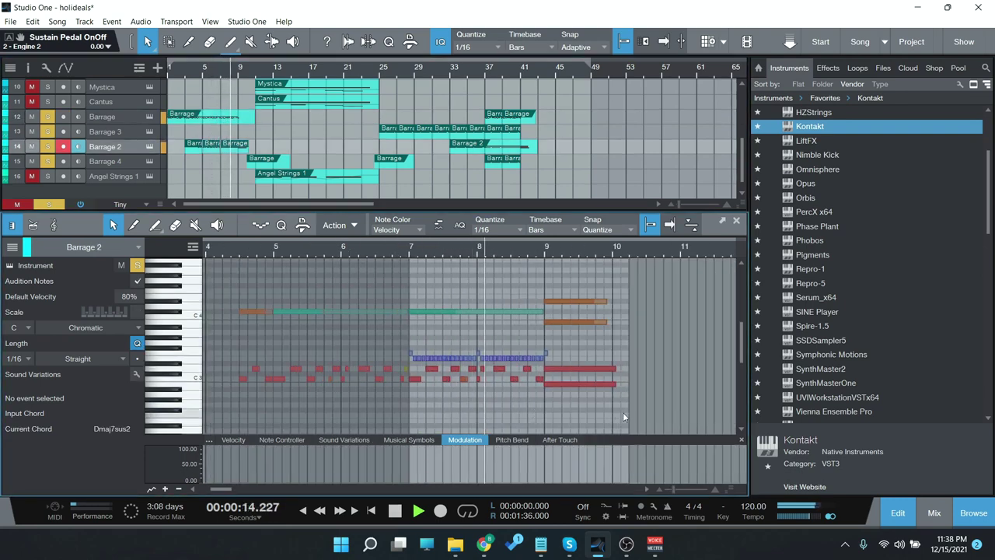
scroll(622, 412, "up", 2)
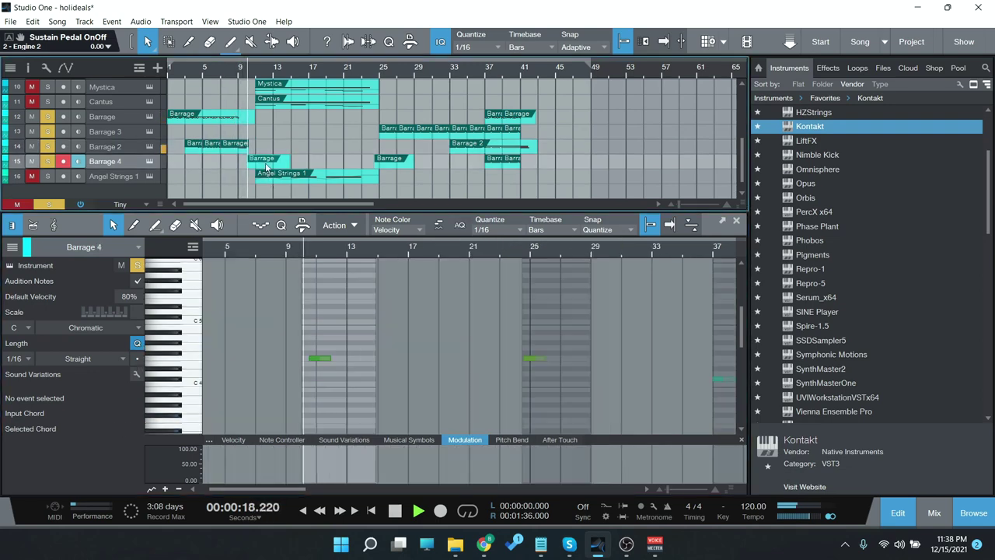
key("Down")
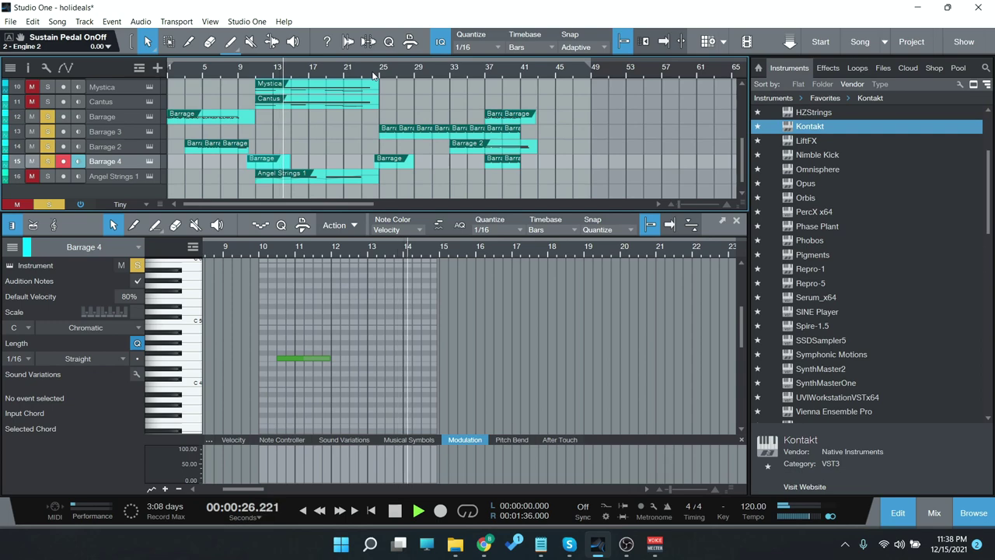
Step: Continue playback from about bar 24 and examine the Barrage 3 clips' notes and velocities
left_click(373, 74)
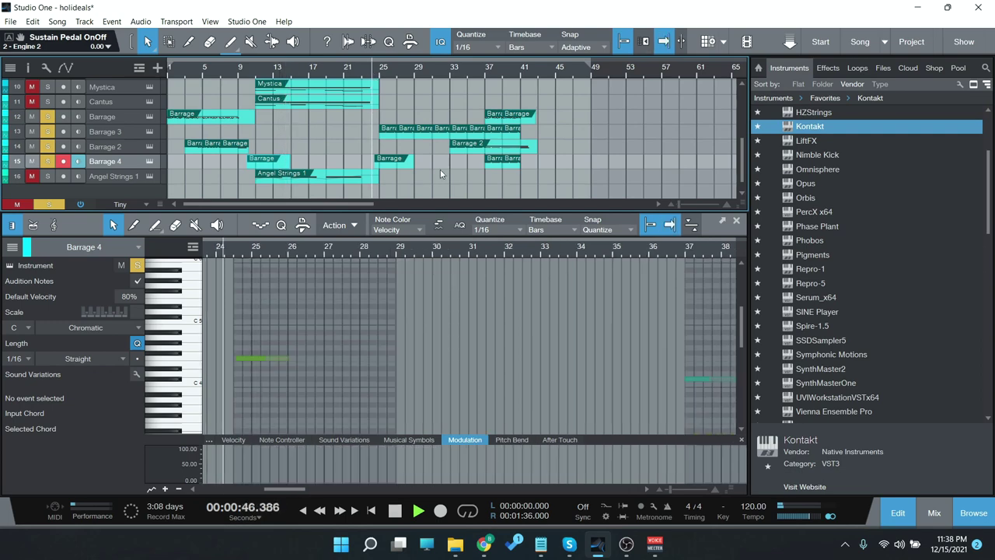
scroll(372, 139, "up", 2)
left_click(377, 132)
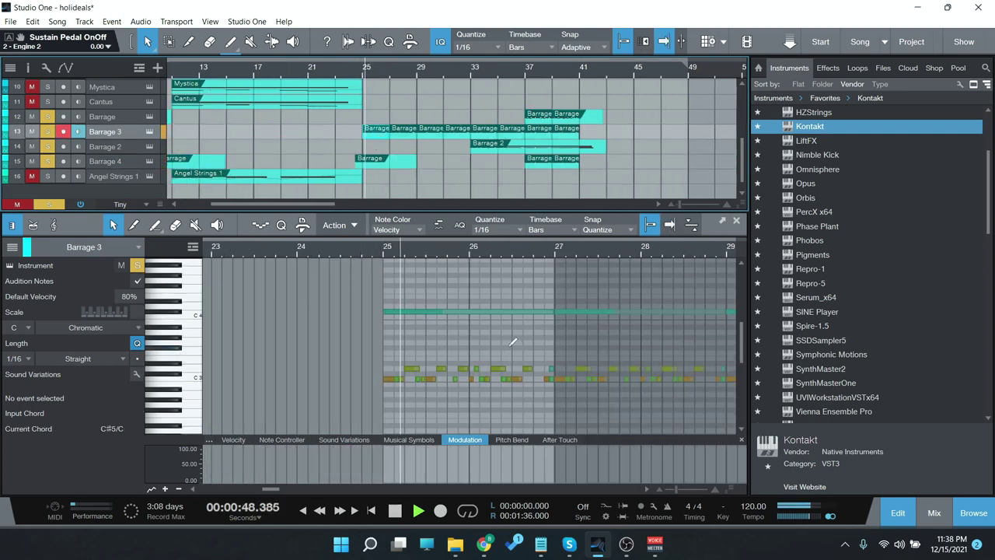
left_click_drag(289, 488, 405, 430)
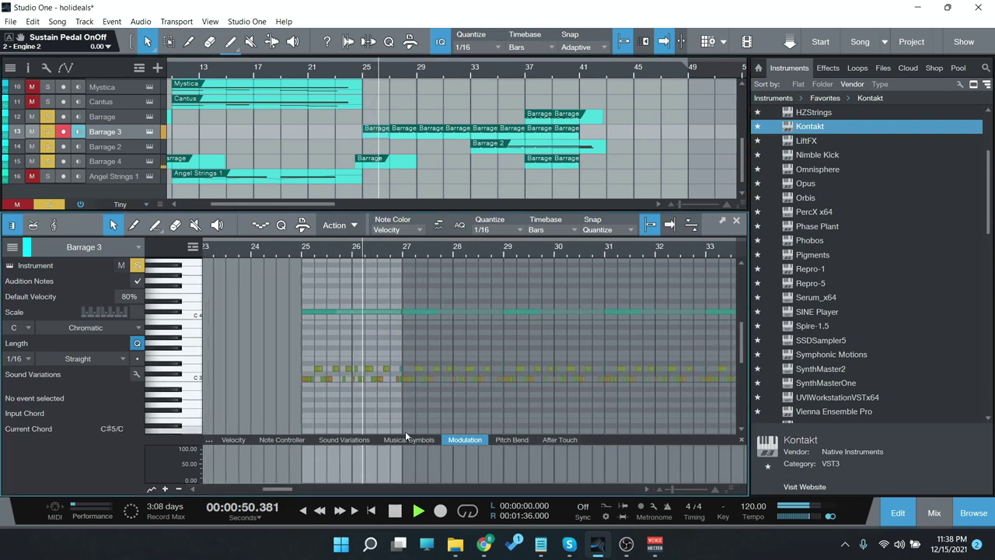
left_click(241, 440)
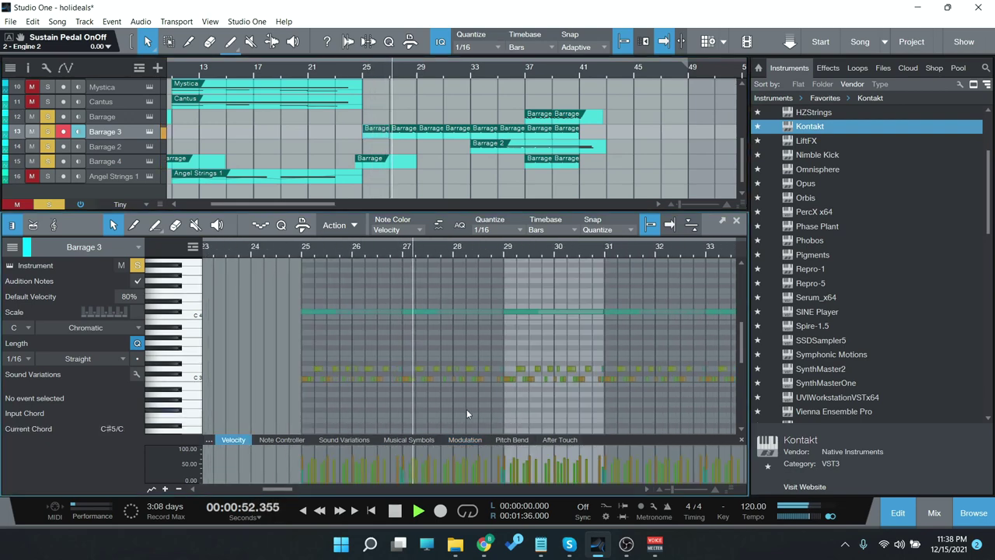
scroll(466, 409, "up", 4)
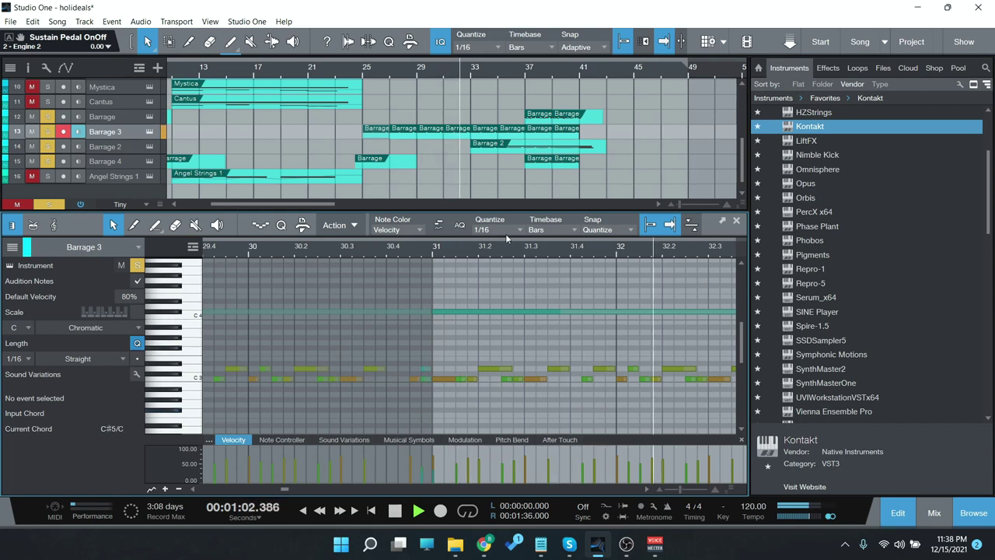
Step: Follow the Barrage 2 clip's notes from bar 33 through the ending, and stop playback
left_click(499, 146)
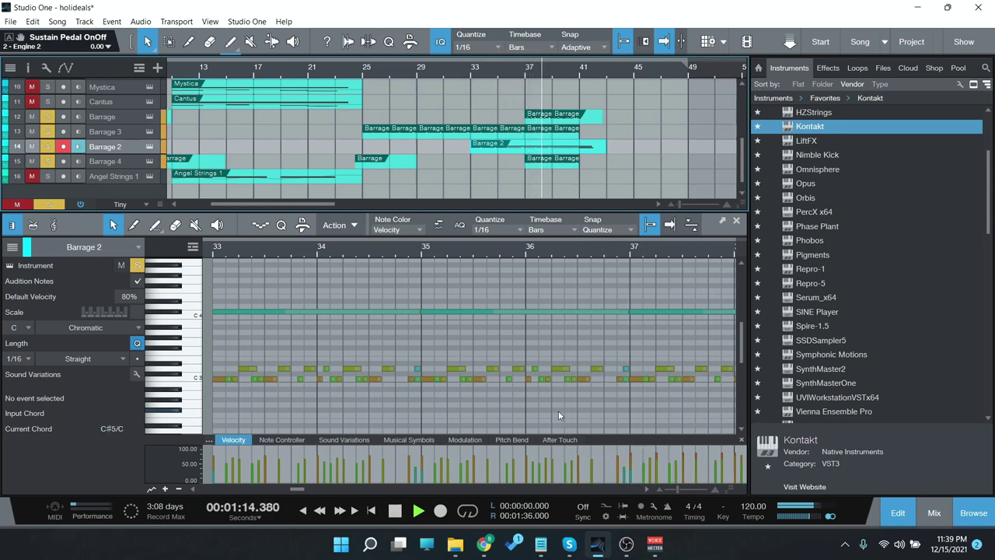
left_click(670, 224)
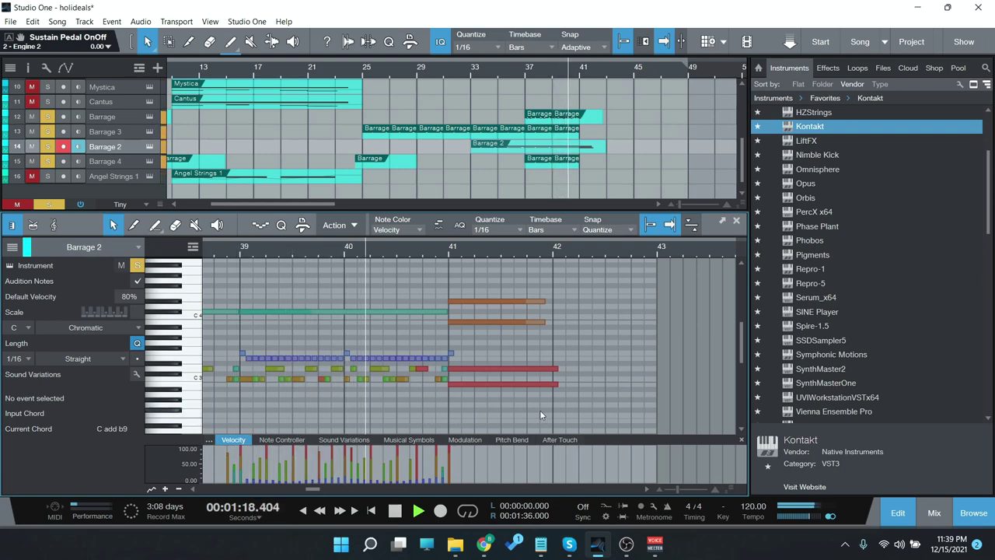
left_click(395, 511)
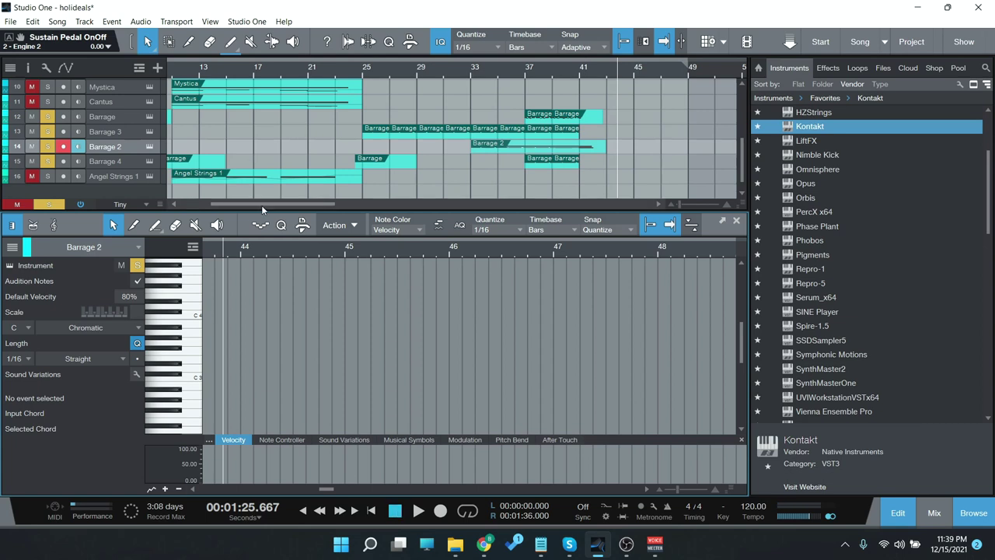
Step: Select the Angel Strings 1 track, view its Tonal Longs and Shorts instrument, and close the window
left_click_drag(218, 203, 170, 207)
left_click(144, 175)
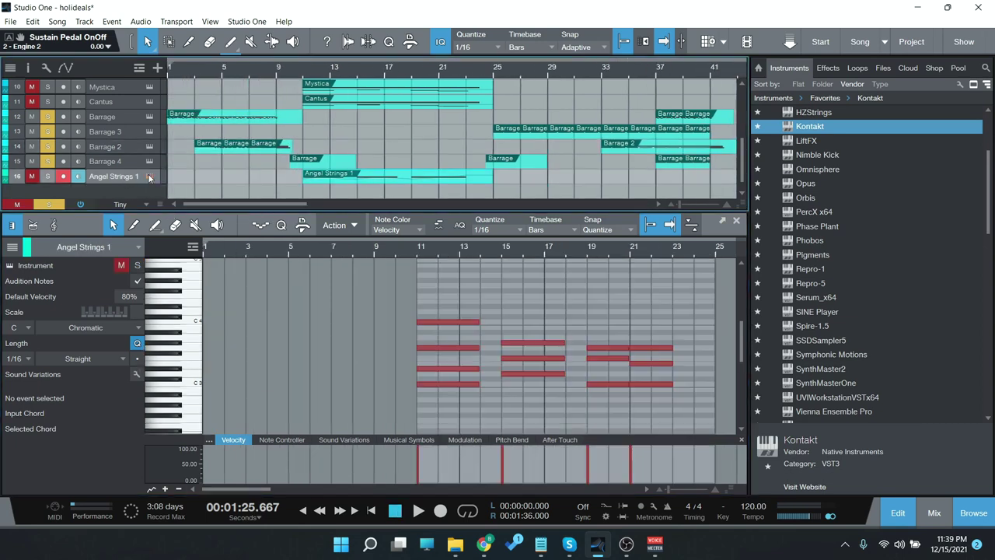
left_click(150, 176)
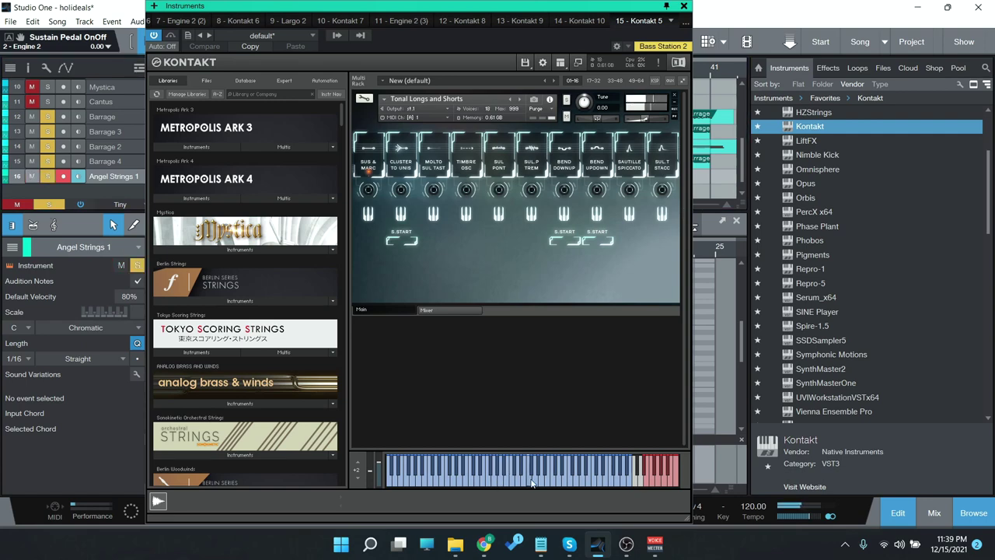
left_click(683, 6)
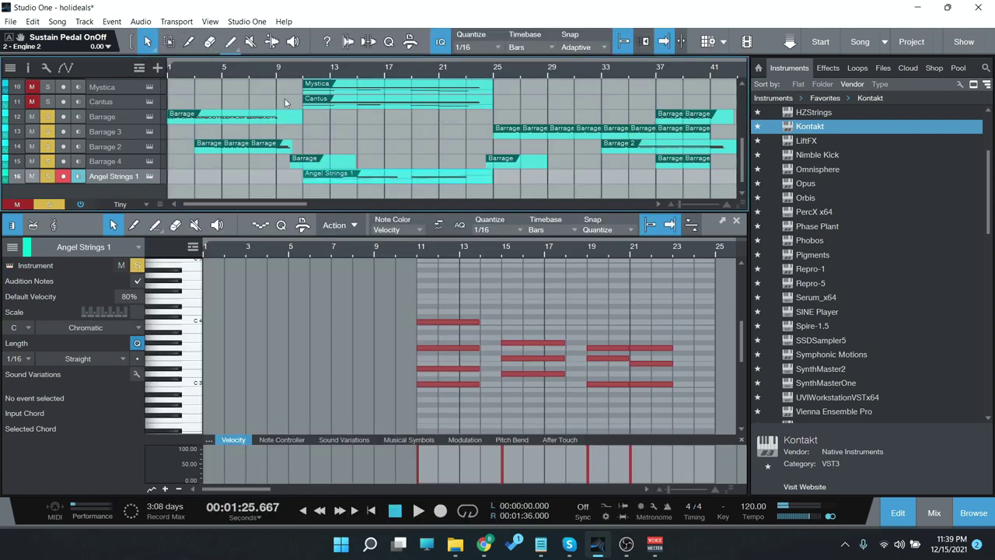
Step: Clear all track solos and mutes, and solo only the Angel Strings 1 track
left_click(39, 204)
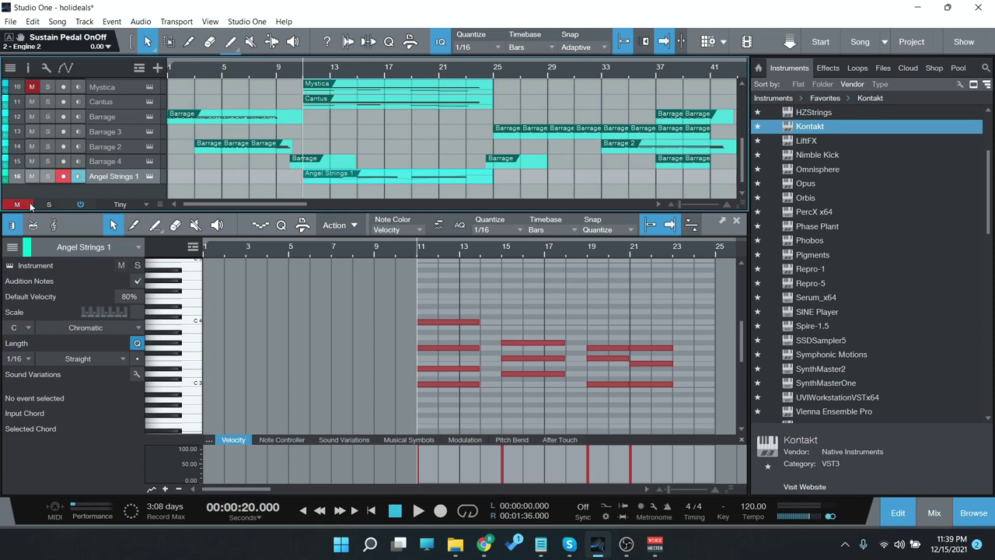
left_click(17, 204)
scroll(78, 140, "down", 2)
left_click(47, 165)
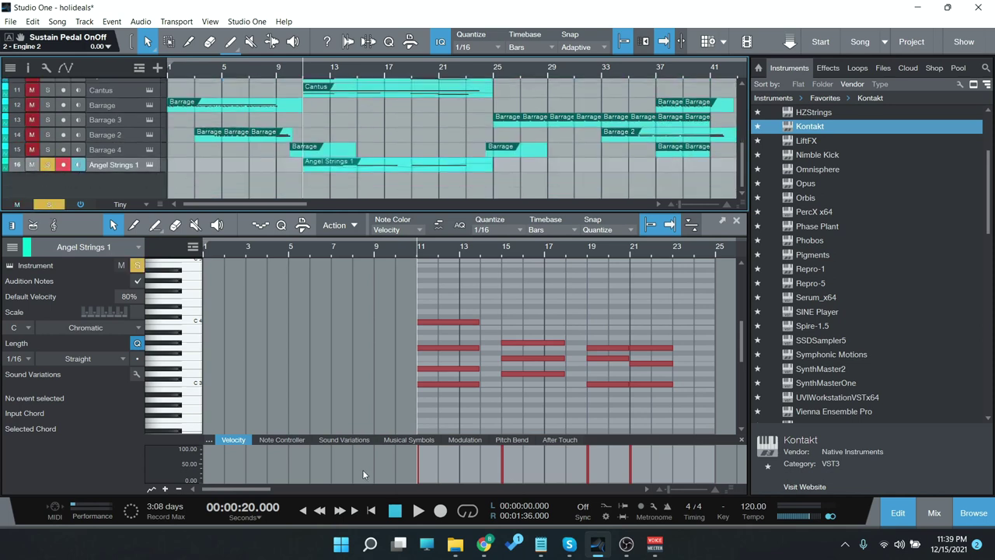
Step: Show the Angel Strings 1 modulation curve, play the part from bar 11, and return to the song start
left_click(465, 440)
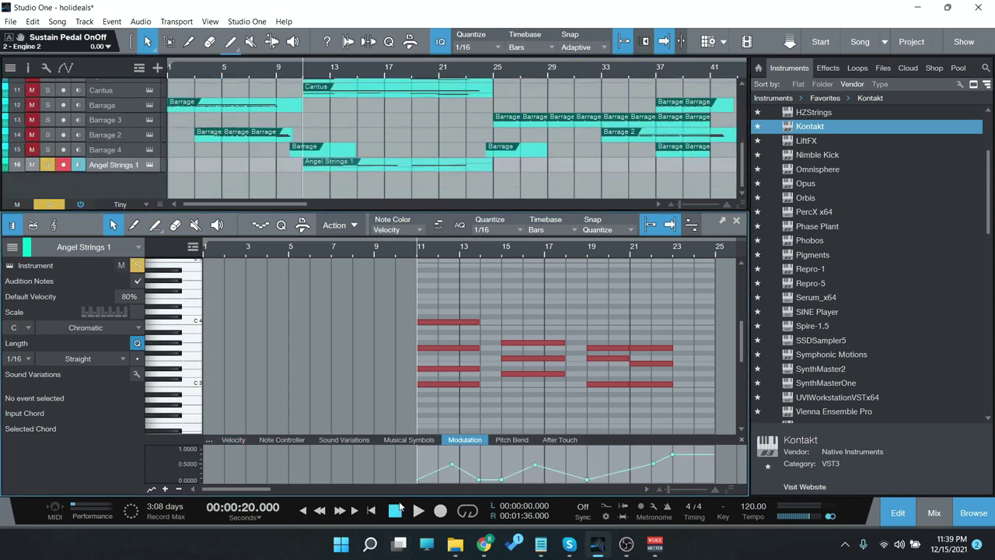
left_click(419, 513)
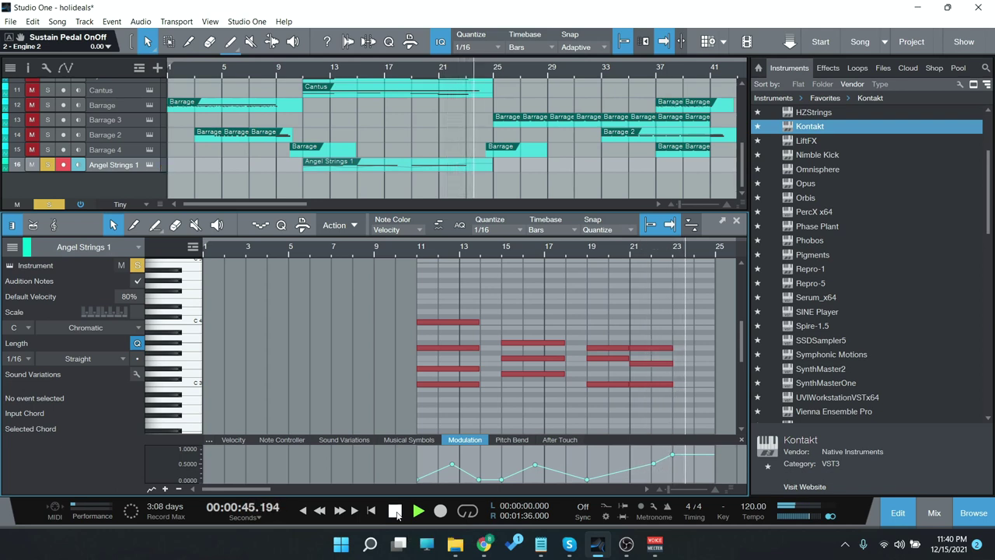
left_click(370, 511)
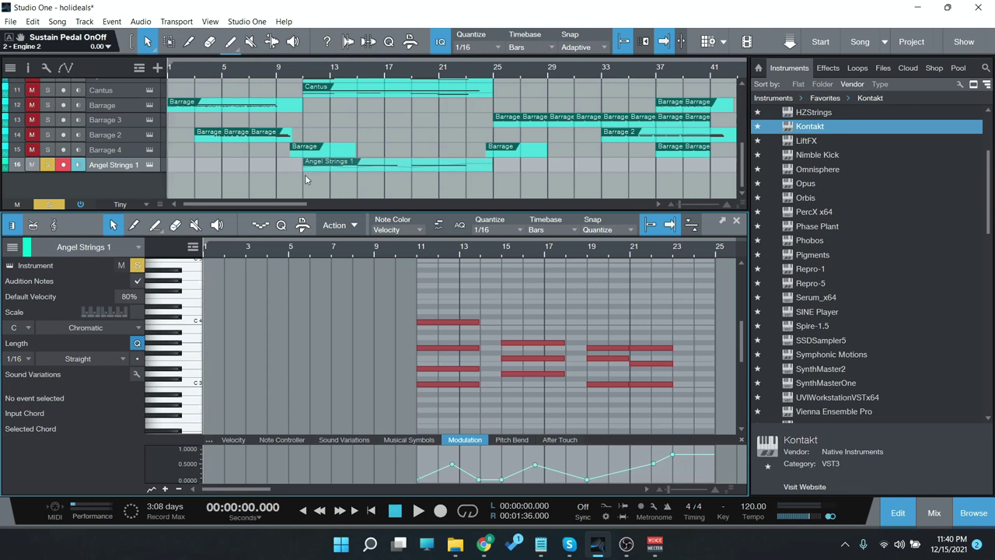
Step: Clear the Angel Strings 1 solo and enlarge the arrangement area to show the tracks from the first one down
scroll(217, 166, "up", 5)
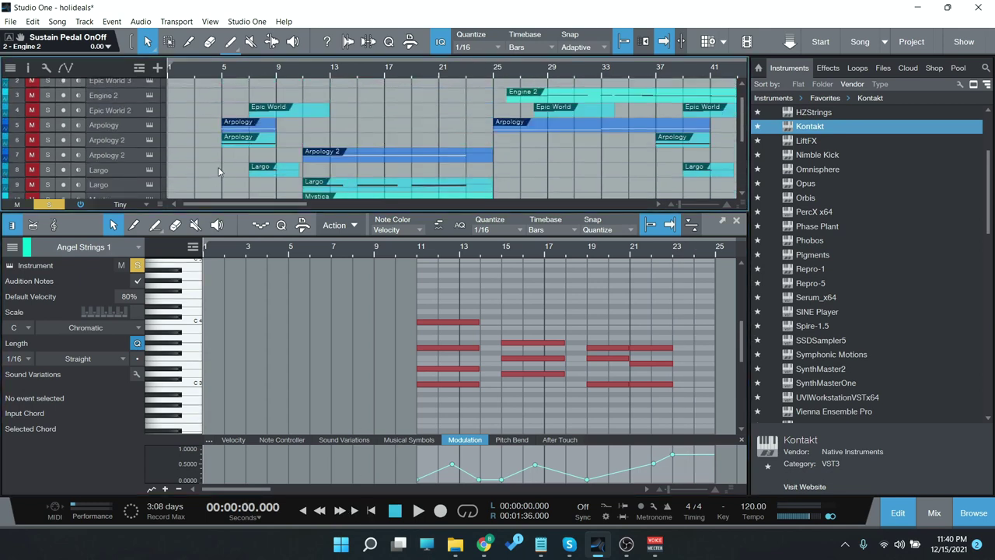
scroll(218, 167, "up", 1)
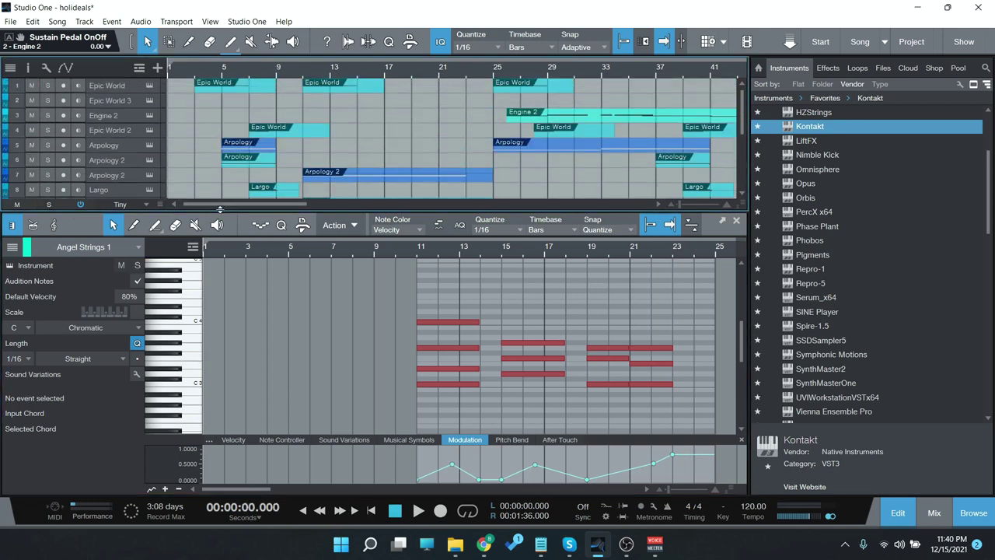
left_click_drag(214, 210, 216, 314)
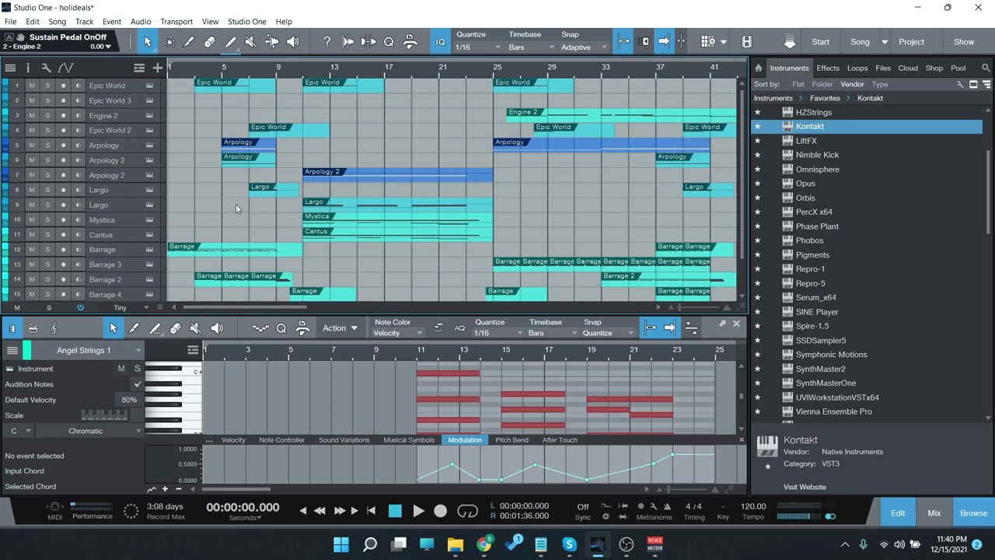
Step: Play the full song from the start with the note editor detached and narrowed to uncover the arrangement up to about bar 24
scroll(243, 199, "down", 3)
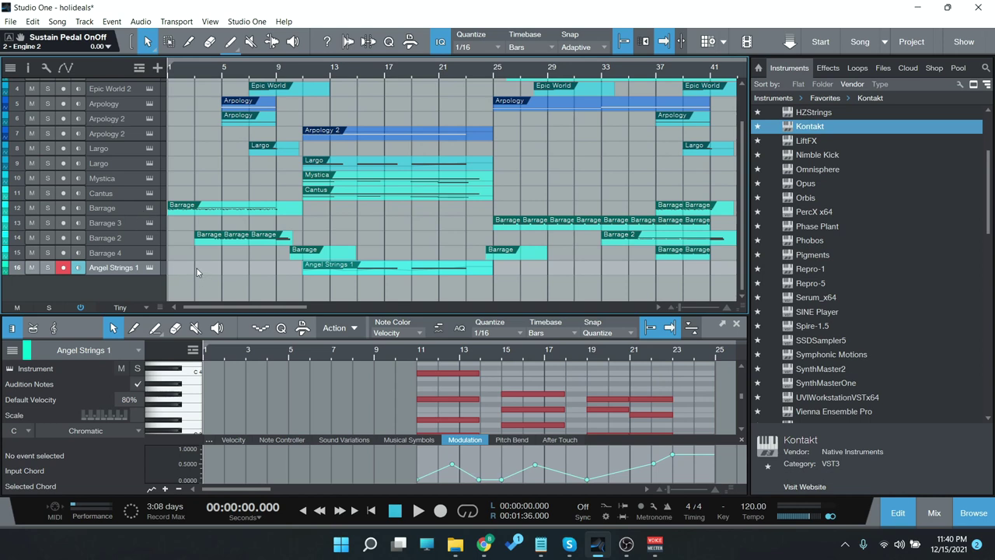
scroll(197, 268, "up", 3)
scroll(193, 200, "down", 1)
scroll(195, 202, "down", 2)
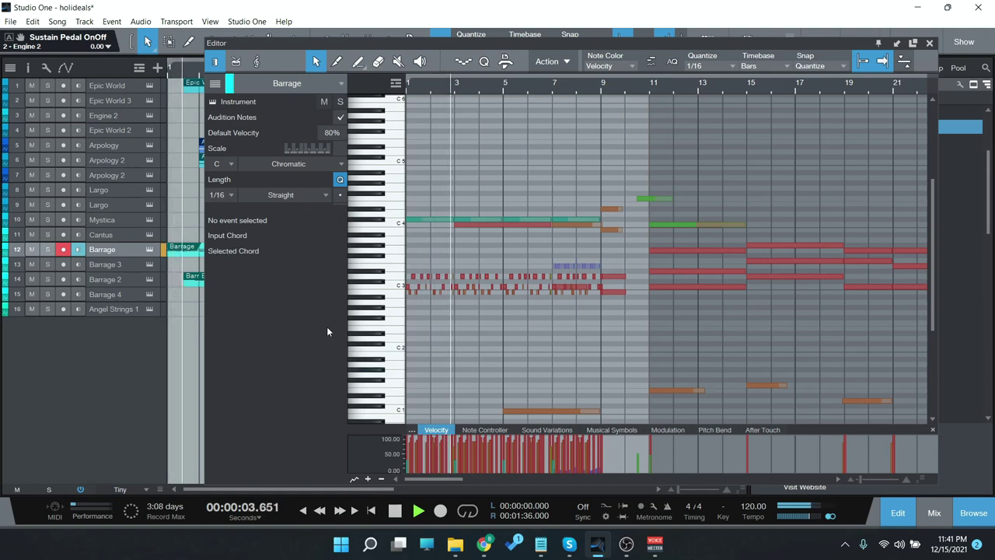
left_click_drag(203, 296, 355, 296)
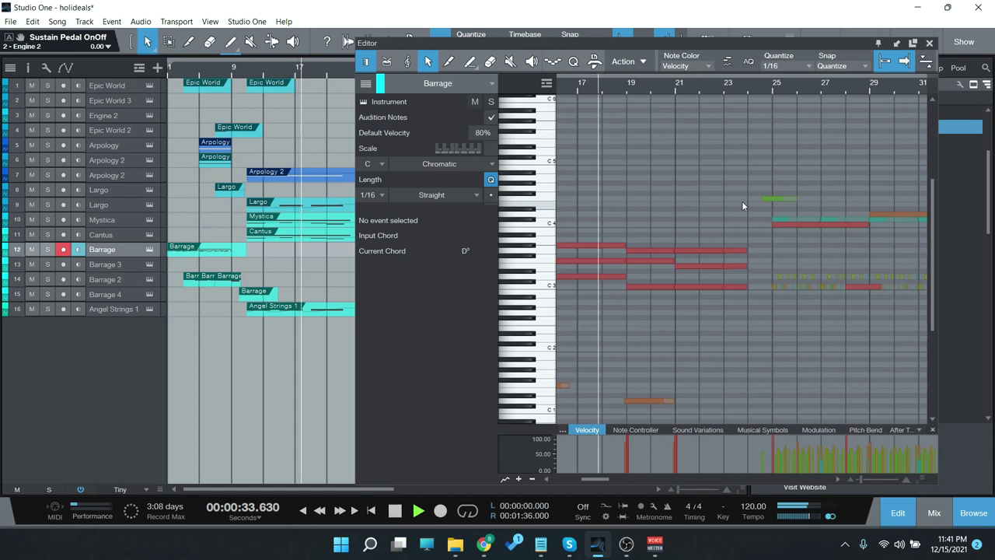
Step: Switch the note editor's active part among Arpology 2, Barrage and Engine 2 while the song plays through the second half
left_click(718, 201)
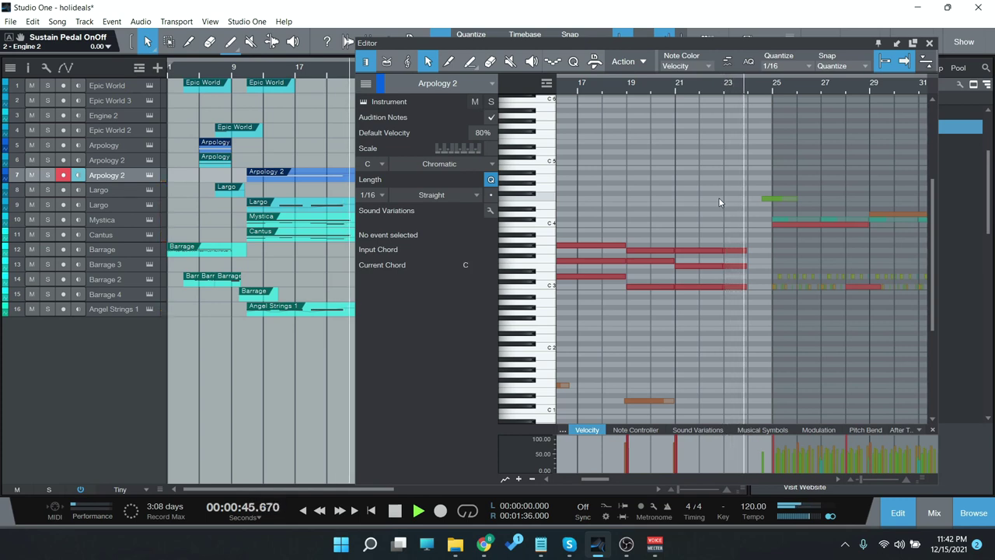
left_click(811, 317)
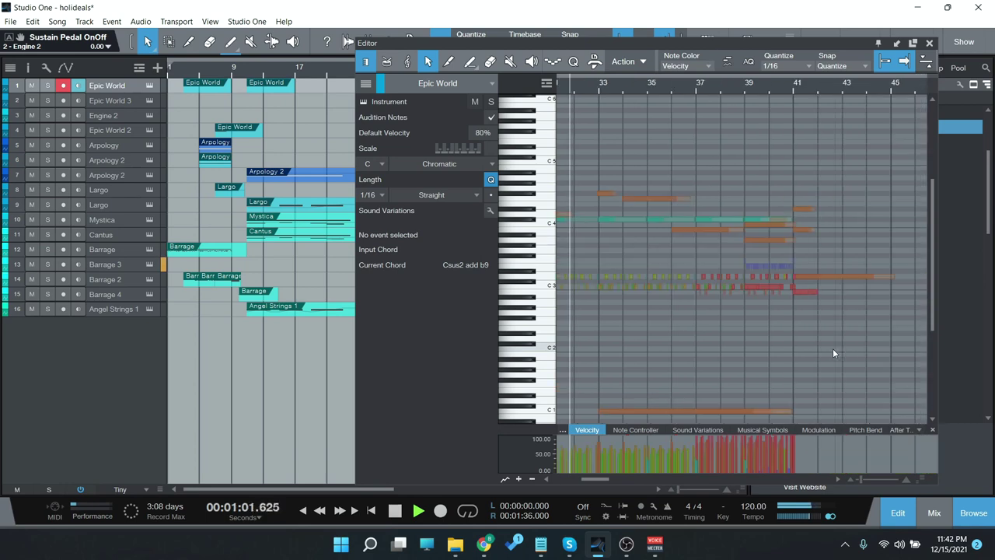
left_click(767, 348)
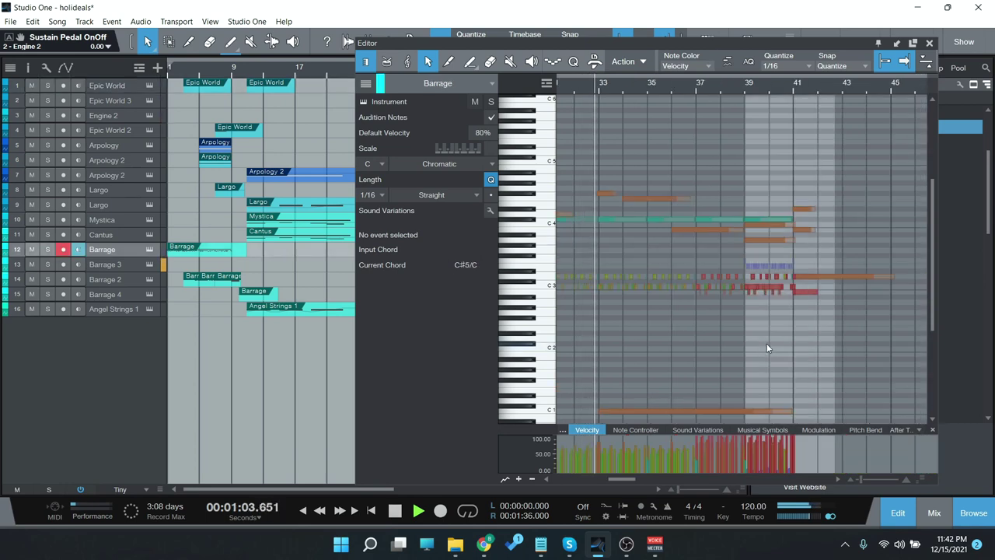
left_click(725, 341)
left_click(638, 339)
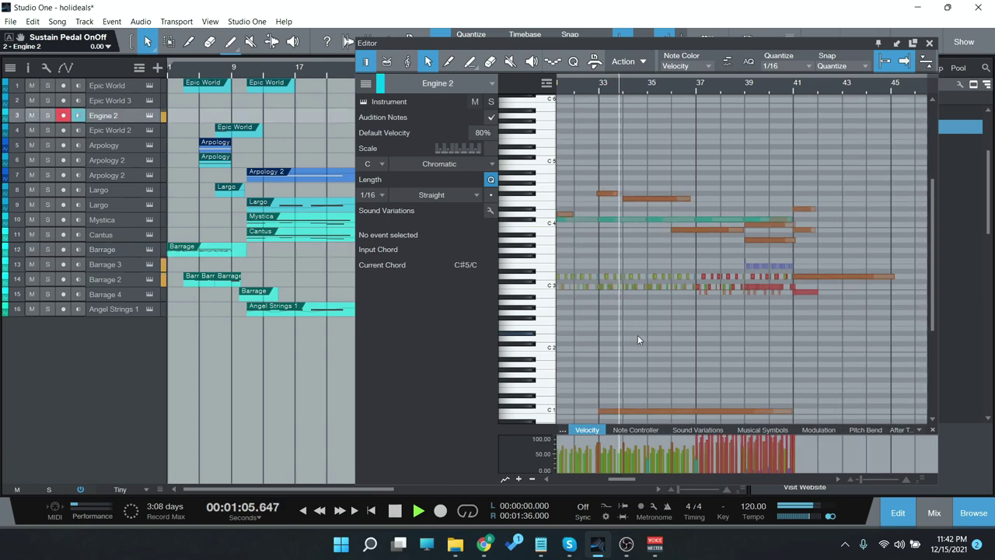